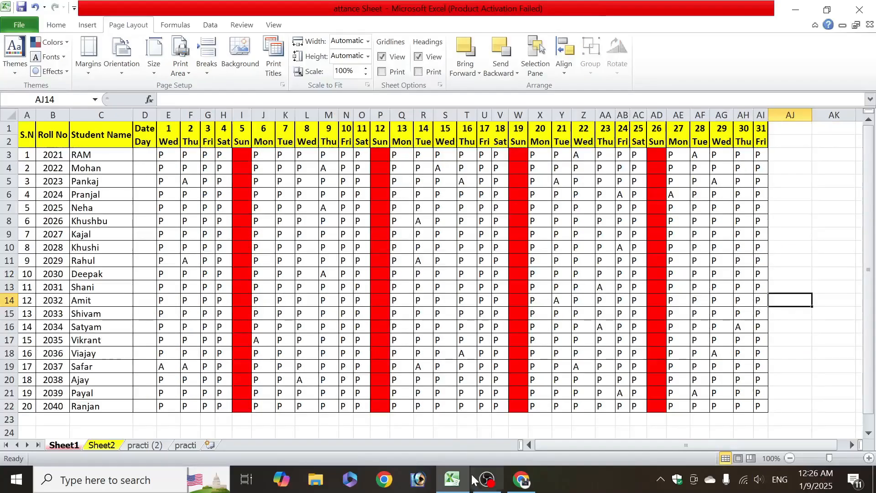
# Switch to Chrome and view the bestcomputergyan.com home page.
pyautogui.click(522, 480)
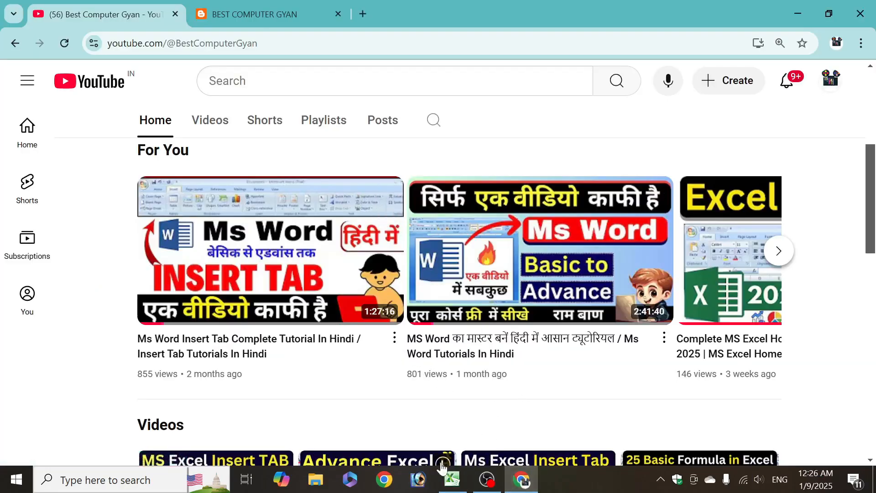
pyautogui.click(452, 477)
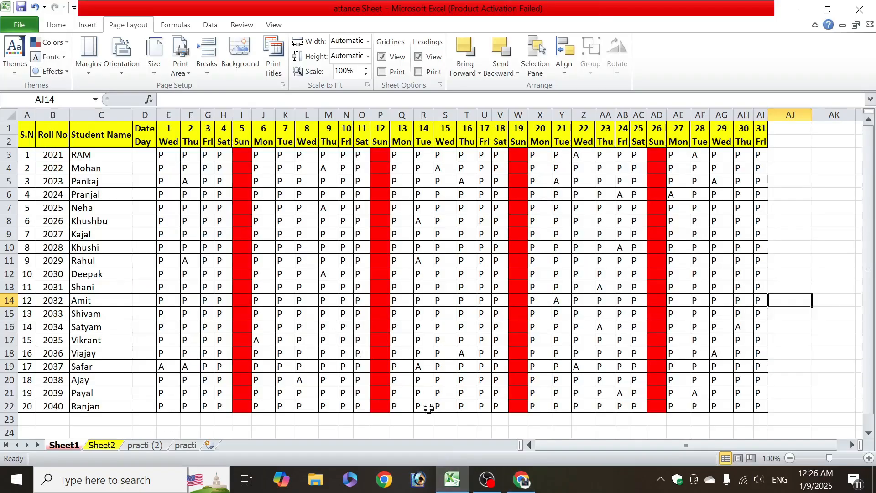
pyautogui.click(522, 480)
pyautogui.click(266, 6)
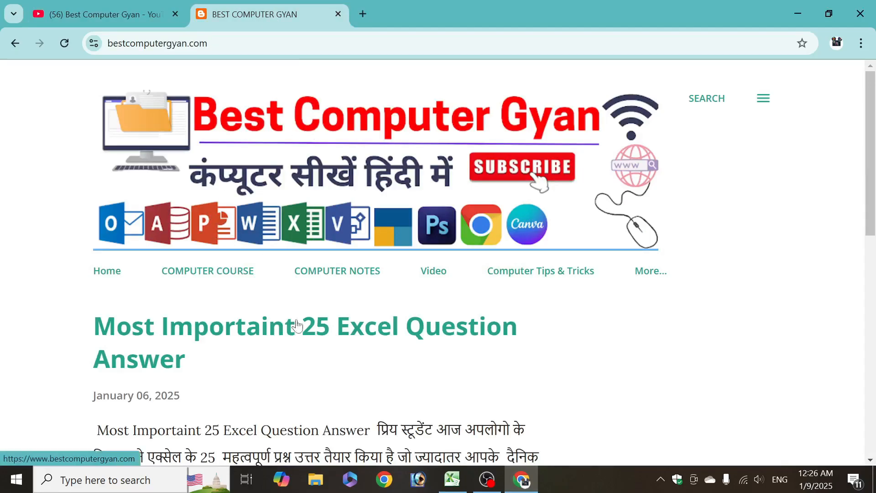
pyautogui.scroll(-1, 298, 325)
pyautogui.scroll(1, 335, 229)
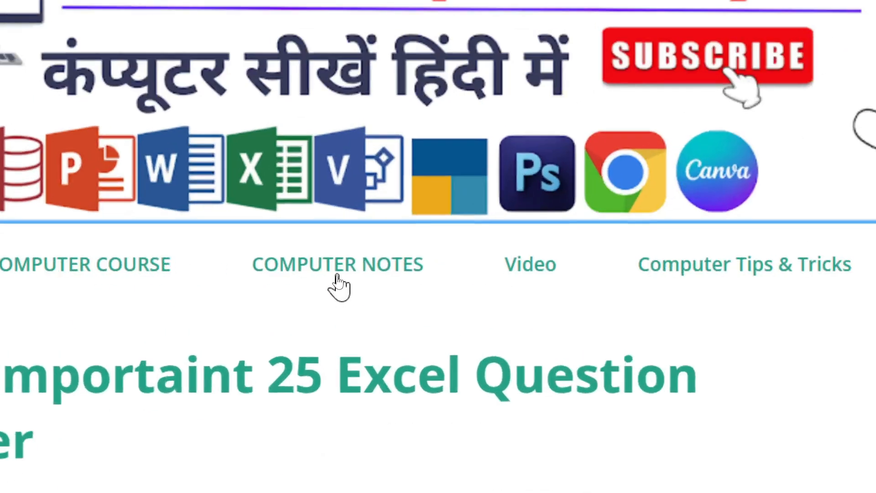
# Look through the website's COMPUTER NOTES page and its Computer Tips & Tricks page.
pyautogui.click(347, 276)
pyautogui.scroll(-20, 317, 487)
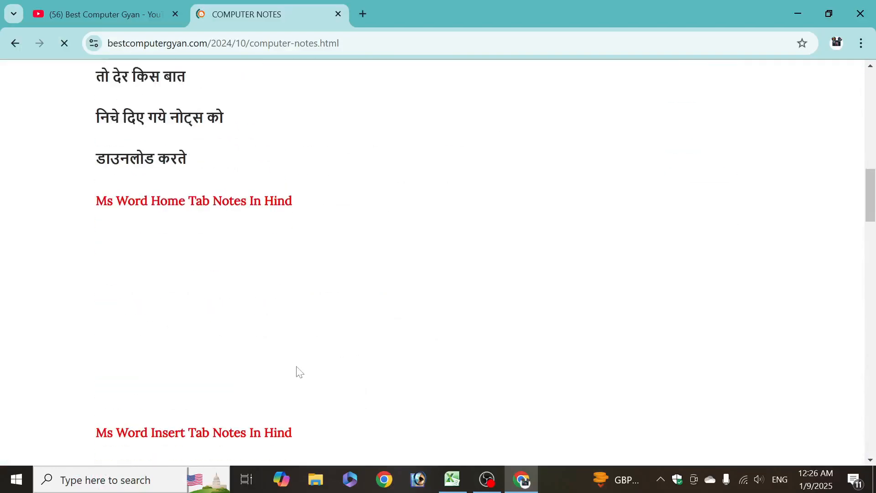
pyautogui.scroll(3, 233, 165)
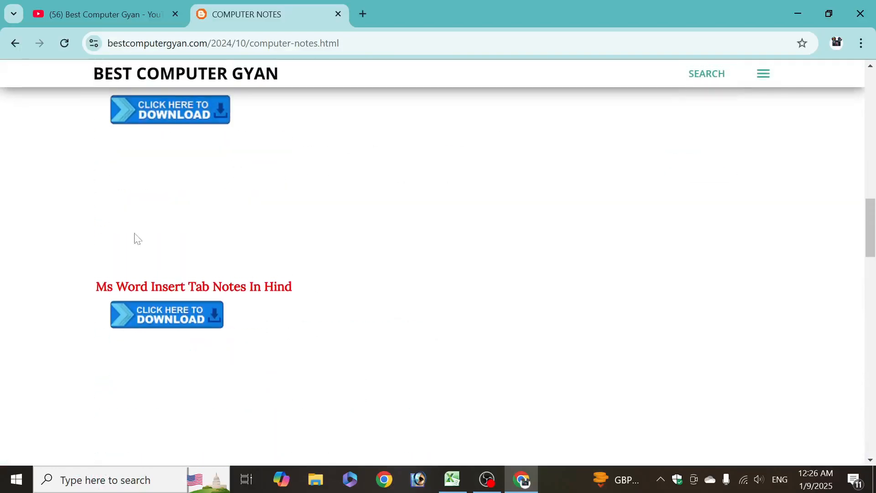
pyautogui.scroll(-3, 211, 316)
pyautogui.scroll(20, 256, 361)
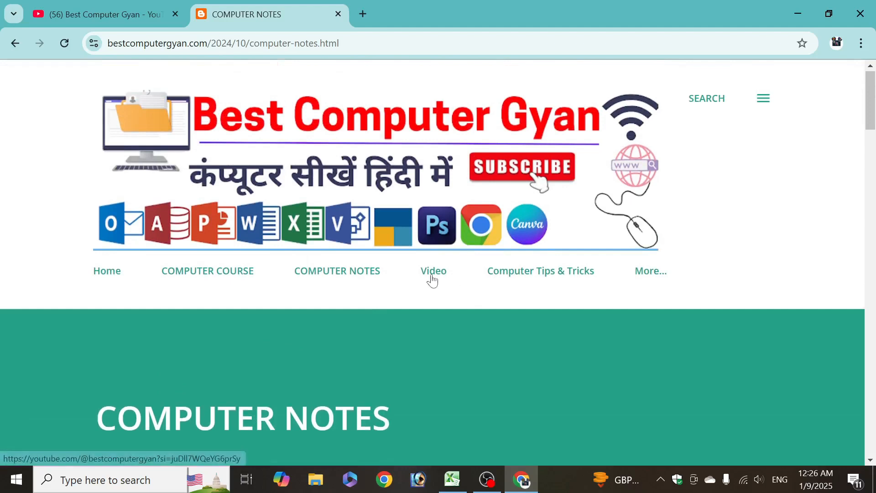
pyautogui.scroll(-12, 363, 313)
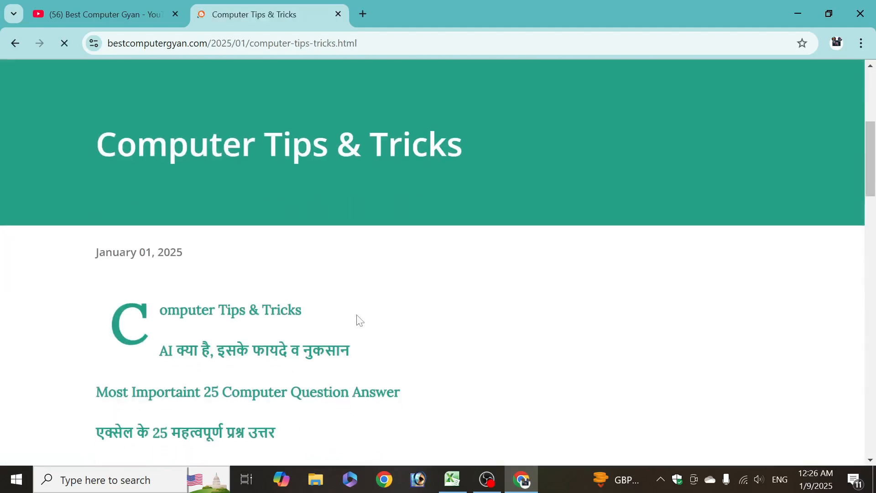
pyautogui.scroll(12, 356, 320)
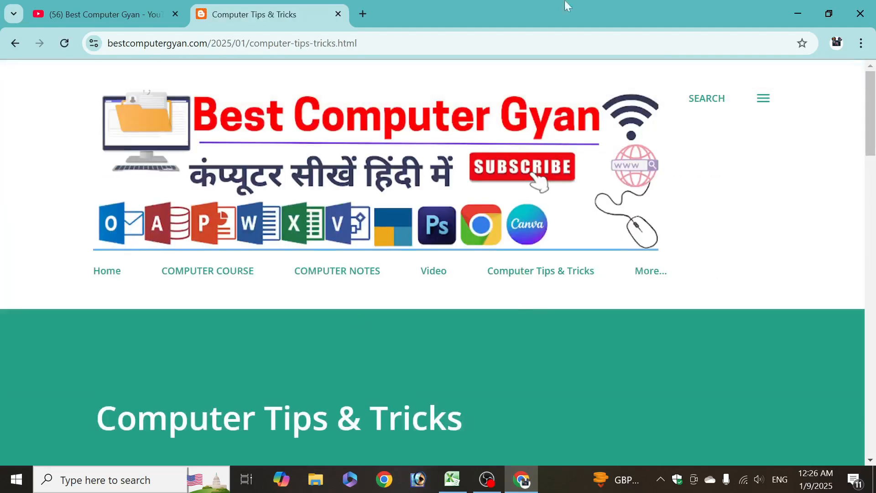
# Look over the Best Computer Gyan YouTube channel page and return to the attendance workbook in Excel.
pyautogui.click(146, 6)
pyautogui.scroll(3, 330, 292)
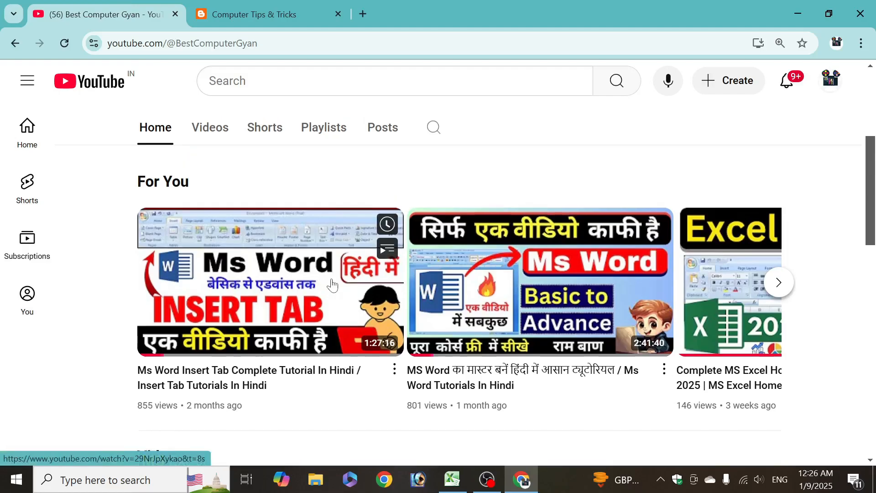
pyautogui.scroll(-4, 329, 297)
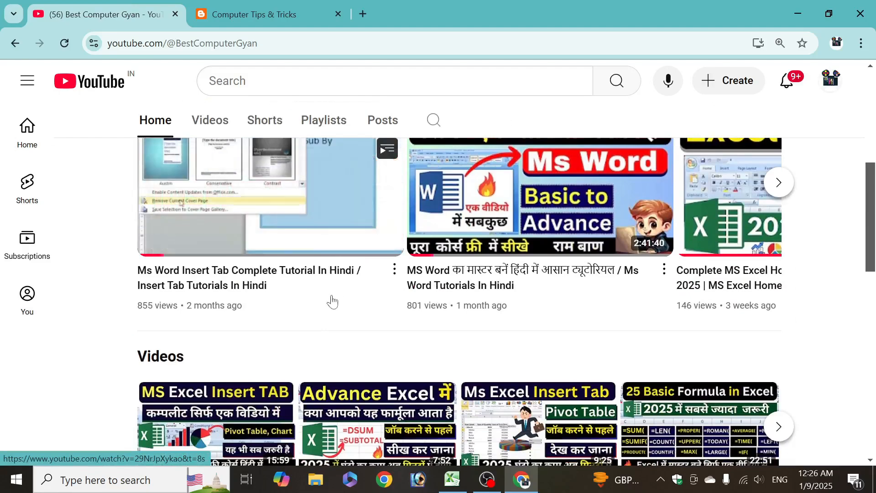
pyautogui.scroll(3, 321, 329)
pyautogui.scroll(3, 314, 360)
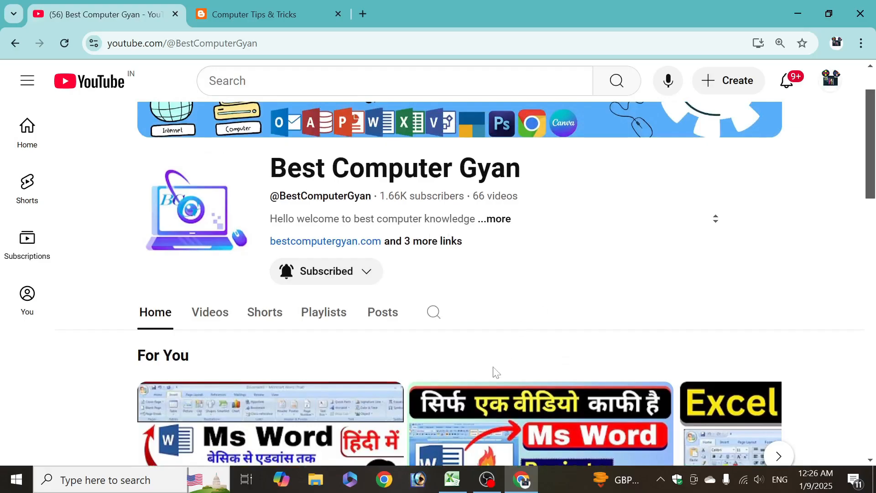
pyautogui.scroll(-2, 496, 373)
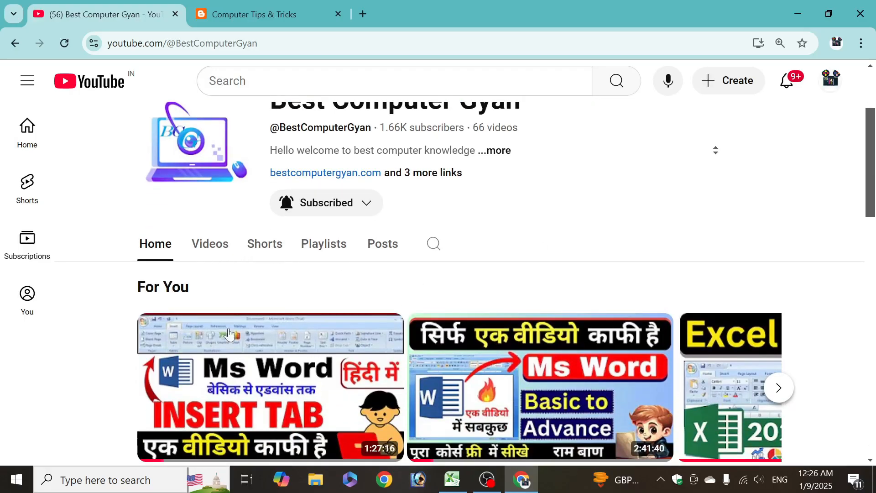
pyautogui.scroll(-4, 410, 306)
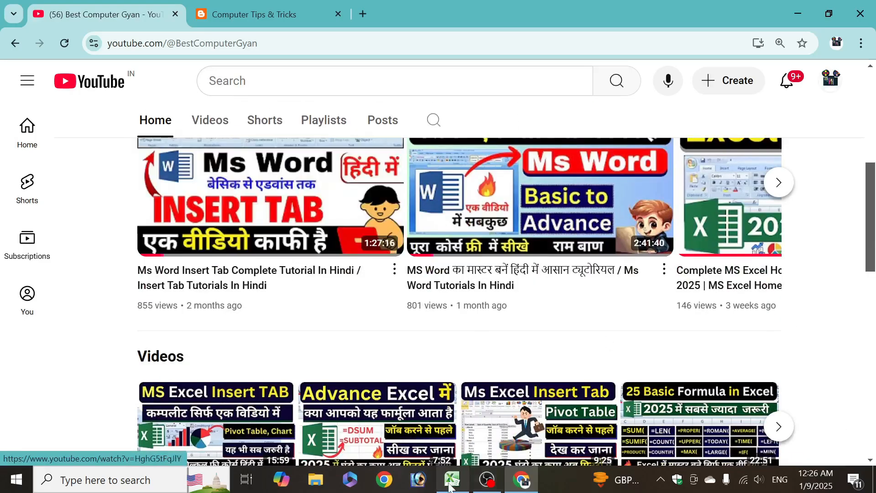
pyautogui.click(457, 483)
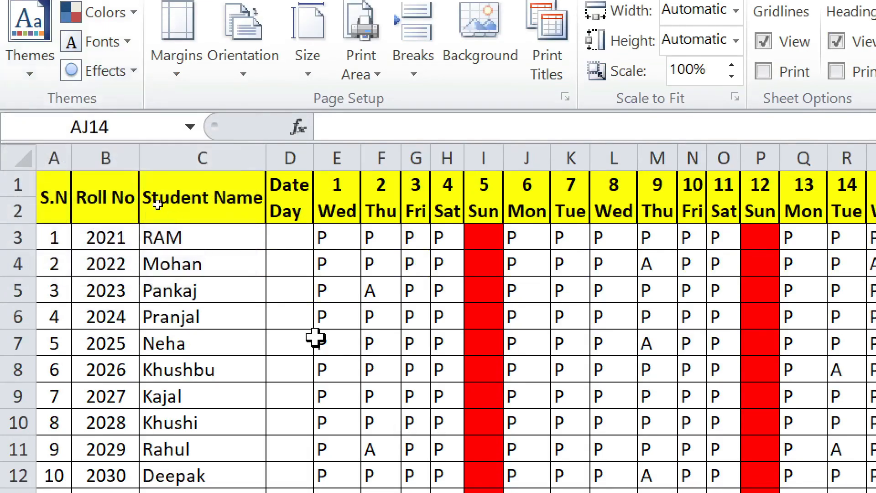
# Try the Newsprint theme with the first eight student rows selected, and undo it.
pyautogui.click(318, 411)
pyautogui.click(52, 308)
pyautogui.moveTo(53, 235); pyautogui.dragTo(454, 415)
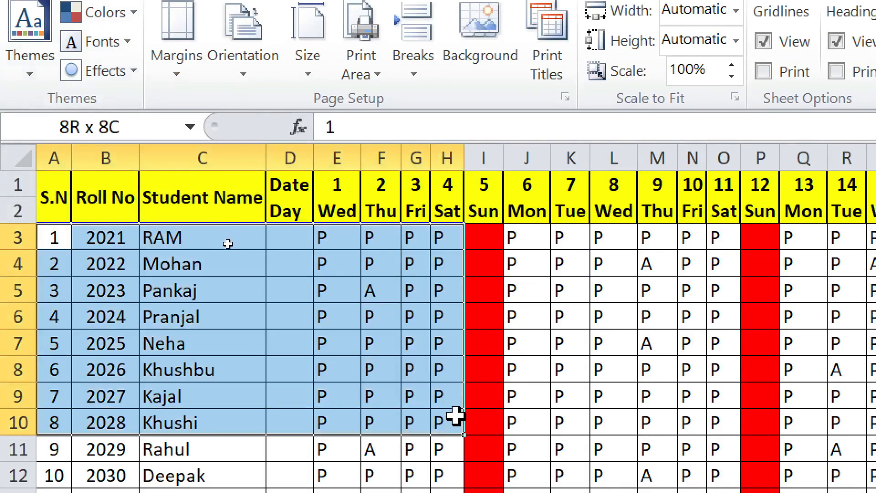
pyautogui.click(30, 74)
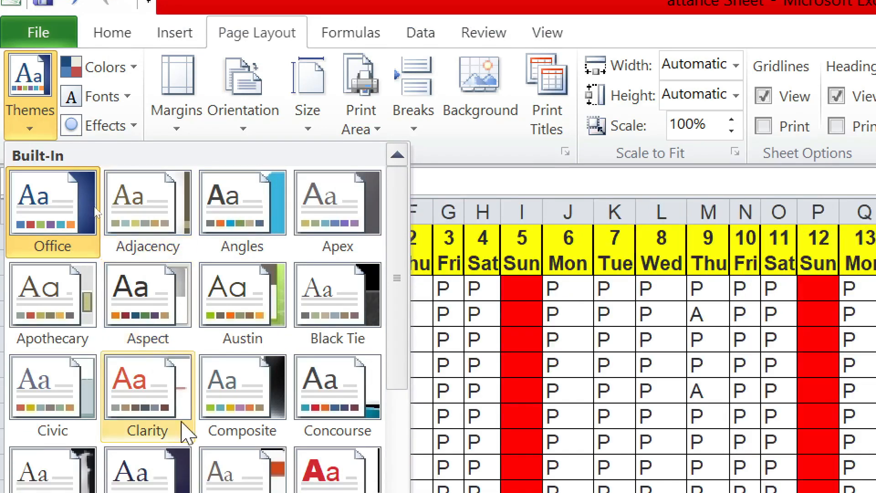
pyautogui.scroll(-5, 187, 433)
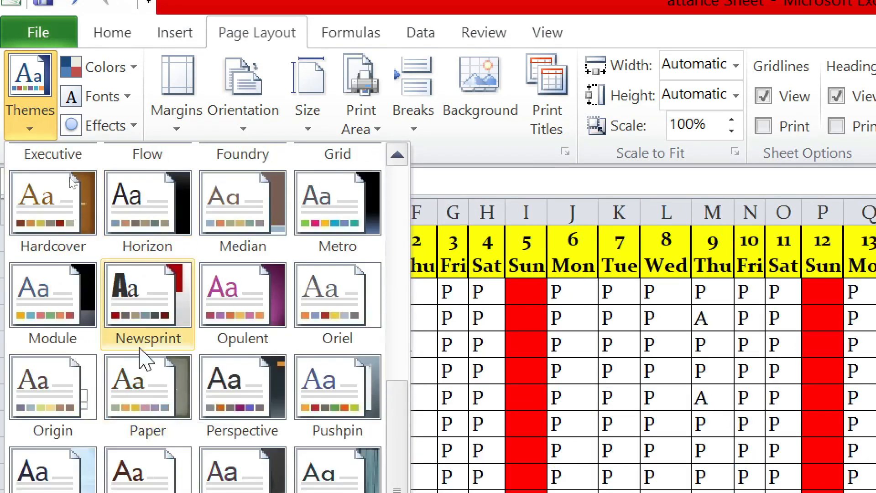
pyautogui.click(144, 281)
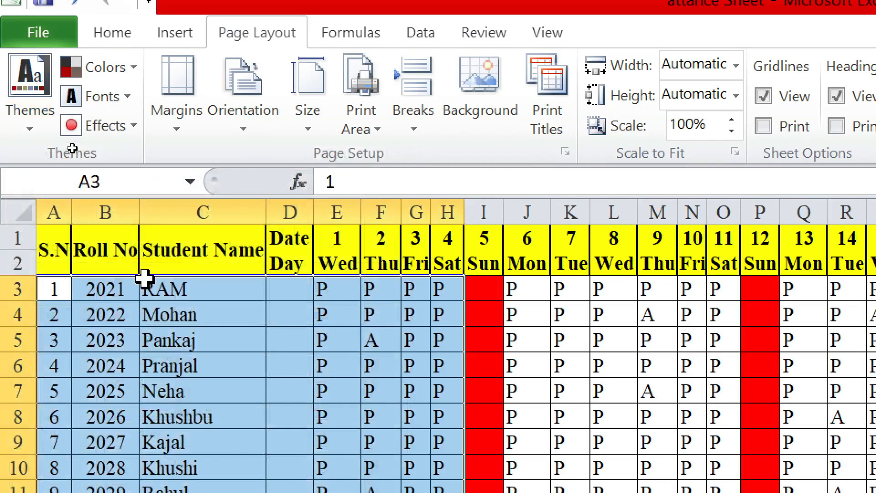
pyautogui.hotkey('ctrl', 'z')
pyautogui.click(187, 378)
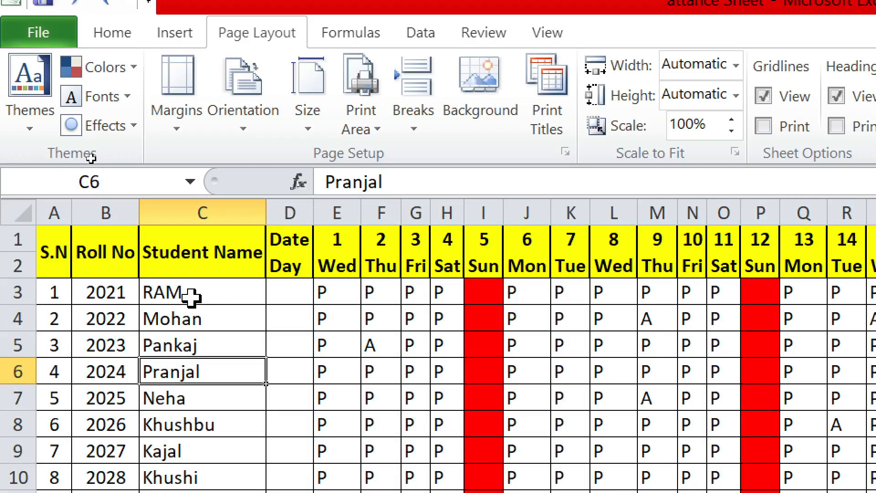
# Select the attendance table from the S.N header through the 11 Sat column and apply the Apex theme.
pyautogui.moveTo(51, 290); pyautogui.dragTo(691, 475)
pyautogui.moveTo(691, 428); pyautogui.dragTo(724, 492)
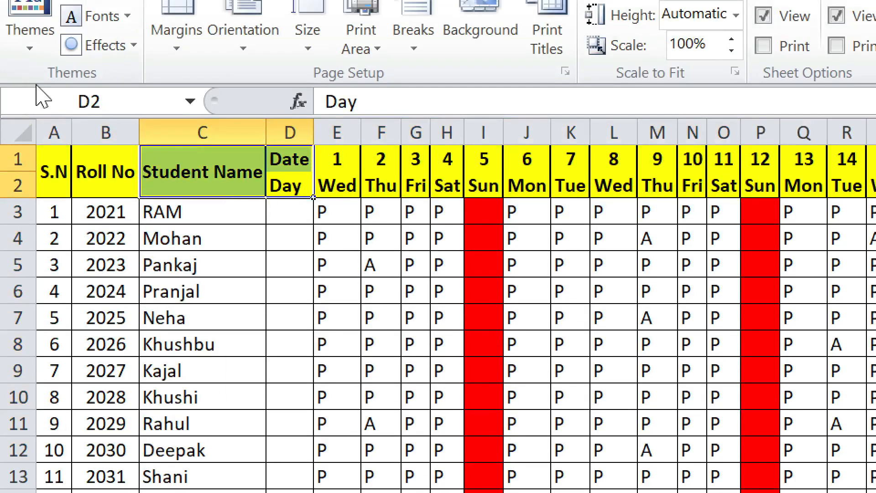
pyautogui.moveTo(62, 157); pyautogui.dragTo(731, 486)
pyautogui.click(31, 151)
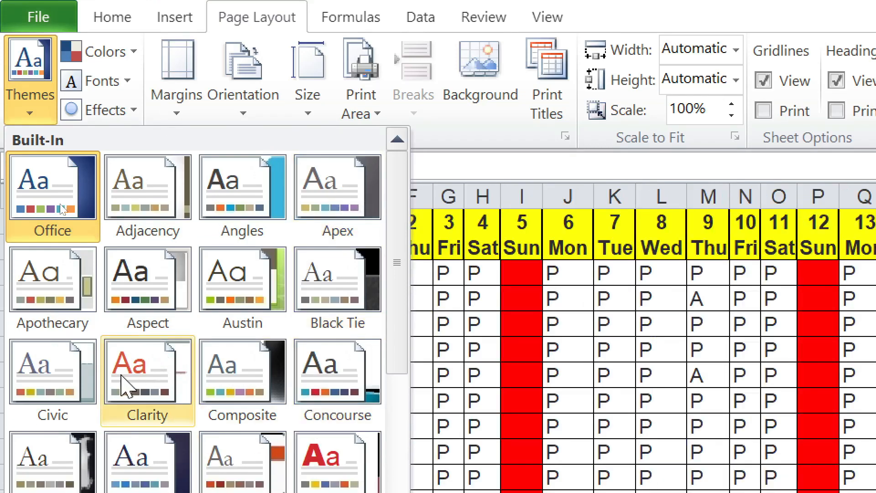
pyautogui.scroll(-4, 120, 422)
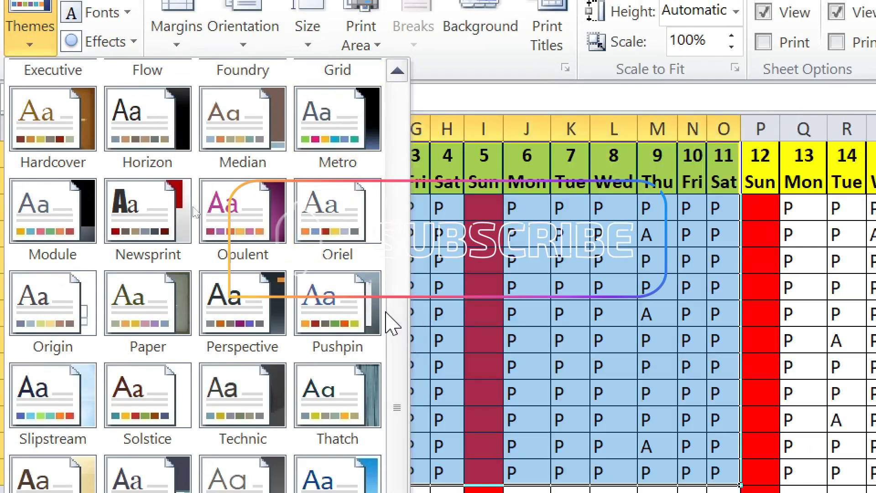
pyautogui.moveTo(401, 332); pyautogui.dragTo(401, 124)
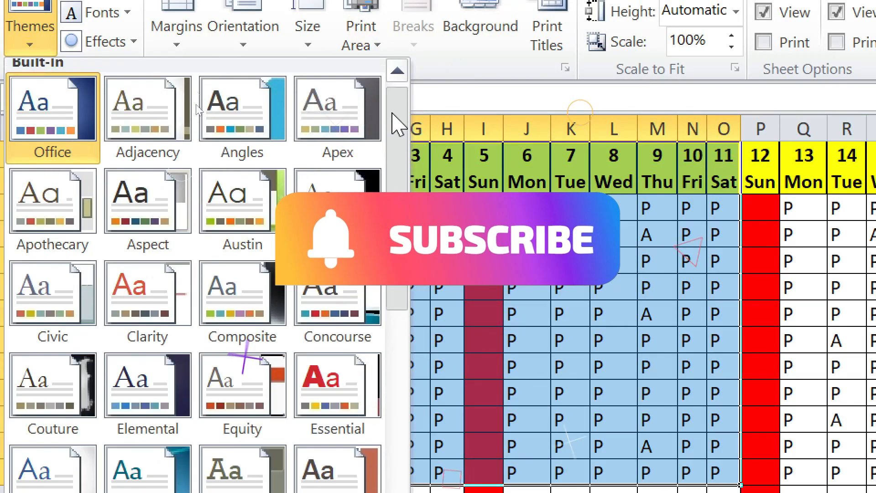
pyautogui.click(342, 135)
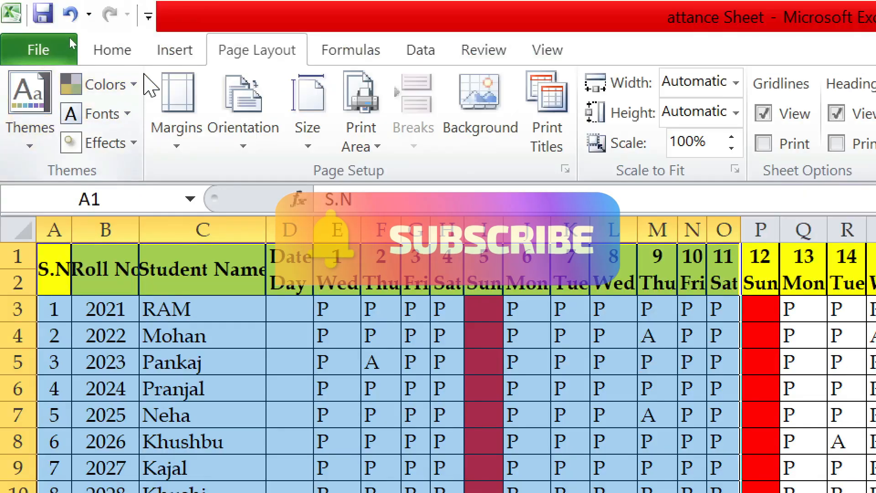
# Set the theme colors to Concourse and look through the built-in theme fonts without choosing one.
pyautogui.click(132, 0)
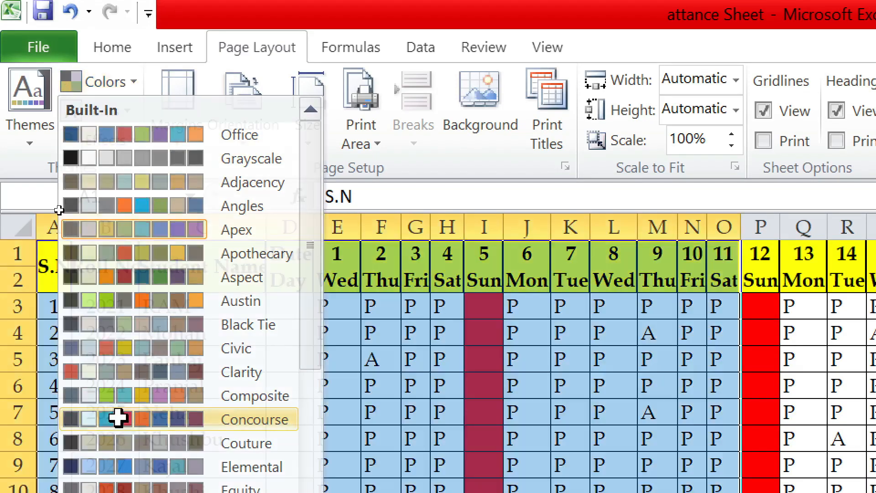
pyautogui.click(120, 418)
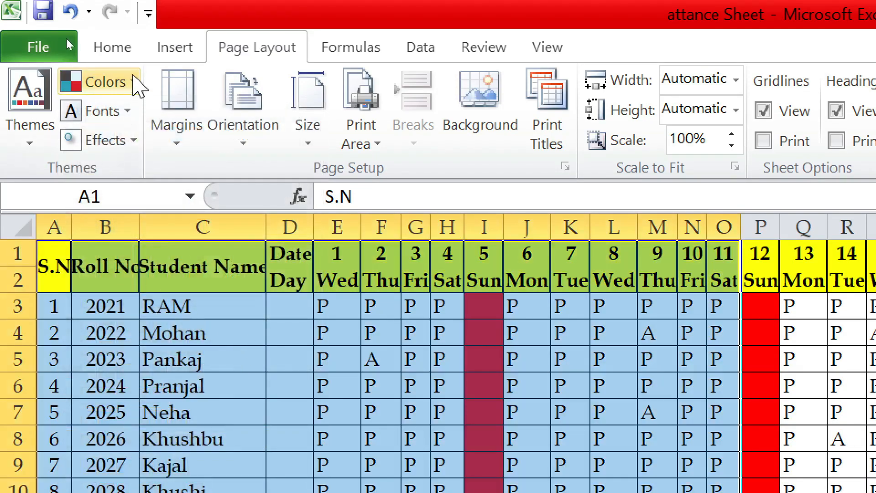
pyautogui.click(120, 112)
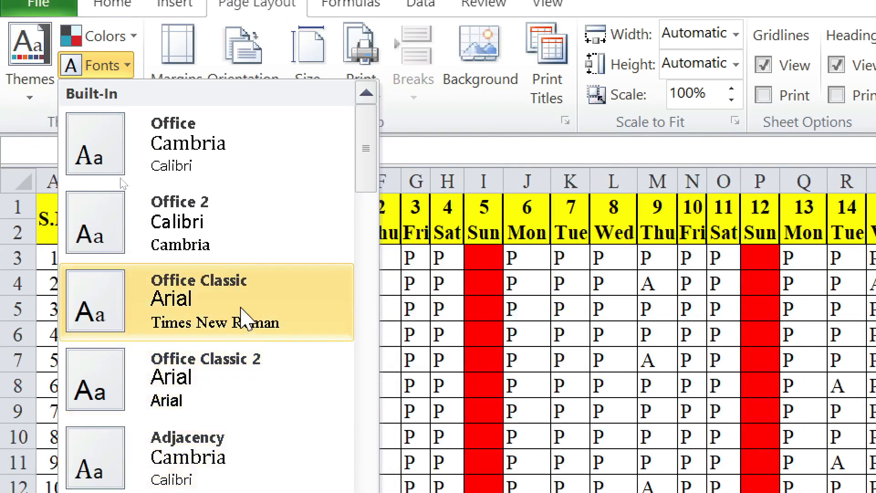
pyautogui.scroll(-5, 232, 406)
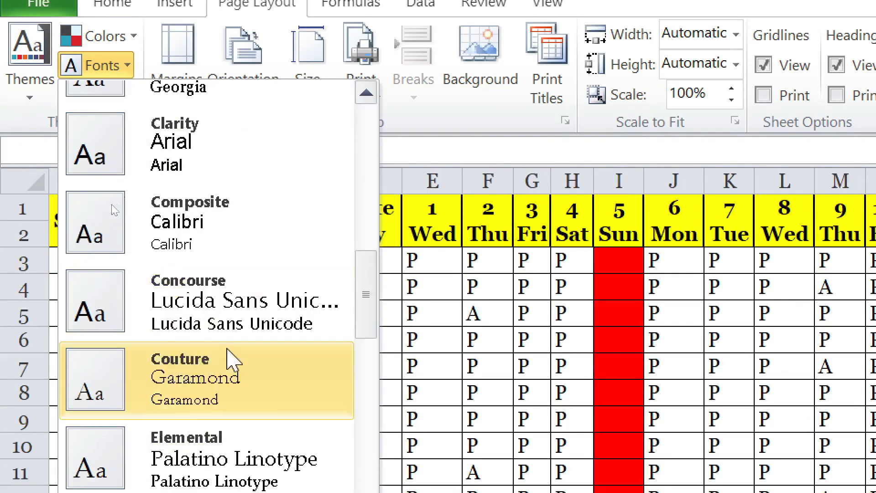
pyautogui.scroll(-4, 223, 337)
pyautogui.scroll(-5, 204, 452)
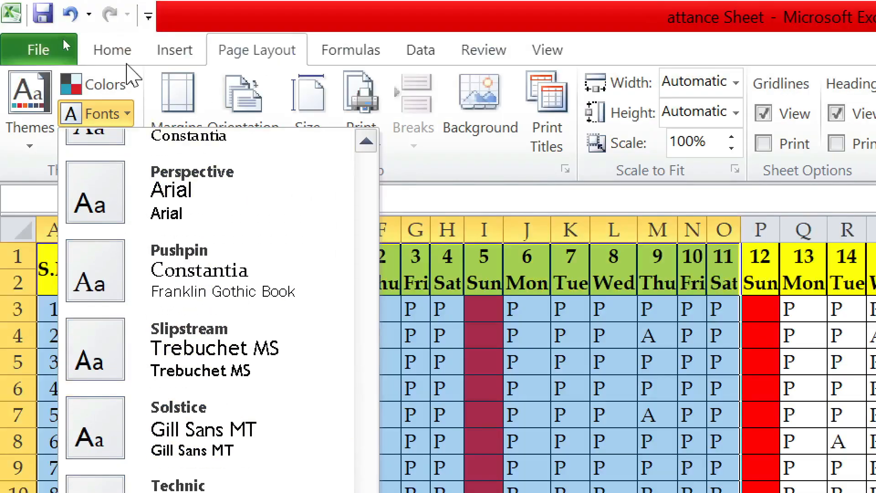
pyautogui.click(132, 114)
# Apply the Adjacency theme effects to the workbook, and replace them with the Slipstream effects.
pyautogui.click(128, 144)
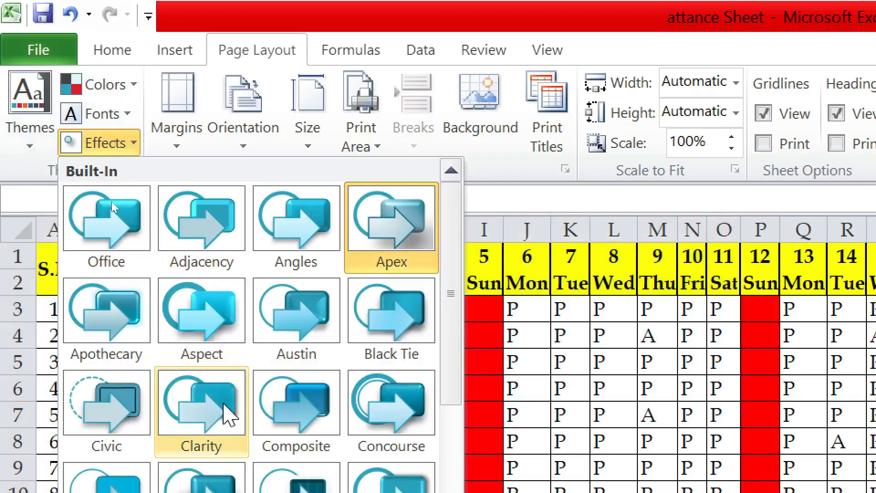
pyautogui.click(203, 222)
pyautogui.click(101, 145)
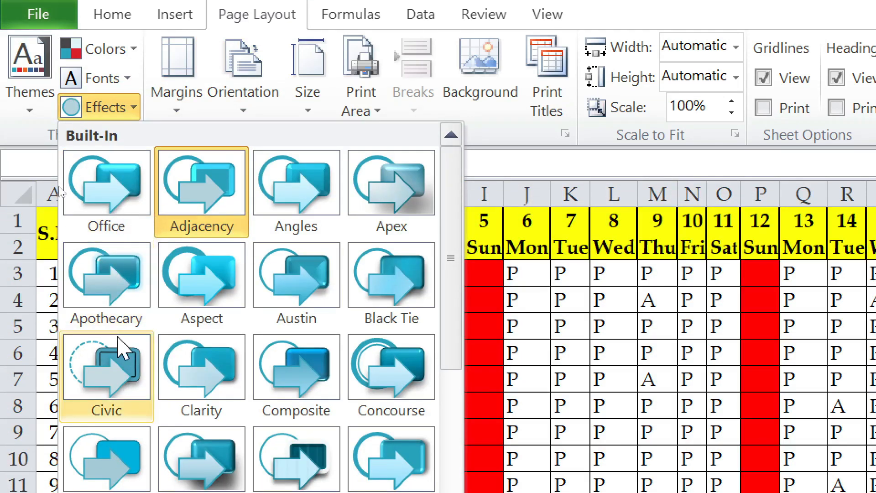
pyautogui.scroll(-5, 371, 333)
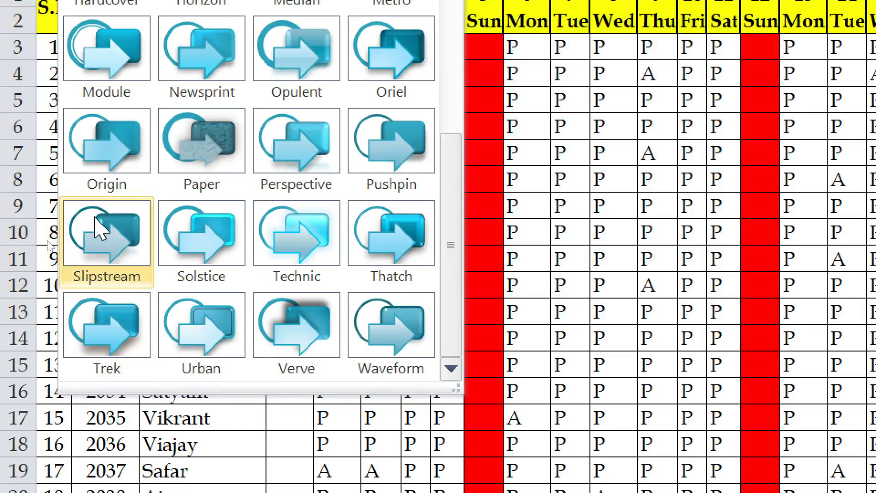
pyautogui.click(98, 230)
pyautogui.click(658, 209)
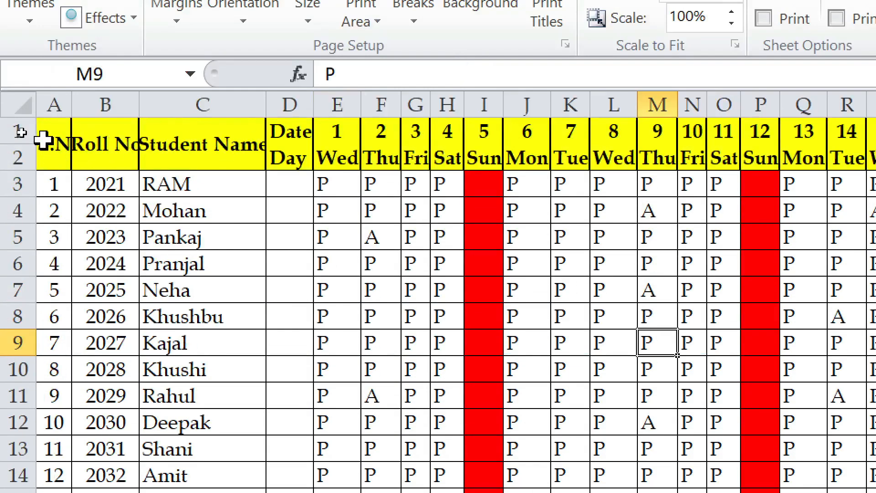
# Apply the Executive theme effects to the attendance workbook.
pyautogui.moveTo(43, 2); pyautogui.dragTo(794, 21)
pyautogui.click(70, 20)
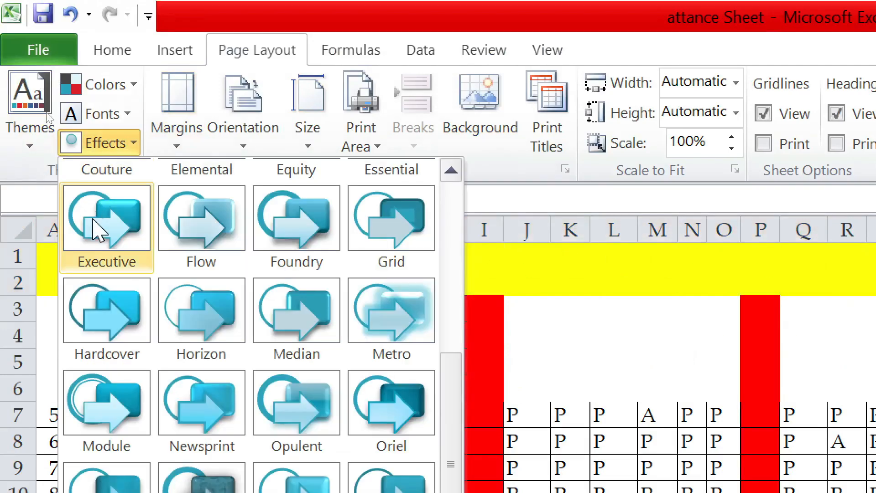
pyautogui.click(98, 235)
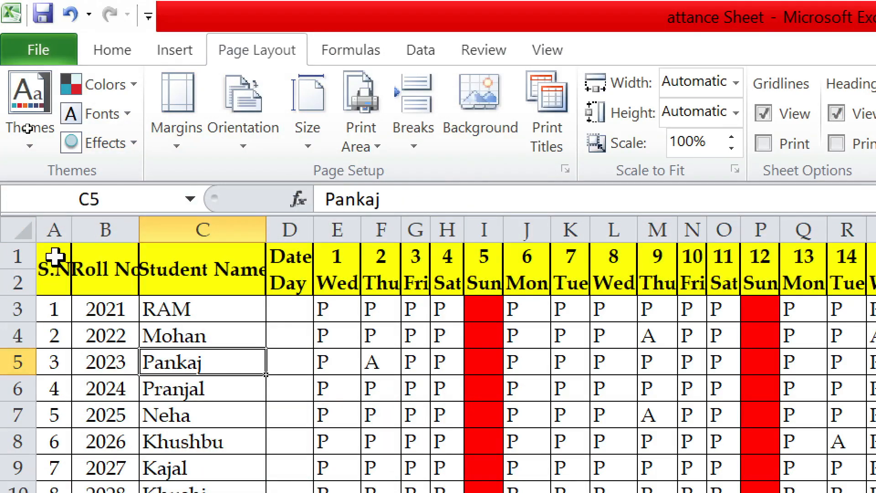
# Undo the recent theme, color and effects changes made to the attendance workbook.
pyautogui.hotkey('ctrl', 'z')
pyautogui.hotkey('ctrl', 'z')
pyautogui.hotkey('ctrl', 'z')
pyautogui.hotkey('ctrl', 'z')
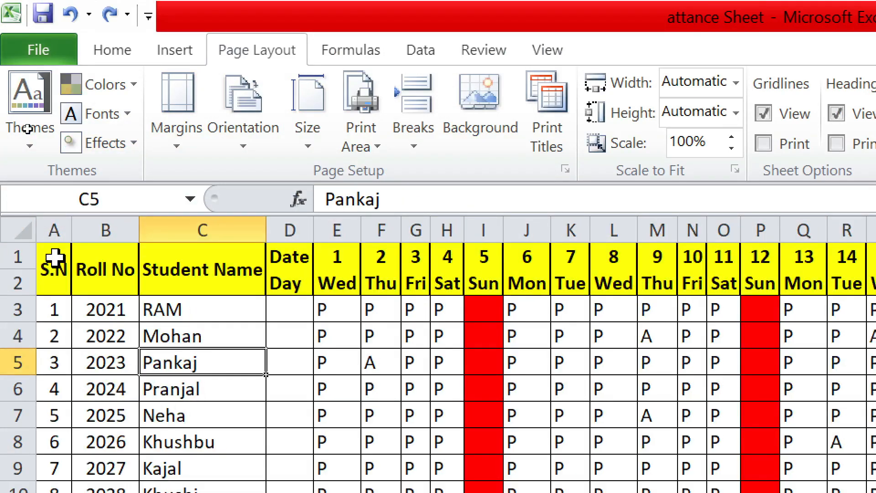
pyautogui.hotkey('ctrl', 'z')
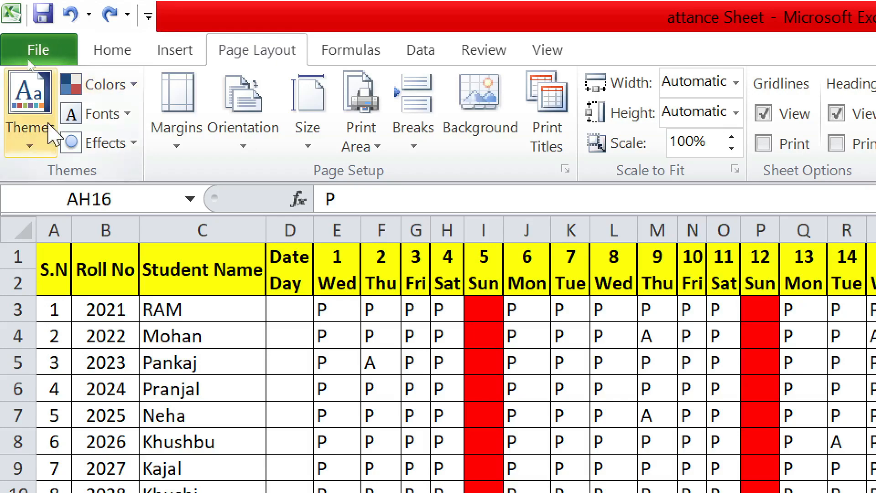
pyautogui.hotkey('ctrl', 'z')
pyautogui.hotkey('ctrl', 'z')
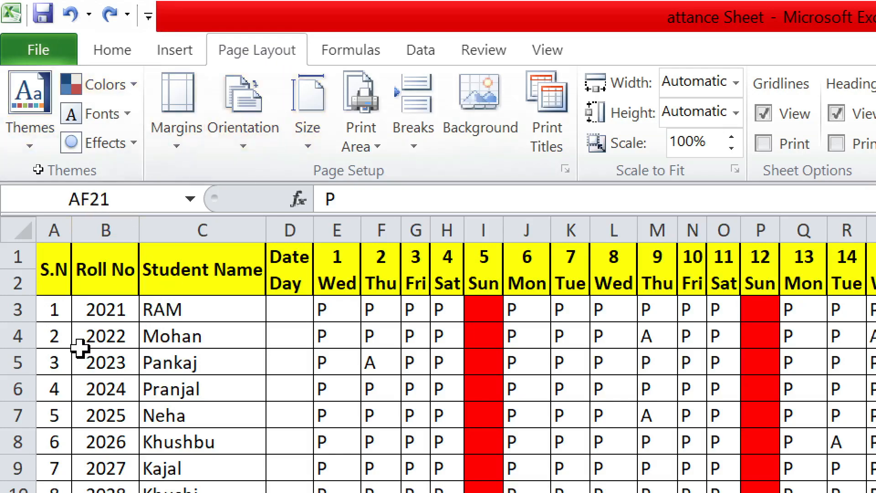
# Select the header cells from S.N through 10 Fri and look through the table styles and cell styles without choosing one.
pyautogui.click(60, 271)
pyautogui.moveTo(60, 270); pyautogui.dragTo(692, 278)
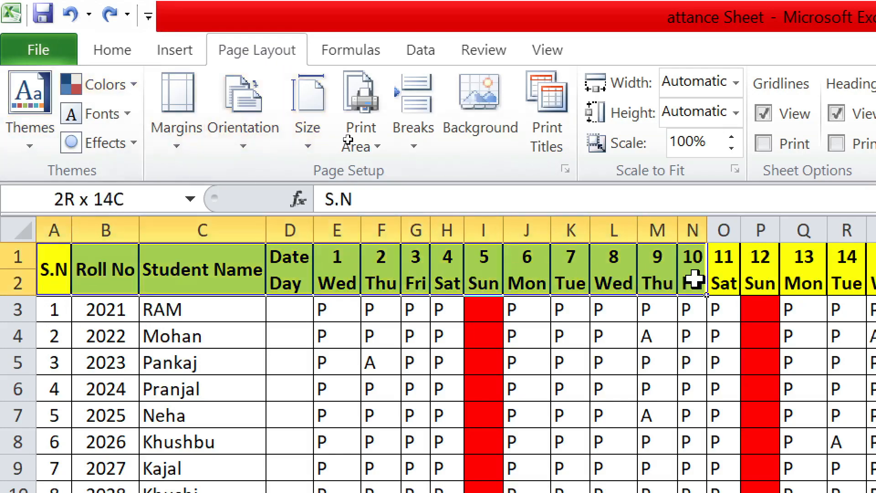
pyautogui.click(93, 52)
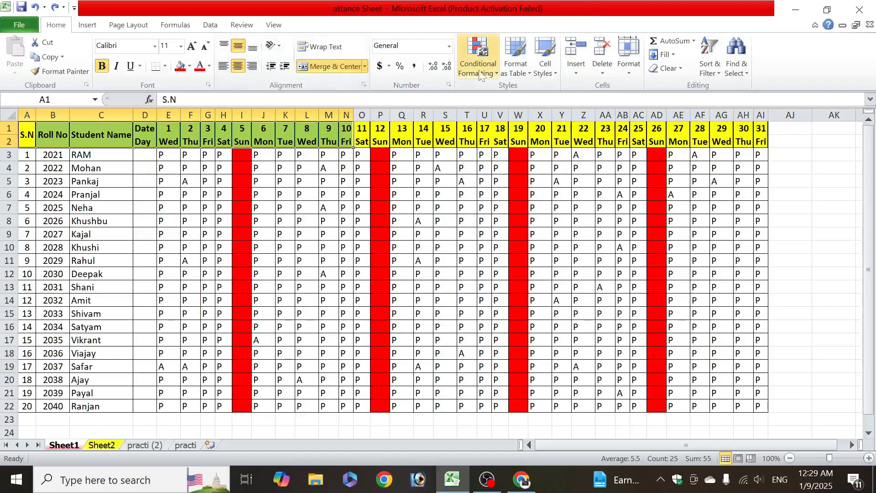
pyautogui.click(516, 66)
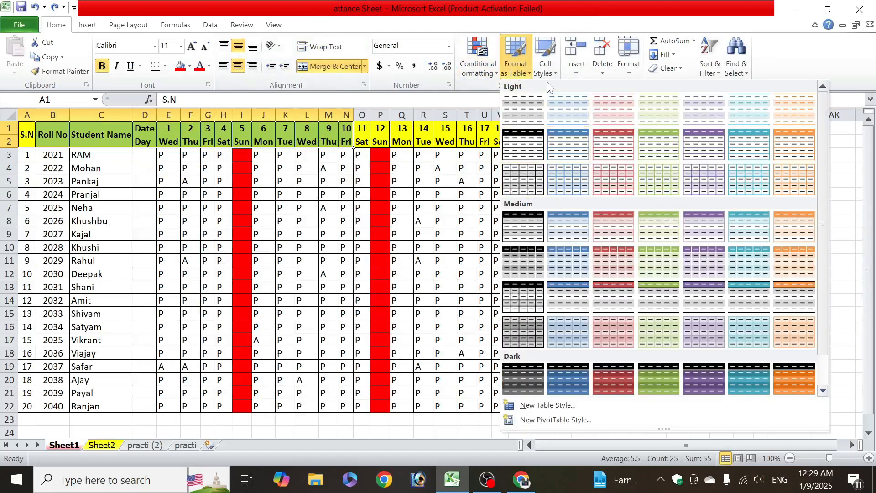
pyautogui.click(547, 68)
pyautogui.click(81, 183)
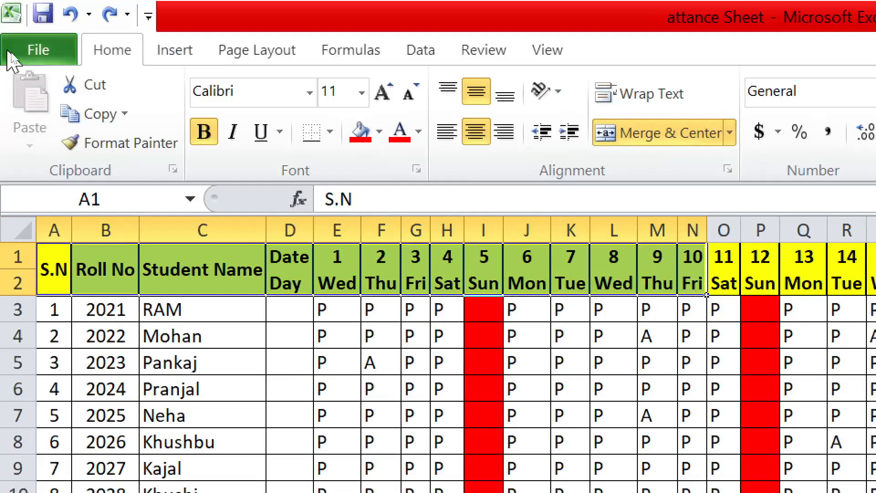
pyautogui.click(63, 207)
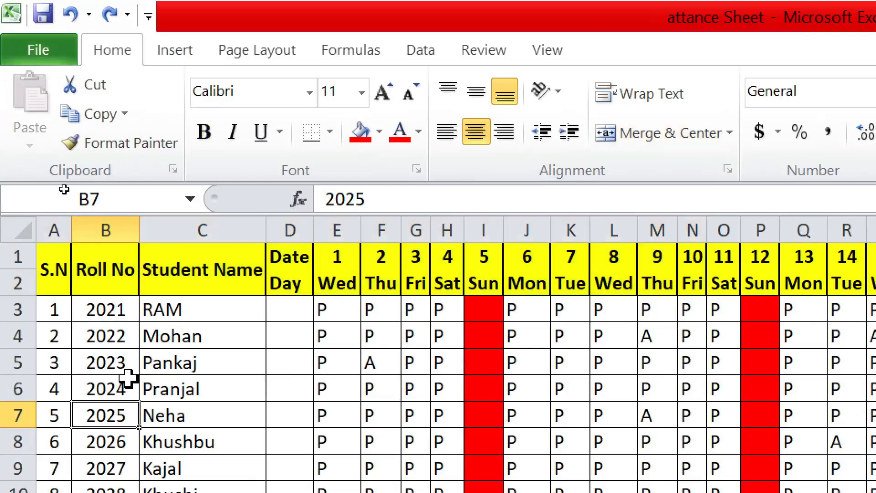
# Examine the attendance sheet's print preview with the current page settings, and return to the worksheet.
pyautogui.click(254, 46)
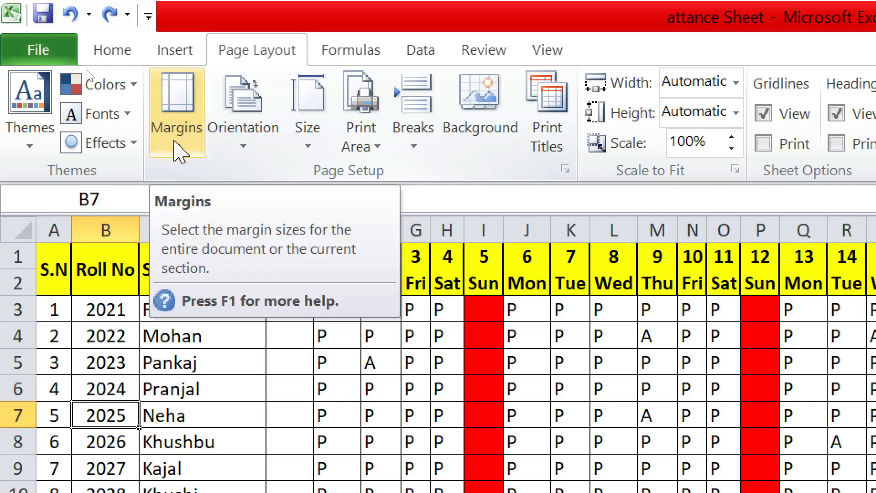
pyautogui.click(228, 468)
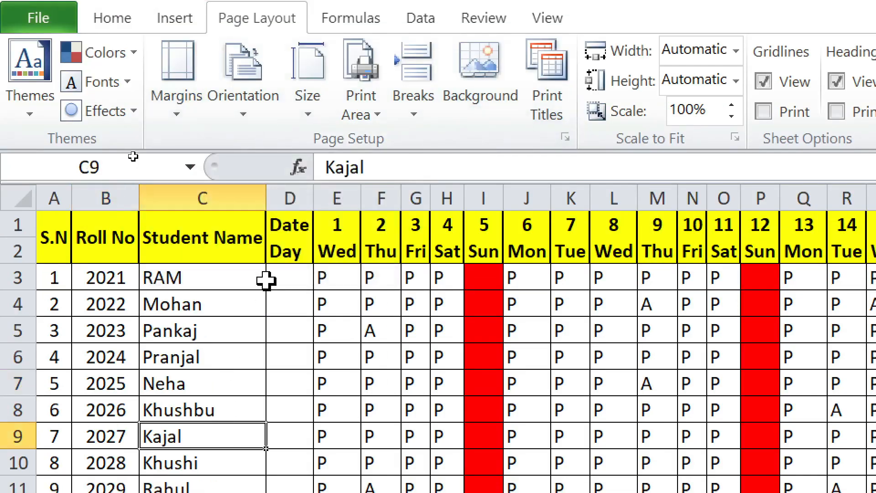
pyautogui.click(201, 326)
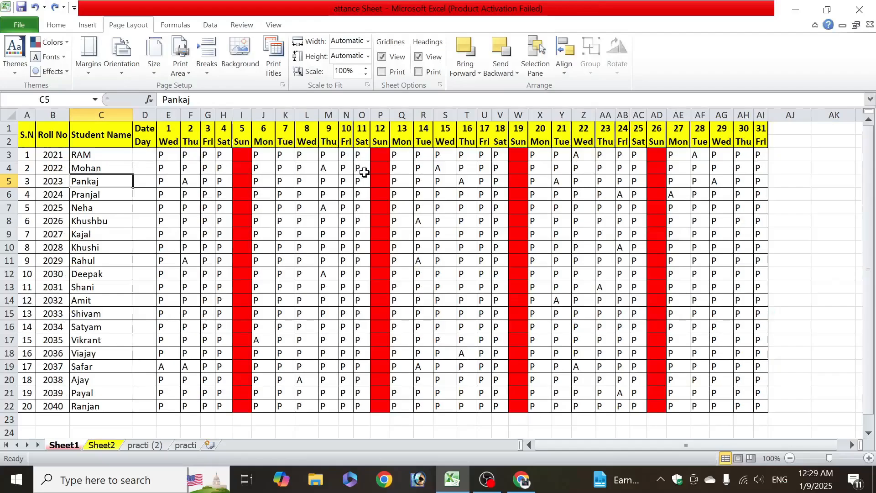
pyautogui.click(28, 28)
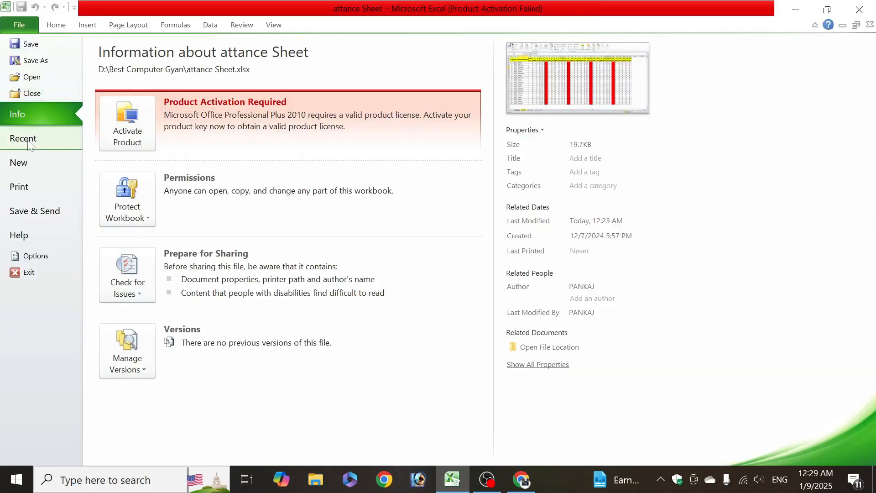
pyautogui.click(24, 139)
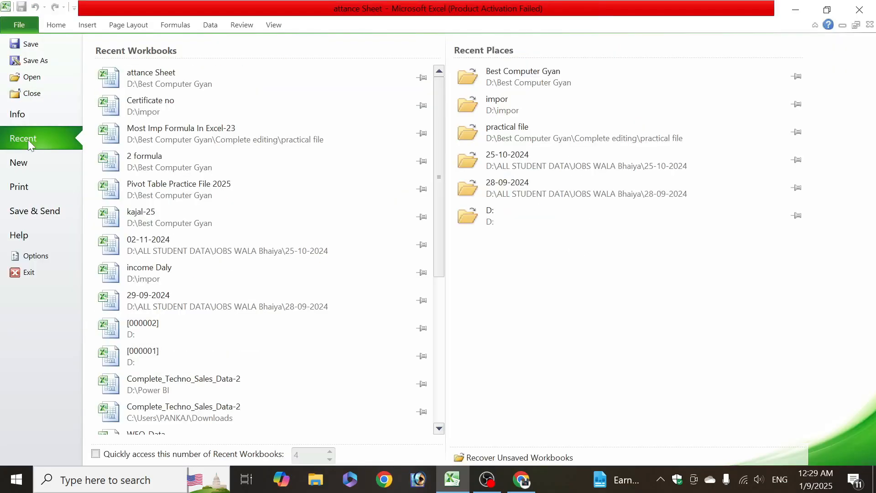
pyautogui.click(29, 180)
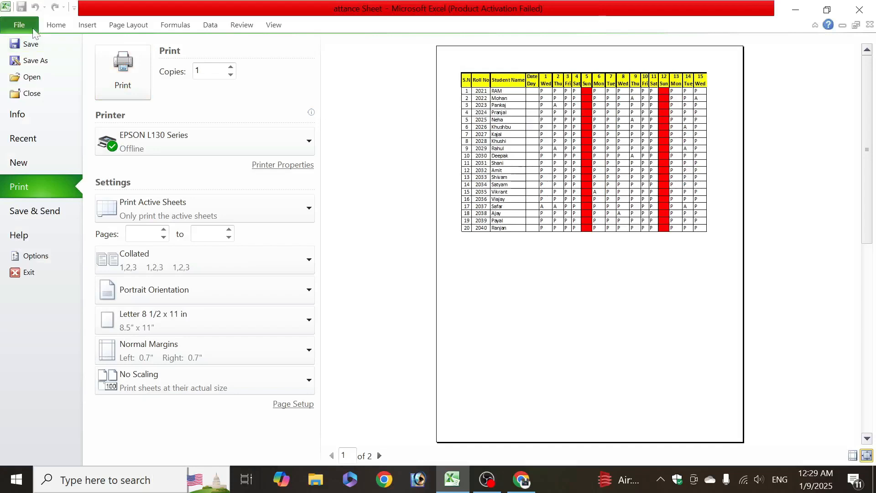
pyautogui.click(26, 28)
pyautogui.press('F2')
pyautogui.click(402, 327)
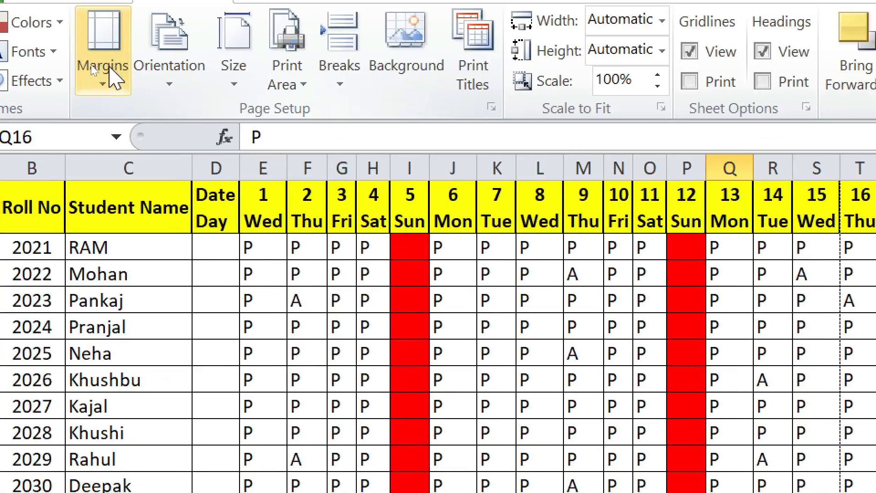
# Apply the Narrow margins preset to the attendance sheet and check the page in the print preview.
pyautogui.click(104, 68)
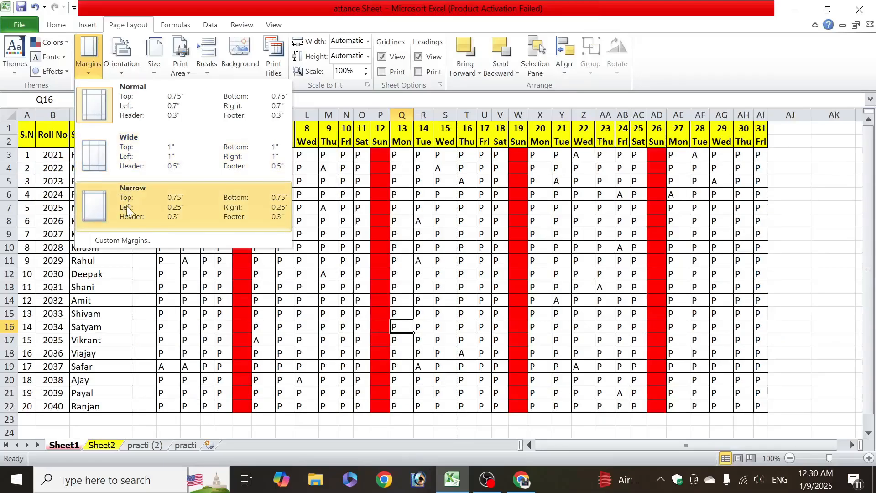
pyautogui.click(127, 205)
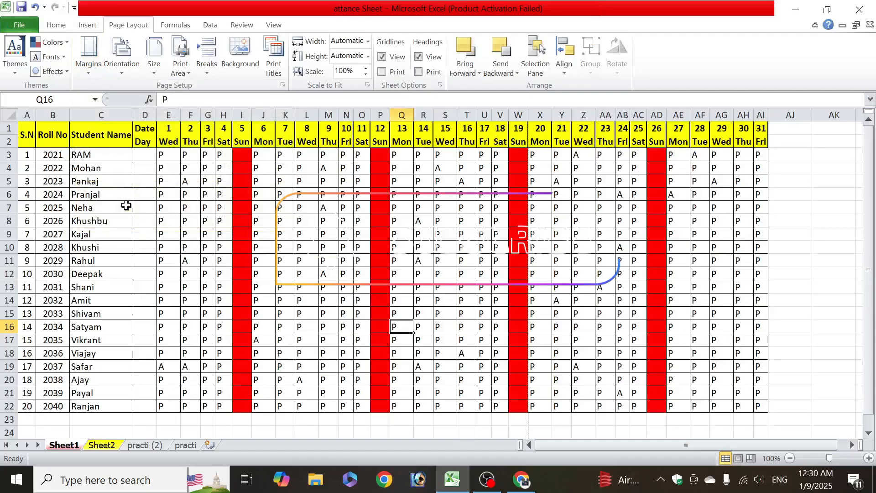
pyautogui.hotkey('ctrl', 'p')
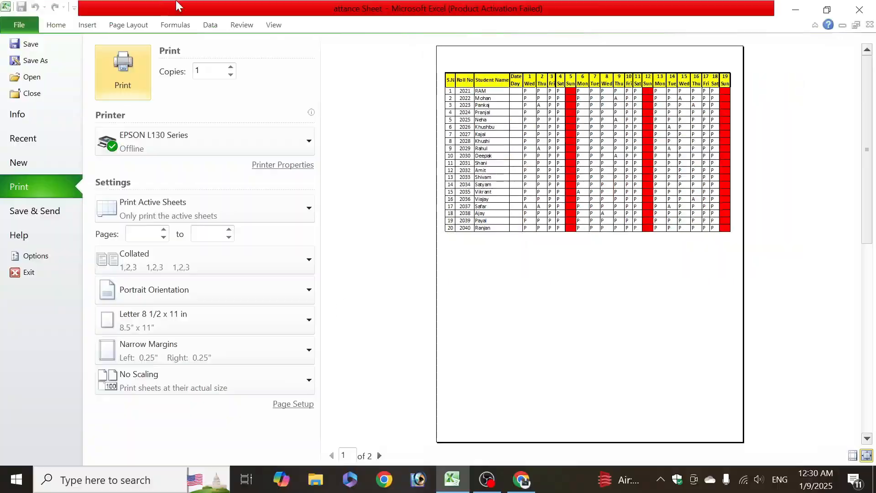
pyautogui.click(128, 24)
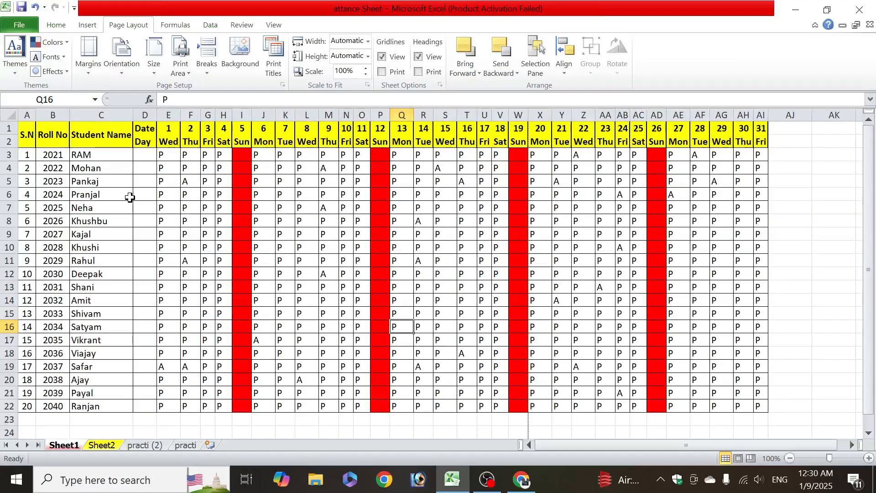
# Apply the Wide margins preset, check the page in the print preview, and return to the sheet without closing the workbook.
pyautogui.click(92, 59)
pyautogui.click(121, 144)
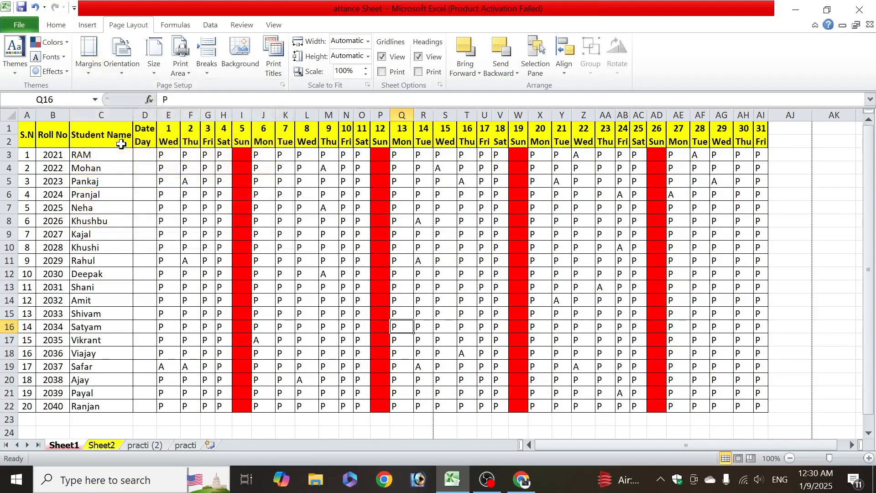
pyautogui.click(119, 188)
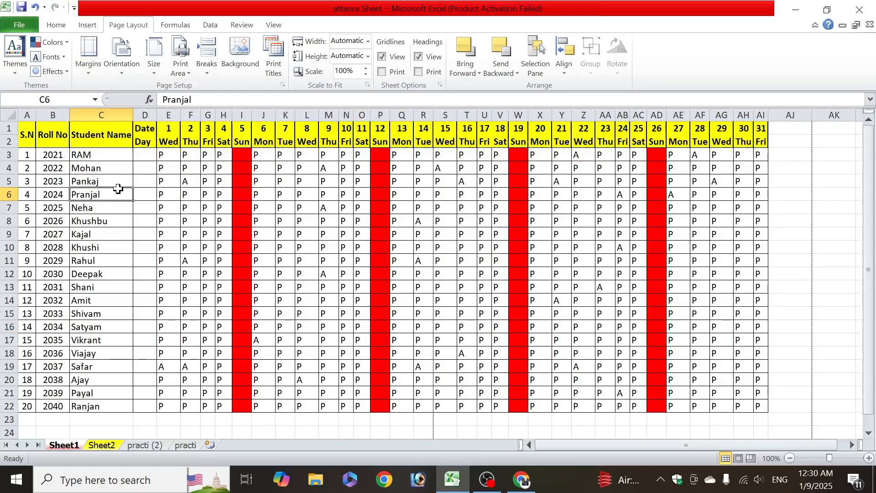
pyautogui.hotkey('ctrl', 'p')
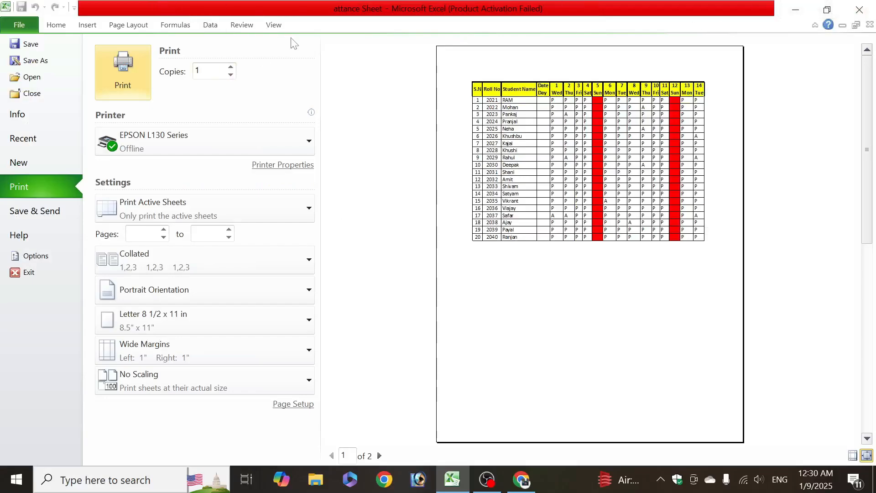
pyautogui.click(33, 275)
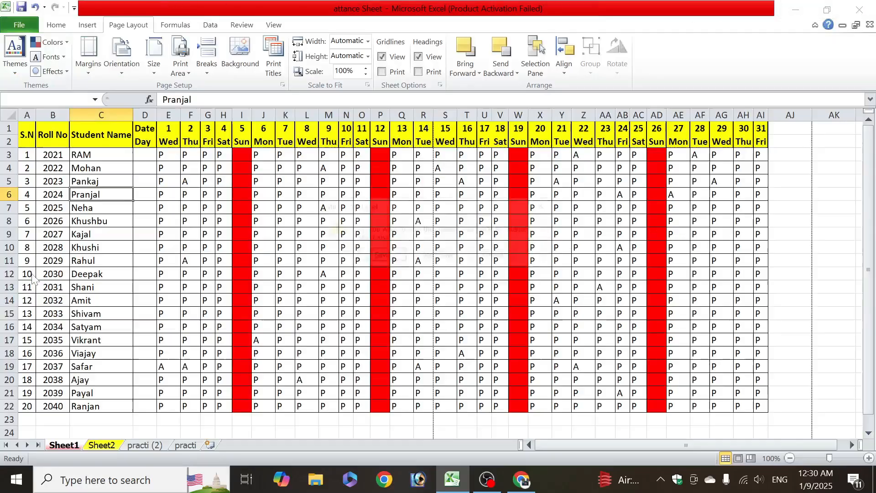
pyautogui.click(496, 257)
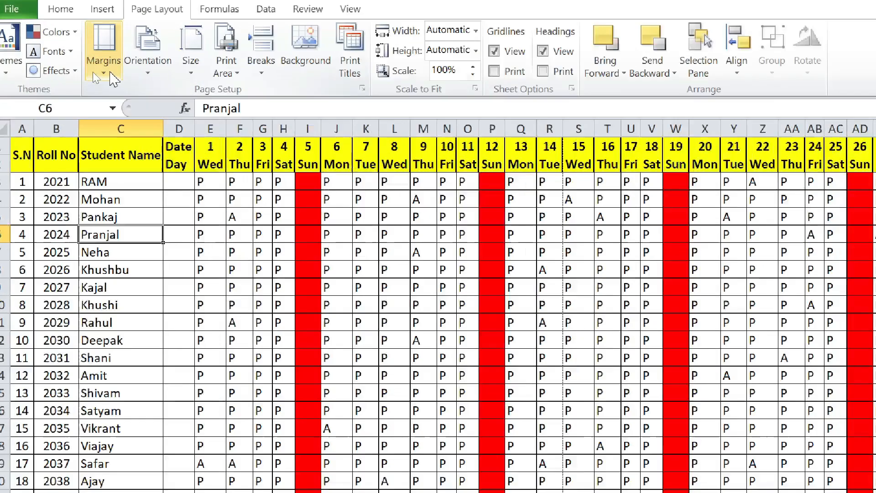
# Open the custom margin settings, keep the top margin at 1, and set the left margin to 0.
pyautogui.click(92, 72)
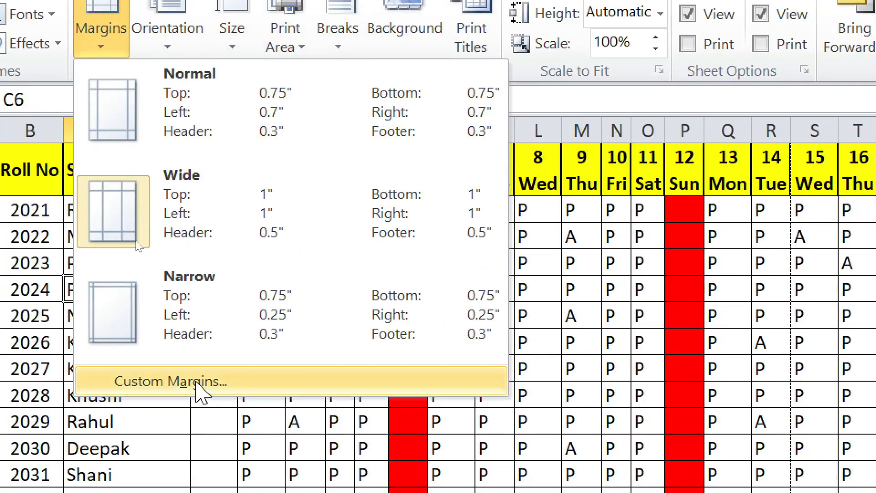
pyautogui.click(196, 409)
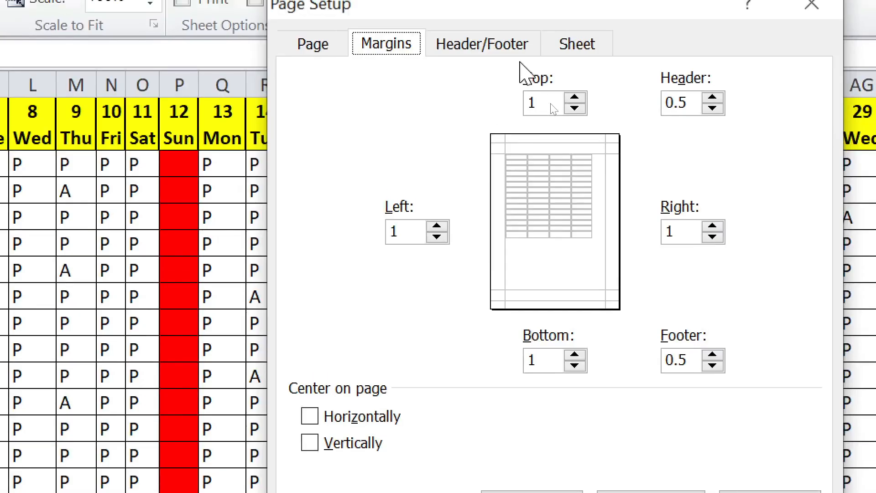
pyautogui.click(574, 97)
pyautogui.click(574, 108)
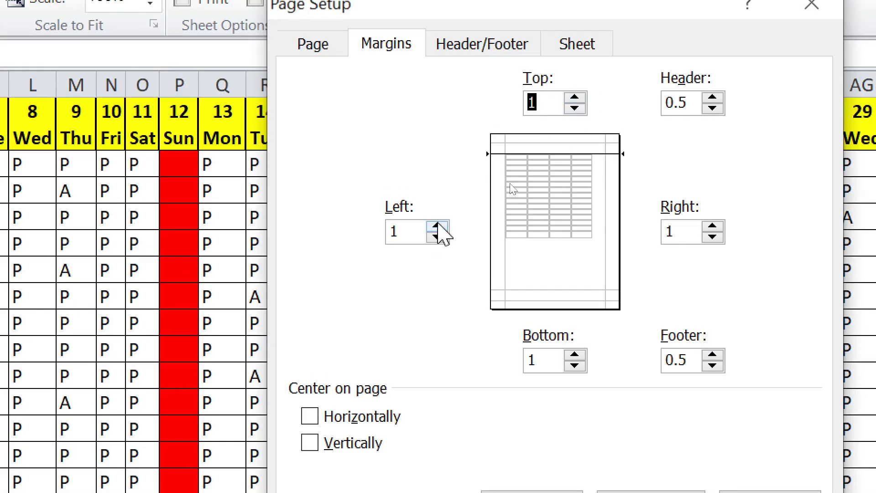
pyautogui.click(437, 226)
pyautogui.click(437, 236)
pyautogui.click(437, 236)
pyautogui.click(437, 237)
pyautogui.click(437, 236)
pyautogui.click(436, 236)
pyautogui.click(437, 237)
pyautogui.click(437, 236)
pyautogui.click(437, 236)
pyautogui.click(436, 236)
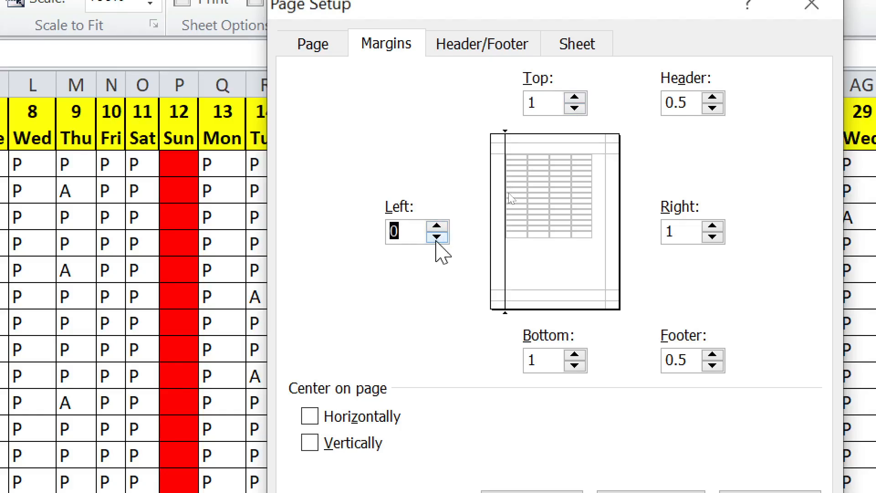
# Set the header margin to 0 and apply the custom margins to the sheet.
pyautogui.click(713, 108)
pyautogui.click(713, 108)
pyautogui.click(646, 416)
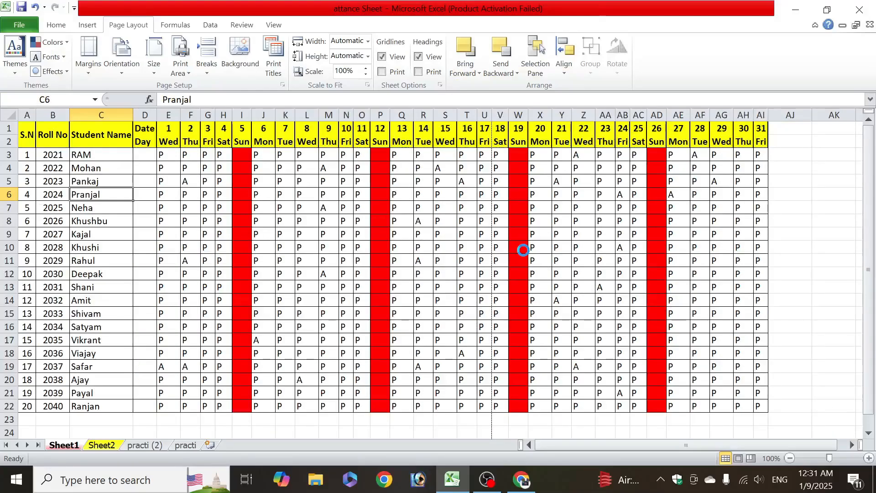
# Check the custom margins in the print preview, and return to the sheet without closing the workbook.
pyautogui.hotkey('ctrl', 'p')
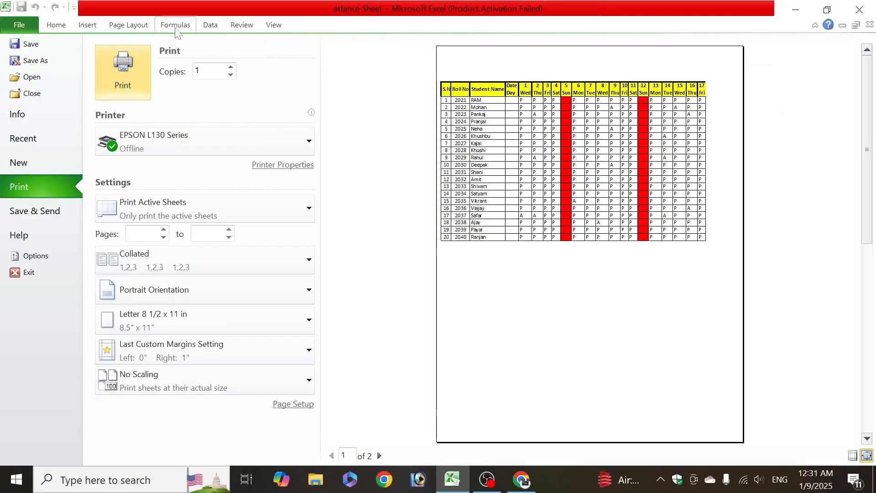
pyautogui.click(28, 272)
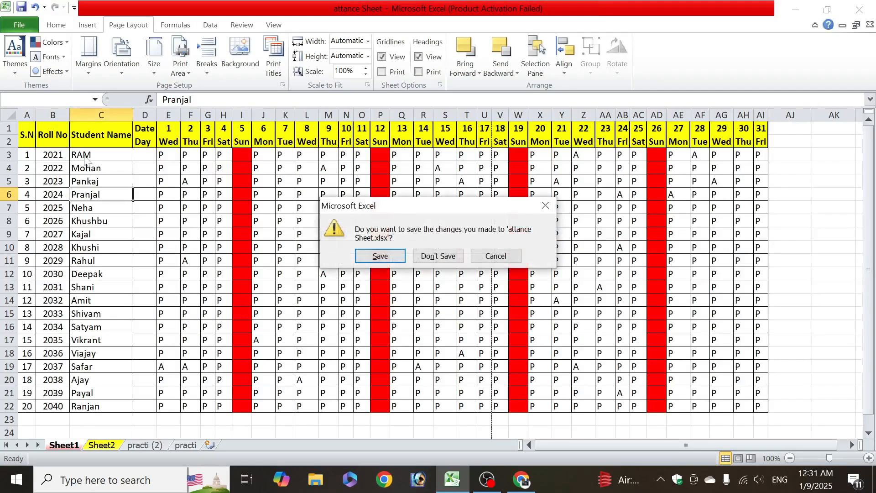
pyautogui.click(496, 256)
# Open the custom margin settings, review the header/footer and page options of the page setup, and cancel without changes.
pyautogui.click(88, 71)
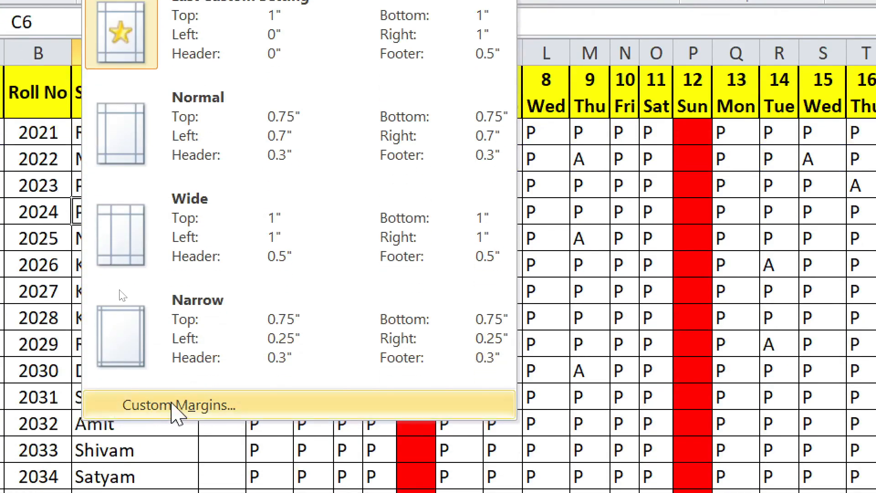
pyautogui.click(177, 406)
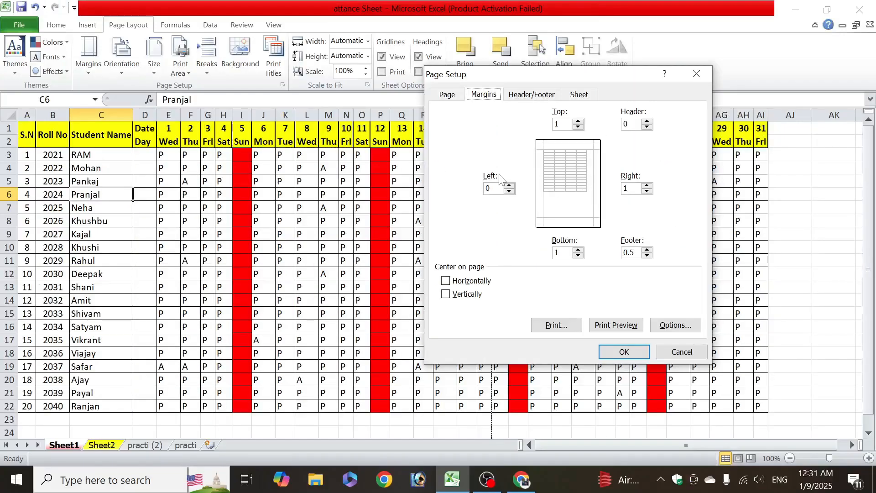
pyautogui.click(531, 95)
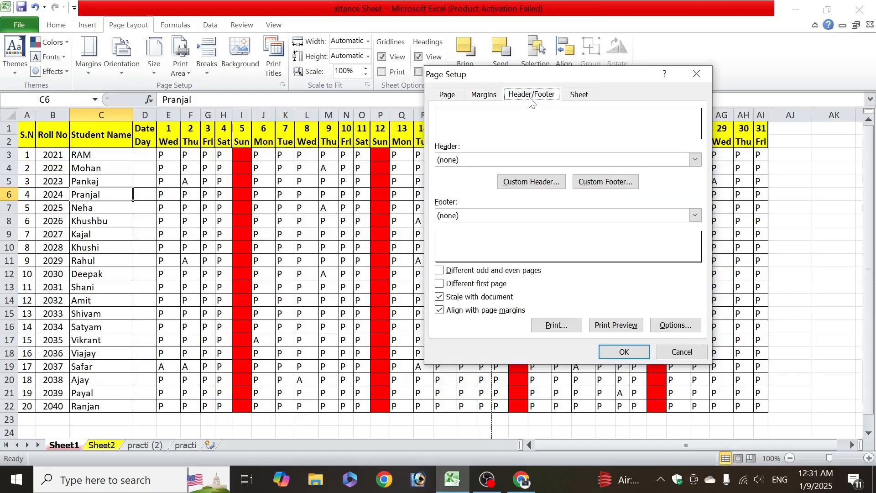
pyautogui.click(464, 96)
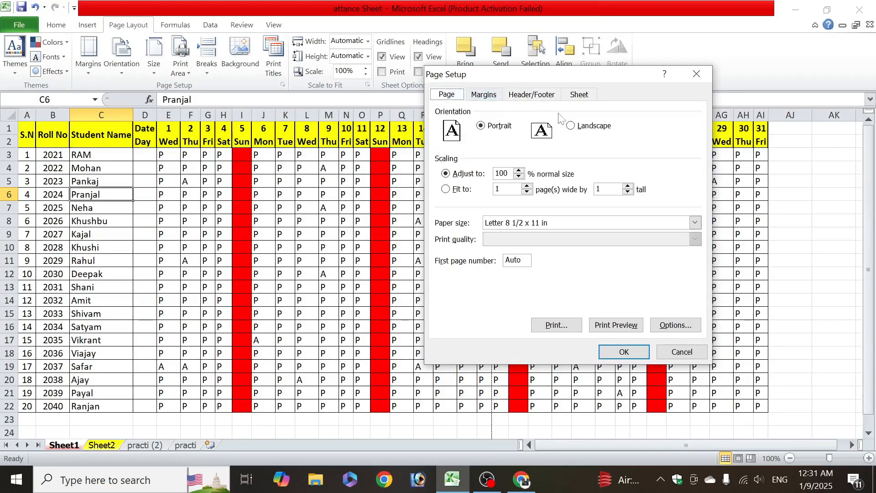
pyautogui.click(529, 95)
pyautogui.click(485, 96)
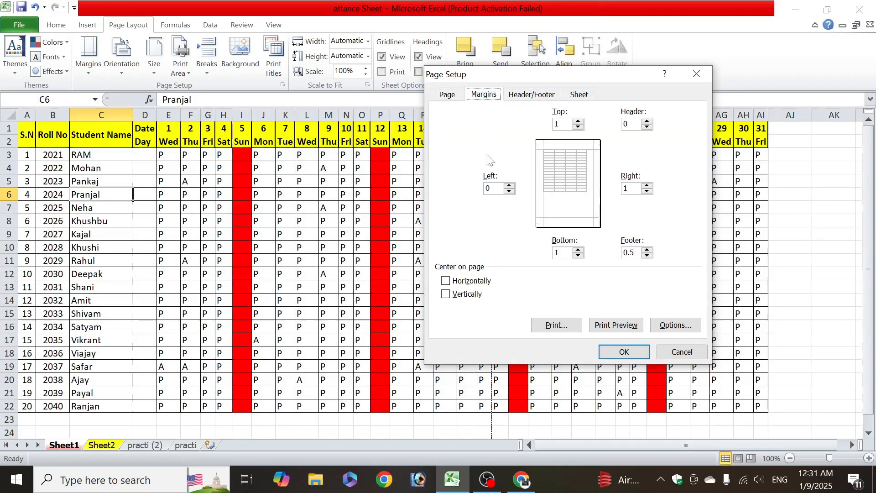
pyautogui.press('Escape')
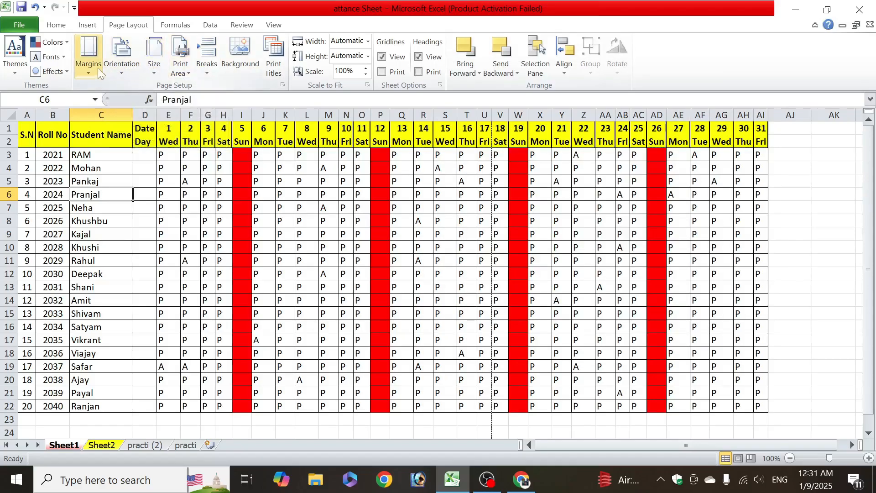
# Check the portrait page of the attendance sheet in the print preview and return to the page layout options.
pyautogui.click(759, 139)
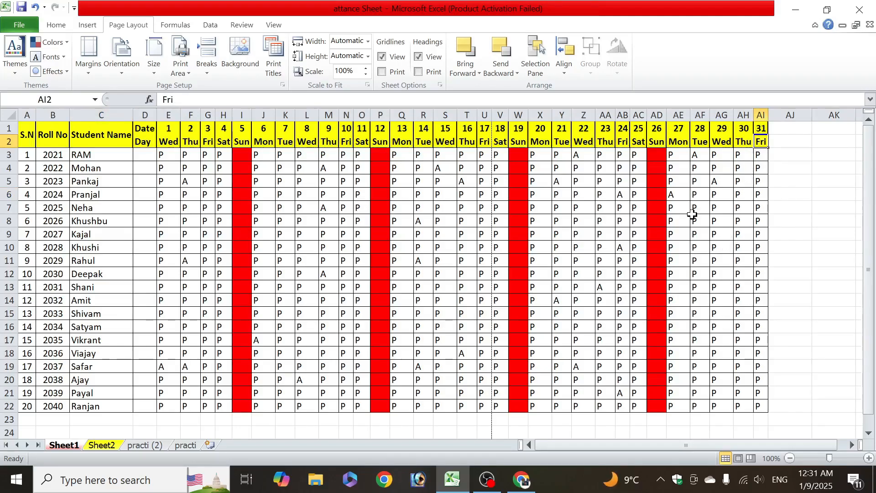
pyautogui.hotkey('ctrl', 'p')
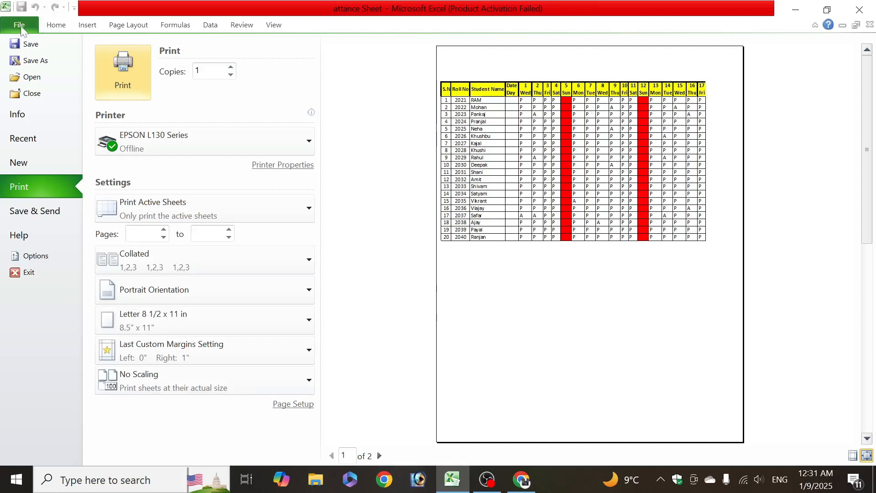
pyautogui.click(128, 25)
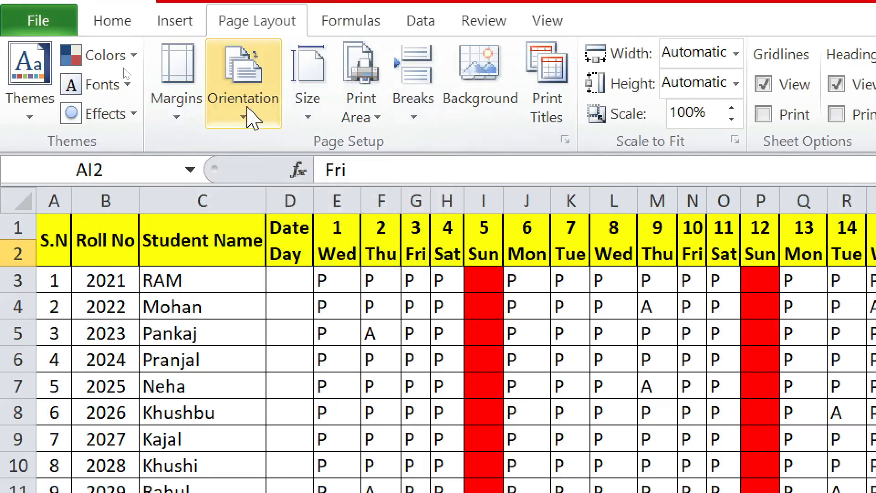
# Change the page orientation to Landscape, check it in the print preview, and return to the sheet.
pyautogui.click(251, 117)
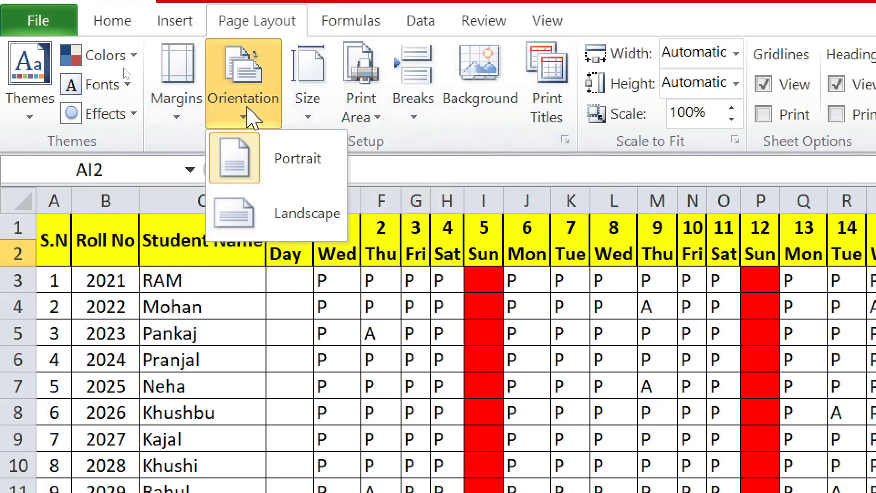
pyautogui.click(267, 205)
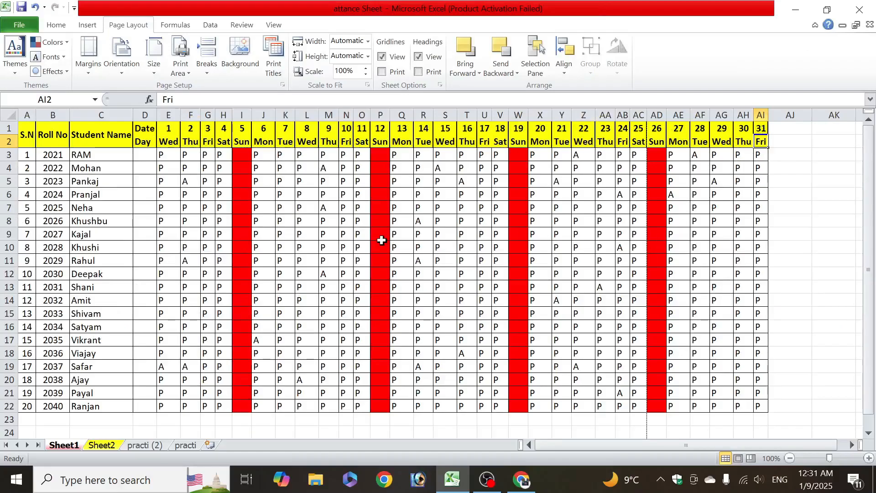
pyautogui.hotkey('ctrl', 'p')
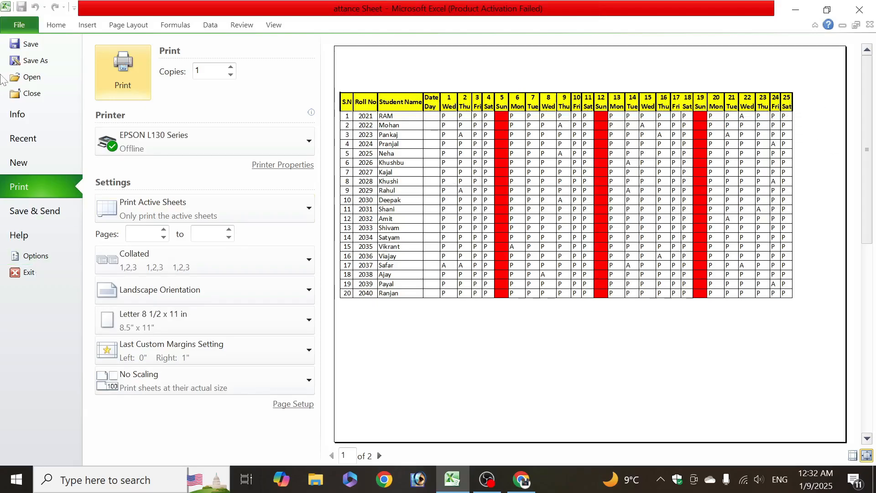
pyautogui.click(26, 26)
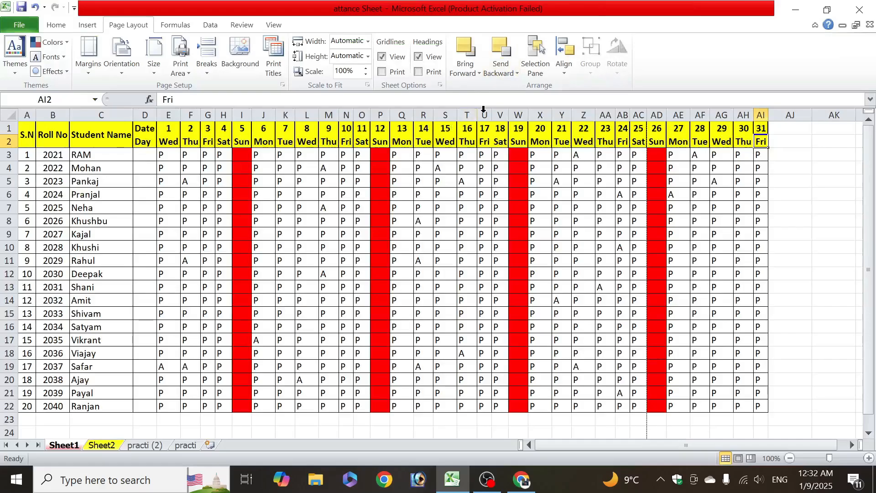
# Set the custom right margin to 0, check the page in the print preview, and return to the sheet.
pyautogui.click(88, 53)
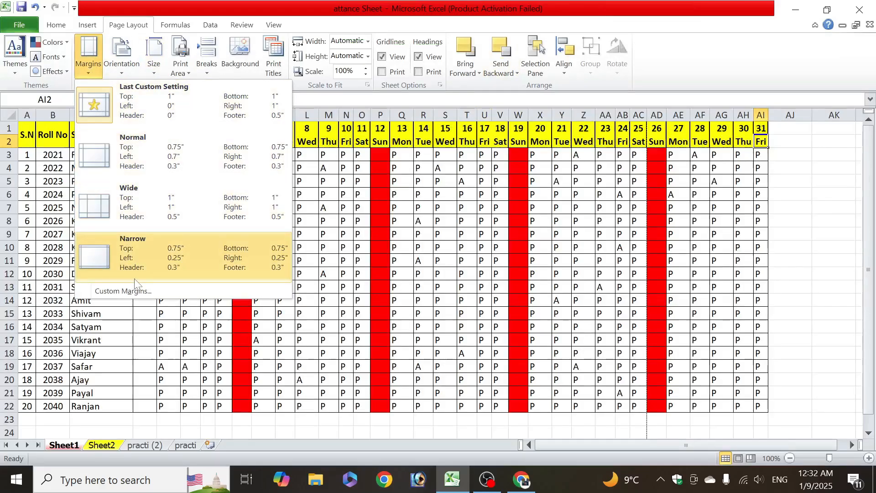
pyautogui.click(136, 291)
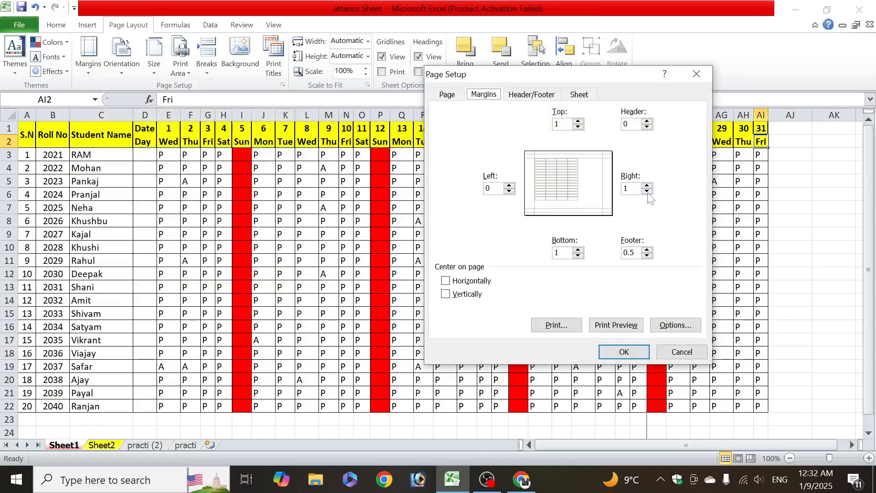
pyautogui.click(623, 351)
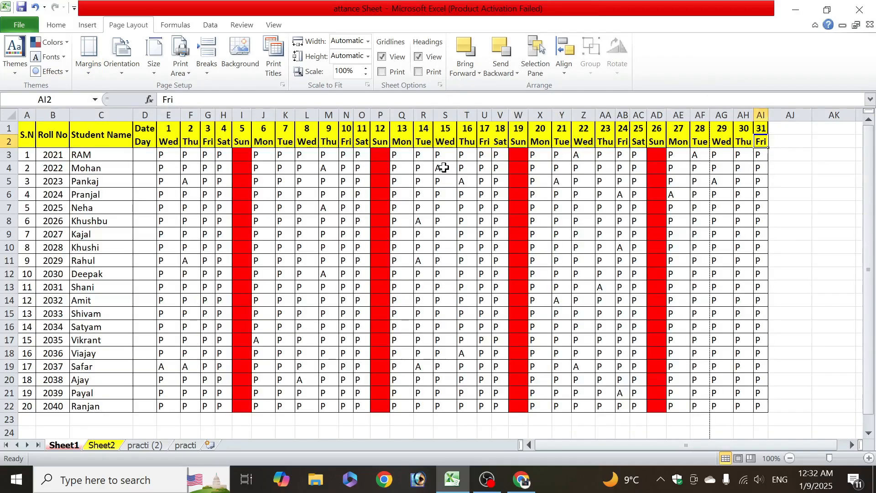
pyautogui.hotkey('ctrl', 'p')
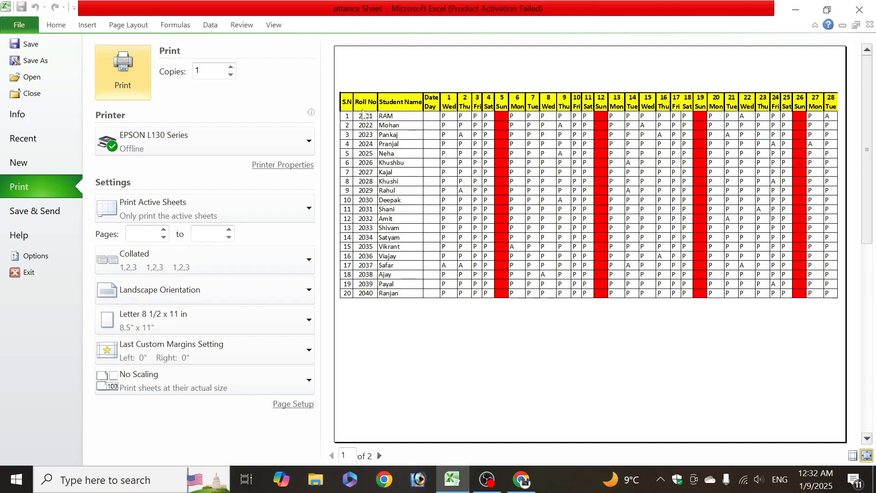
pyautogui.press('Escape')
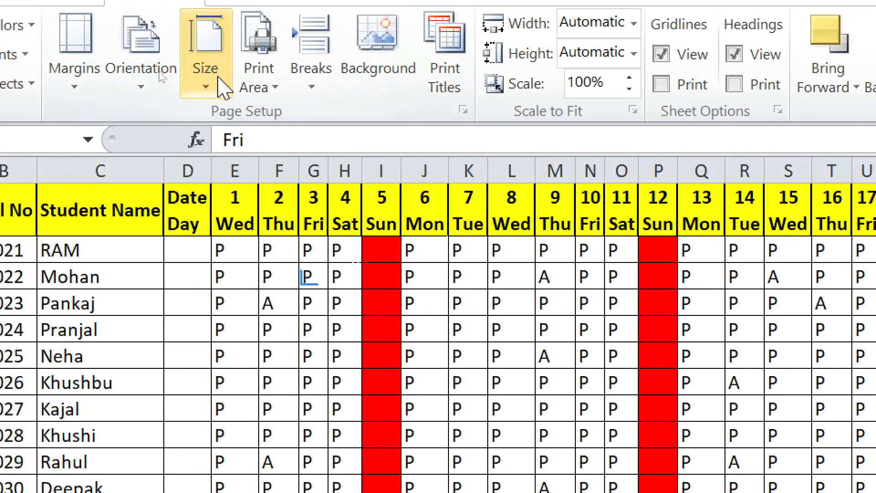
# Set the paper size to A4 210 x 297 mm and check the page in the print preview.
pyautogui.click(154, 68)
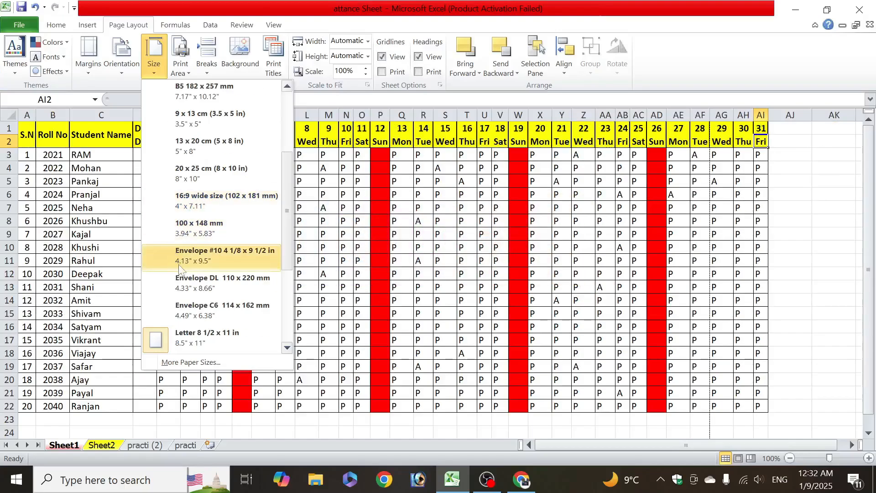
pyautogui.scroll(-2, 336, 358)
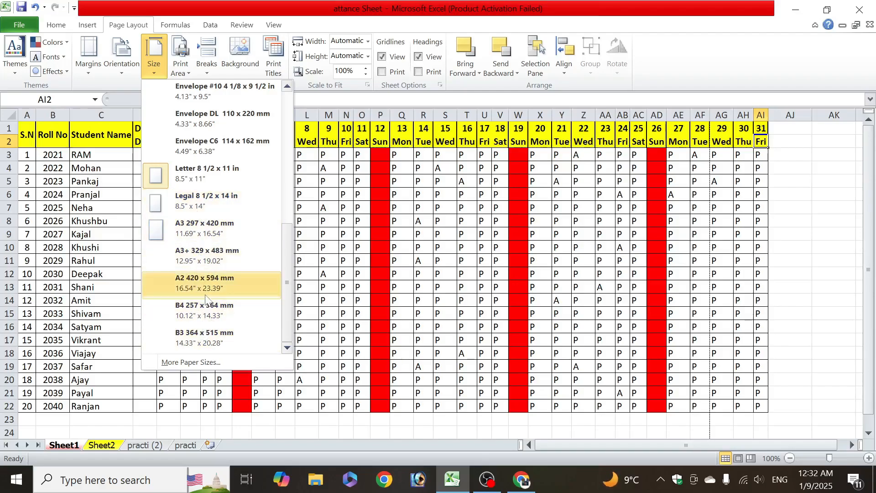
pyautogui.scroll(3, 227, 201)
pyautogui.scroll(2, 227, 200)
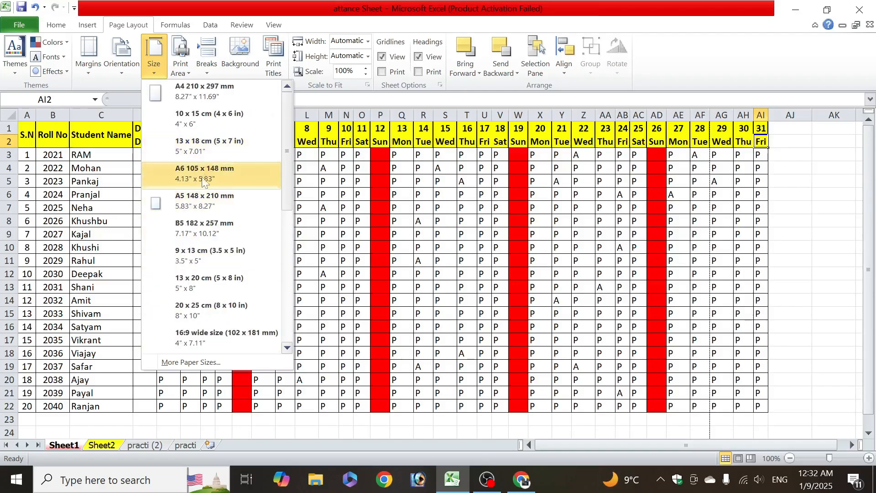
pyautogui.click(204, 128)
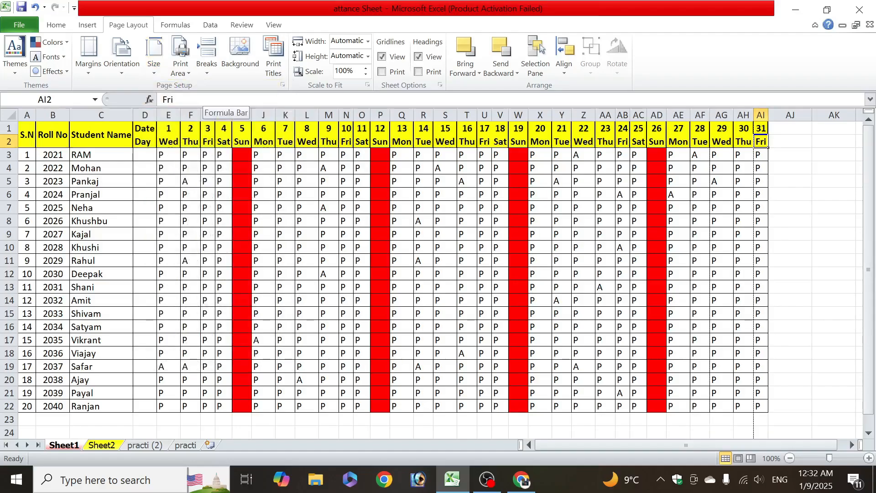
pyautogui.hotkey('ctrl', 'p')
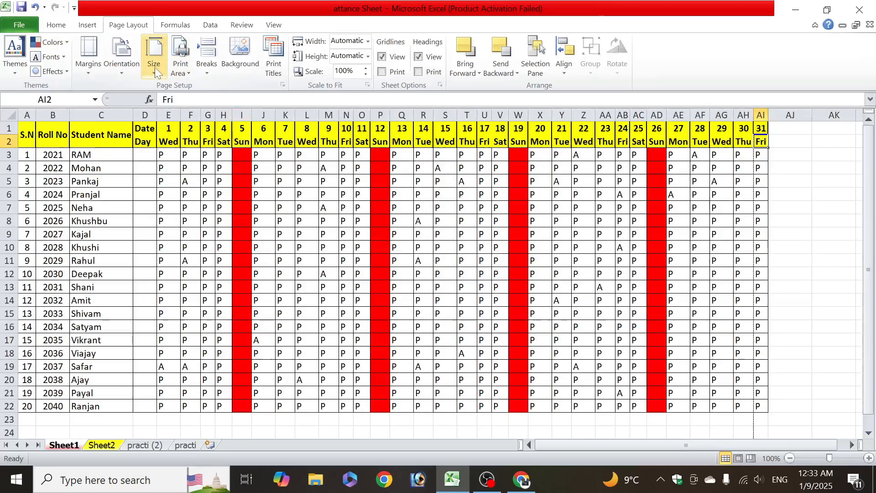
# Look at the additional paper size settings, cancel them, and review the paper size list while keeping A4.
pyautogui.click(155, 67)
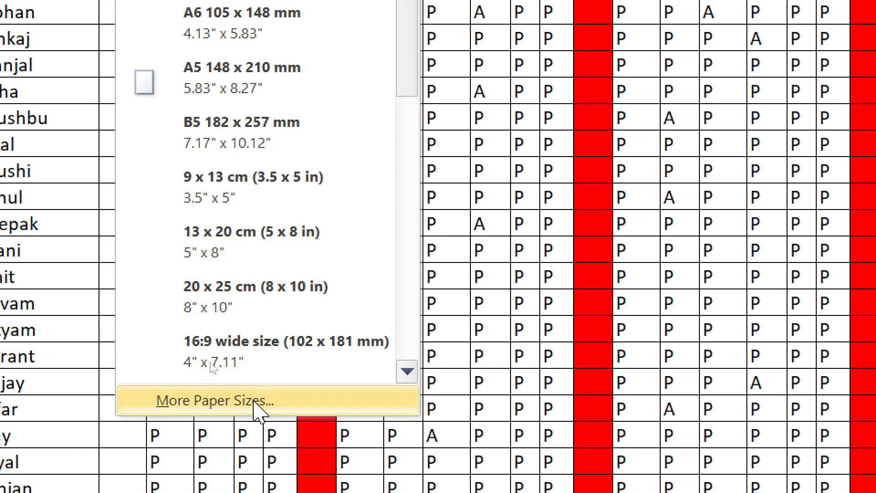
pyautogui.click(257, 404)
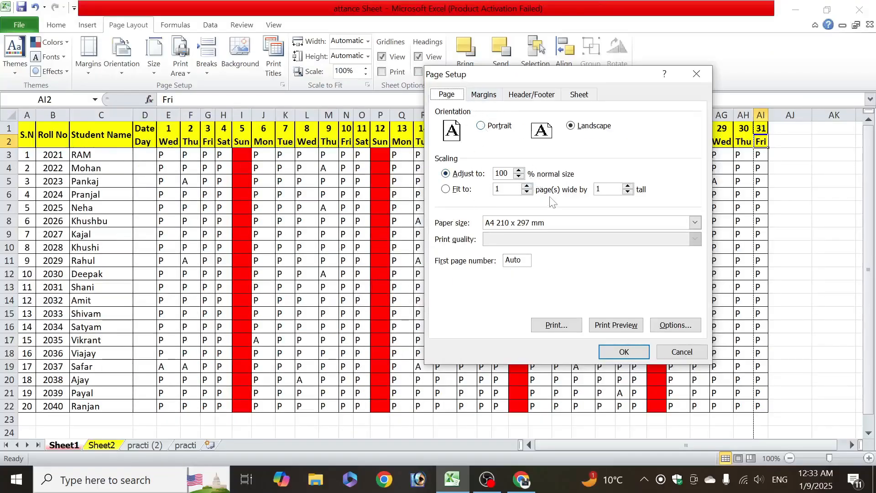
pyautogui.click(677, 353)
pyautogui.click(154, 57)
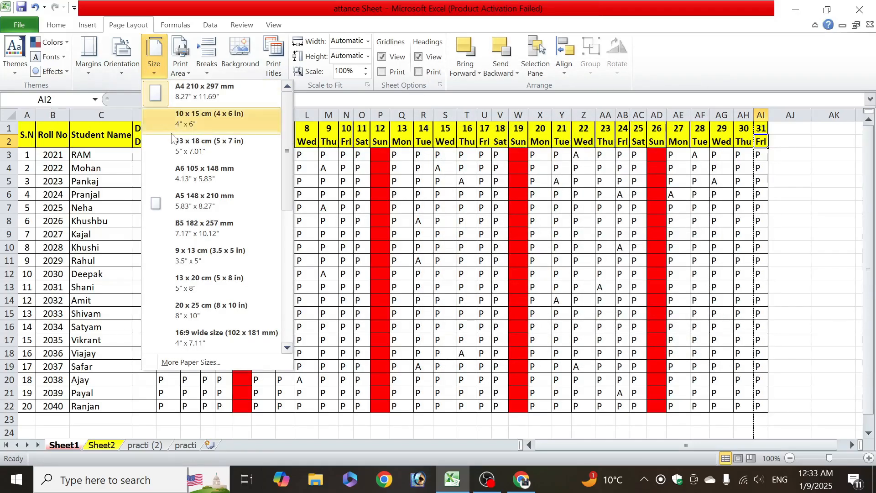
pyautogui.click(199, 206)
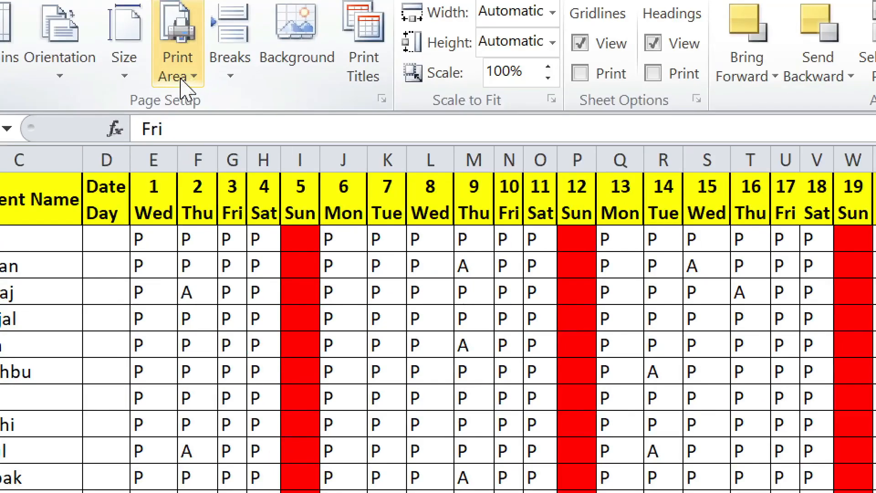
# Check the landscape A4 page in the print preview and return to the sheet.
pyautogui.click(227, 318)
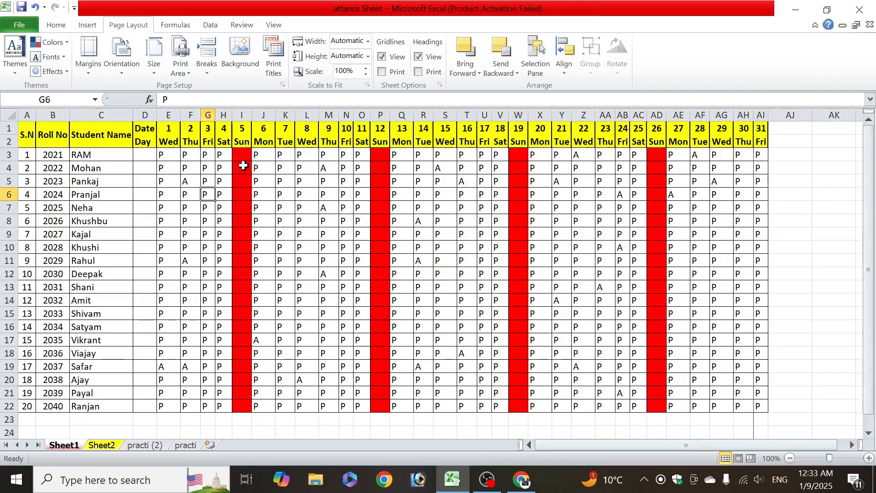
pyautogui.hotkey('ctrl', 'p')
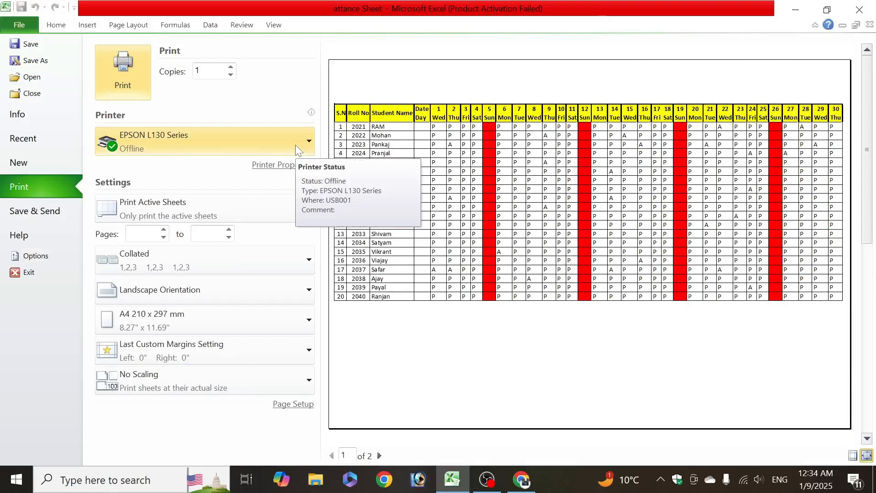
pyautogui.click(26, 28)
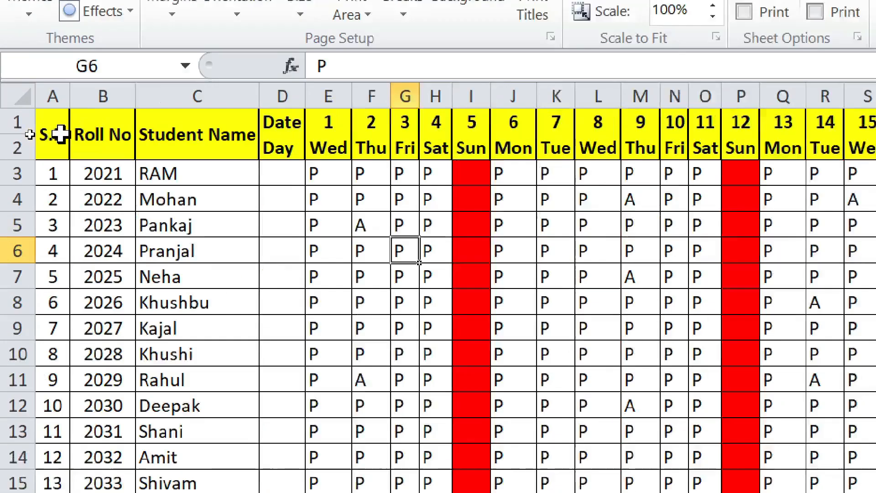
# Set the print area to the student rows in columns A through M, up to date 9, and deselect the range.
pyautogui.moveTo(30, 134); pyautogui.dragTo(328, 151)
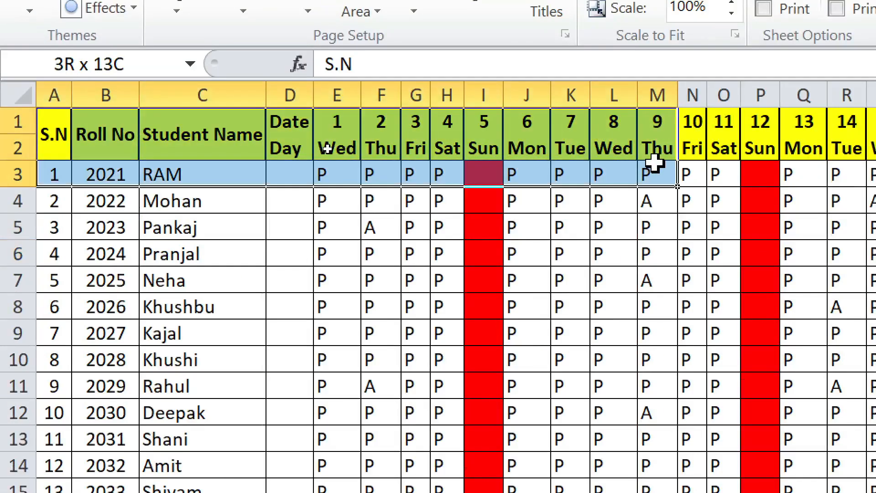
pyautogui.moveTo(656, 163); pyautogui.dragTo(661, 413)
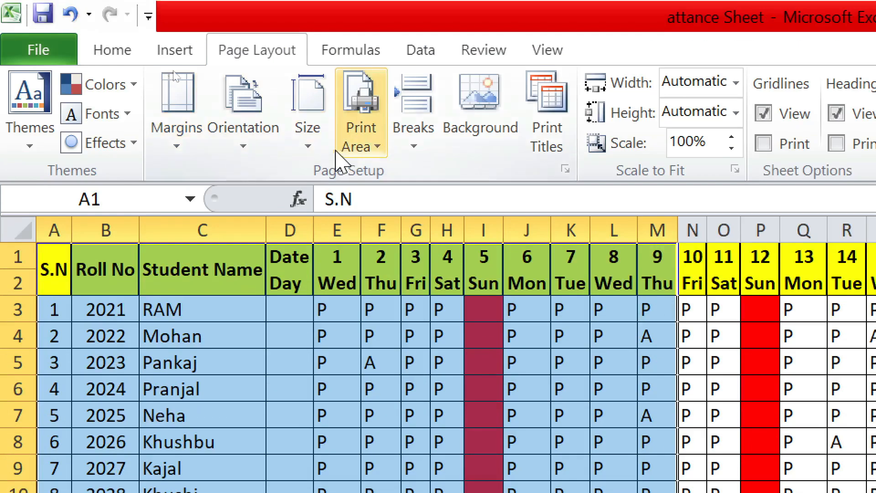
pyautogui.click(363, 158)
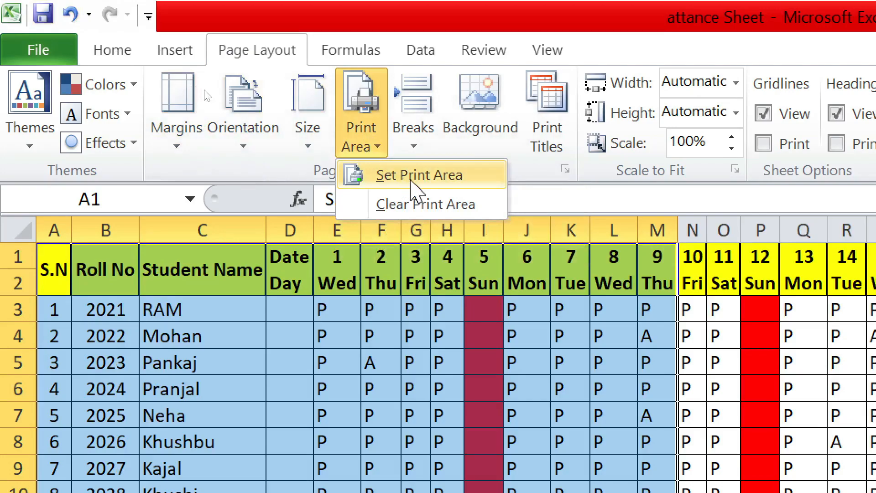
pyautogui.click(407, 180)
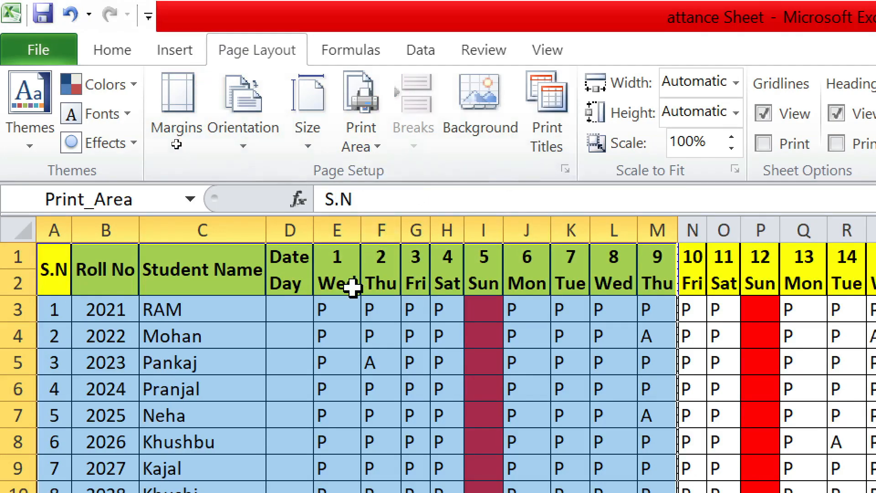
pyautogui.click(241, 360)
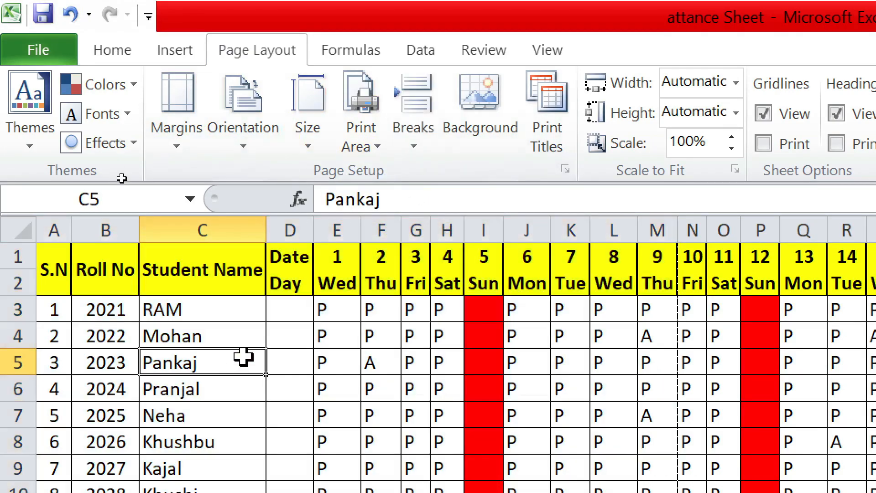
# Check the print area in the print preview, switch the page orientation to Portrait, and preview the sheet again.
pyautogui.hotkey('ctrl', 'p')
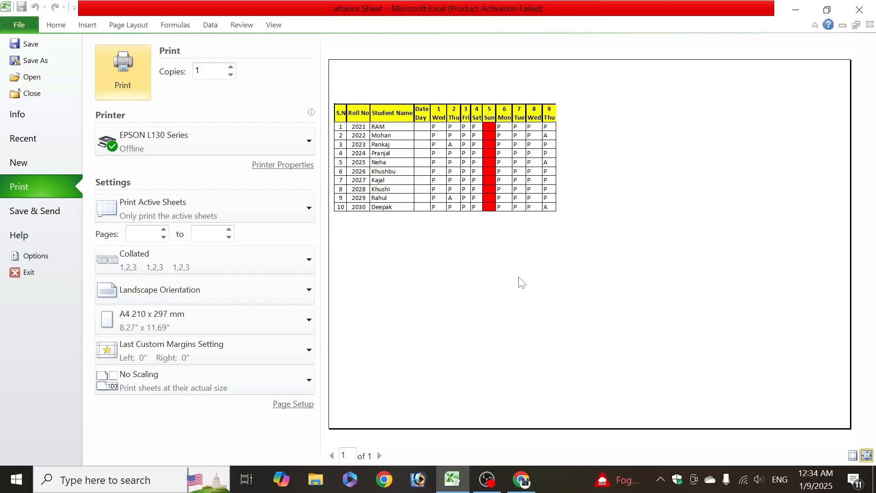
pyautogui.click(31, 27)
pyautogui.click(136, 67)
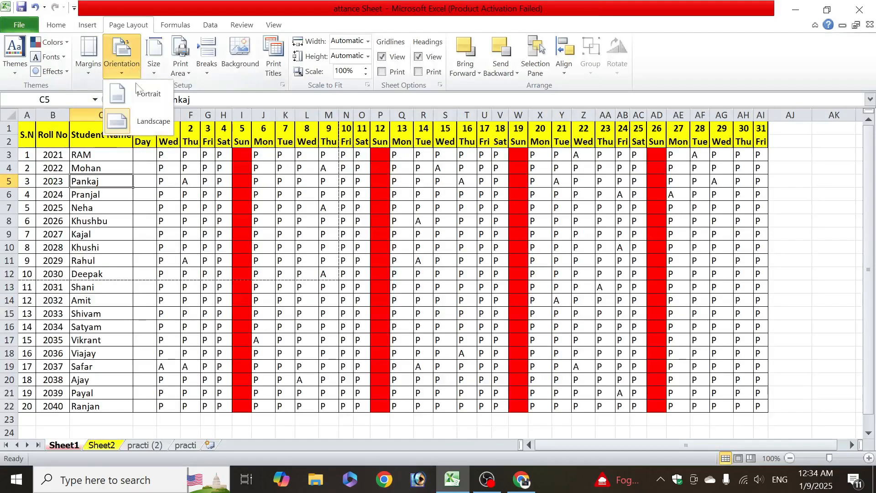
pyautogui.click(137, 89)
pyautogui.hotkey('ctrl', 'p')
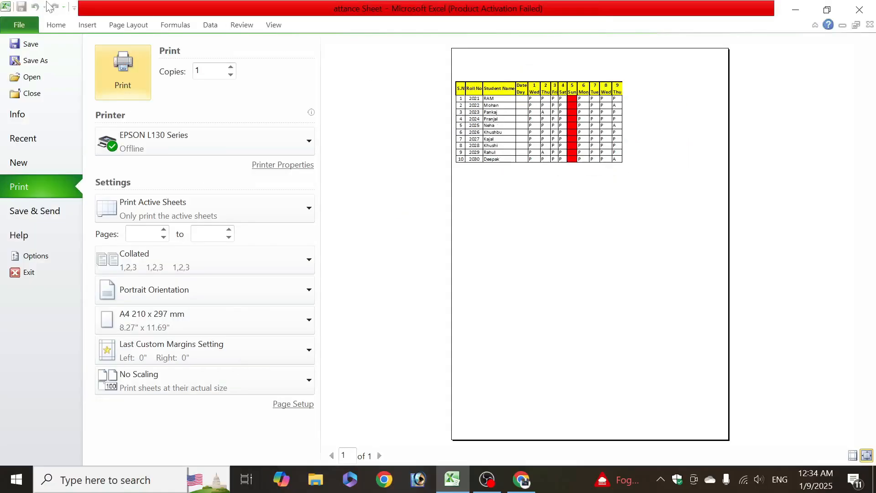
pyautogui.click(30, 22)
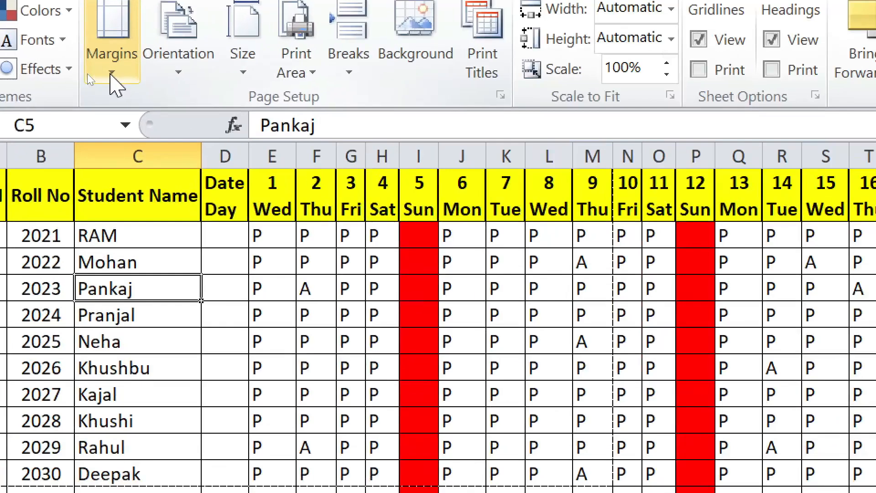
# Set custom left and right margins of 2 inches each and check the result in the print preview.
pyautogui.click(88, 76)
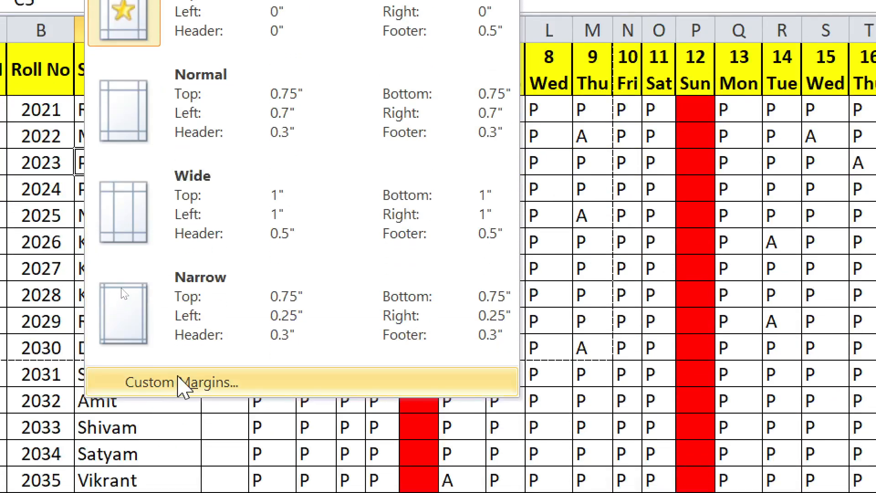
pyautogui.click(180, 381)
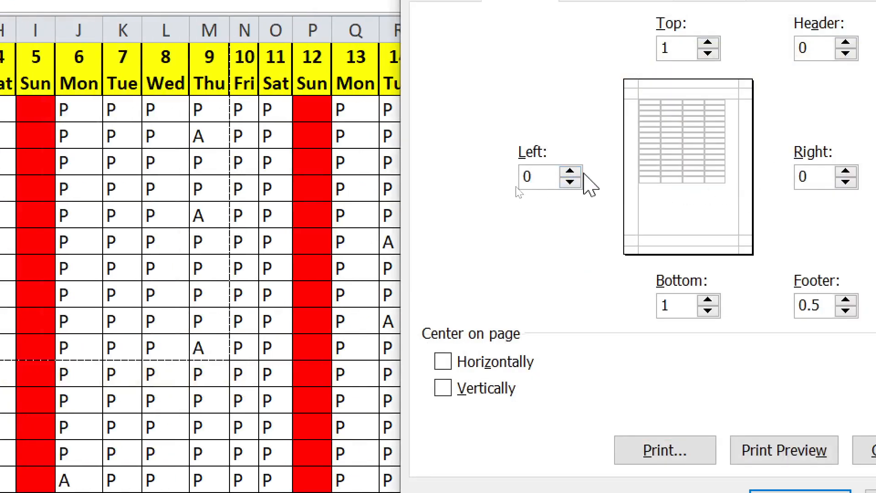
pyautogui.click(569, 172)
pyautogui.click(569, 172)
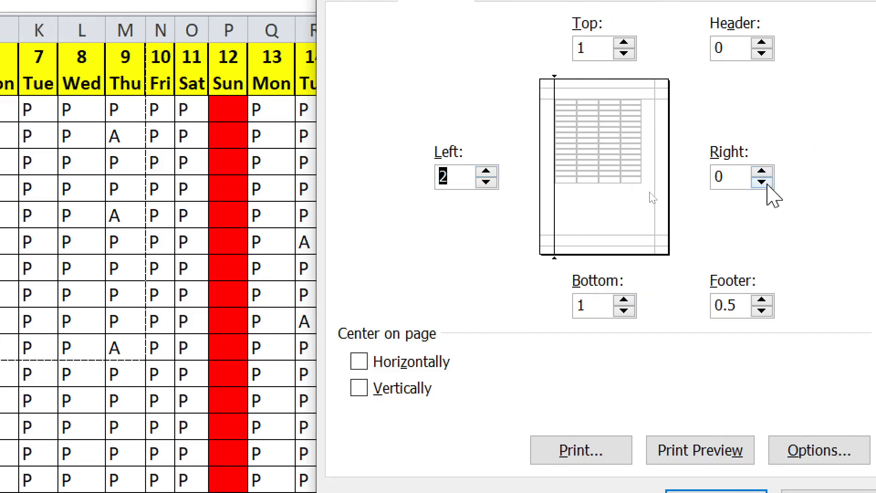
pyautogui.click(767, 182)
pyautogui.click(765, 172)
pyautogui.click(762, 181)
pyautogui.click(762, 182)
pyautogui.click(762, 173)
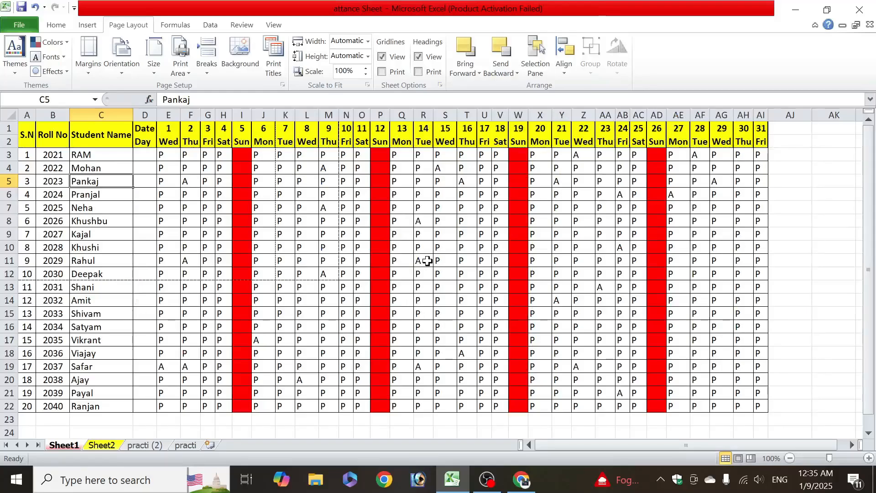
pyautogui.hotkey('ctrl', 'p')
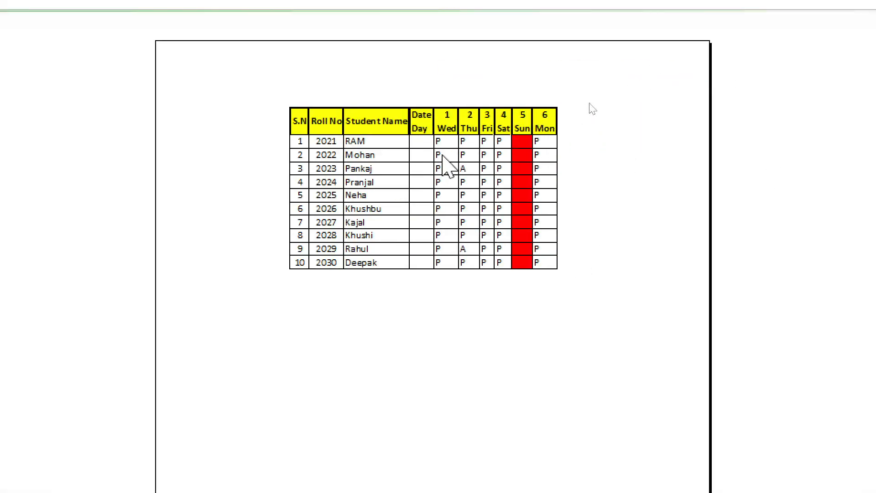
pyautogui.press('Escape')
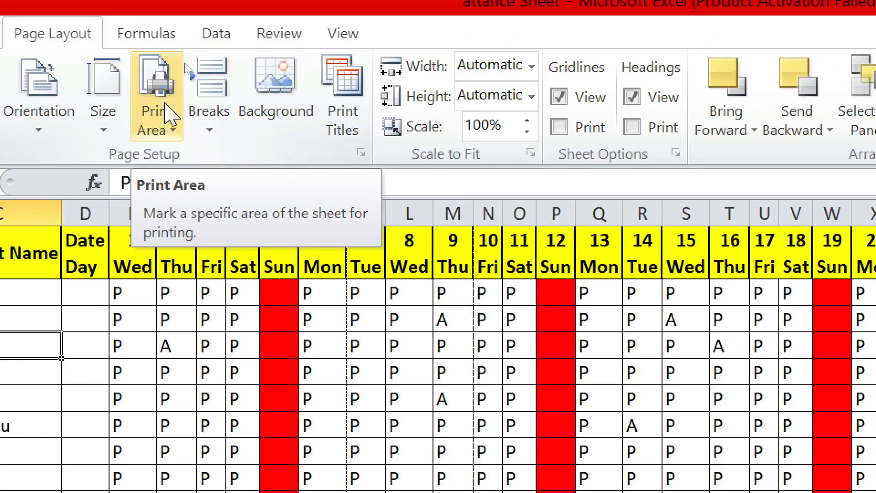
# Set the print area to Q3:V11, the marks for dates 13 to 18, and check it in the print preview.
pyautogui.click(163, 69)
pyautogui.click(536, 375)
pyautogui.moveTo(593, 293); pyautogui.dragTo(740, 477)
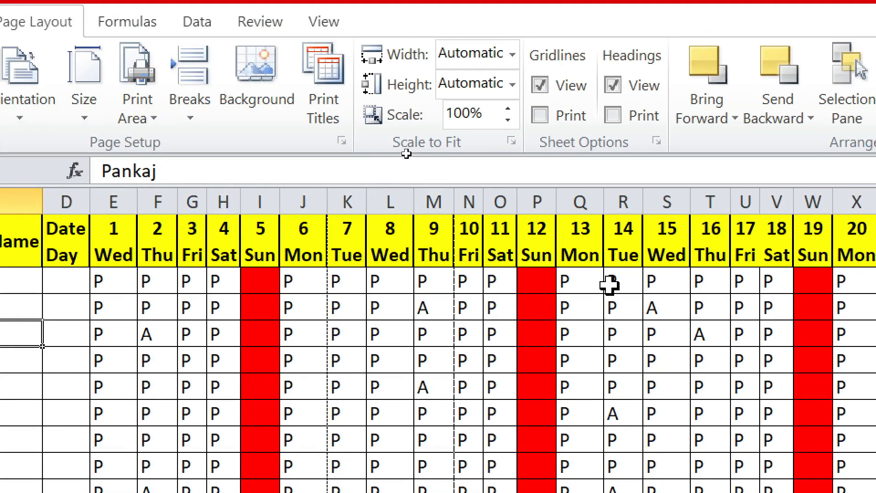
pyautogui.moveTo(720, 428); pyautogui.dragTo(776, 429)
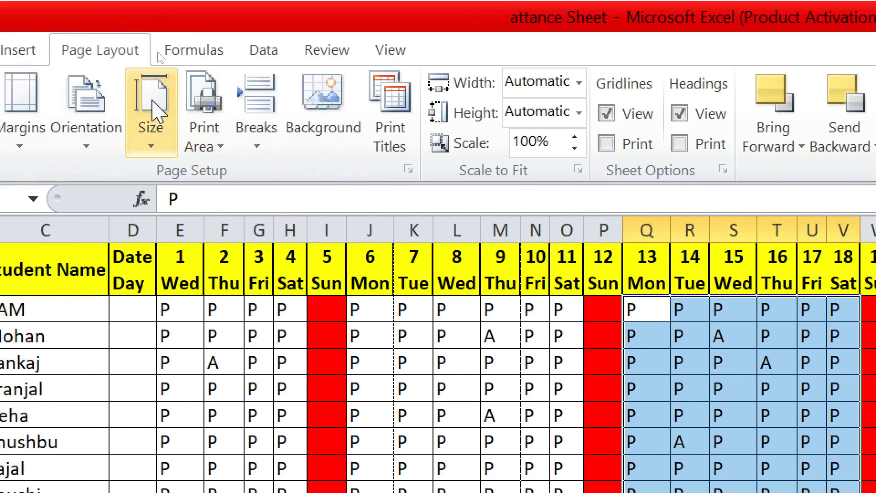
pyautogui.click(135, 81)
pyautogui.click(230, 175)
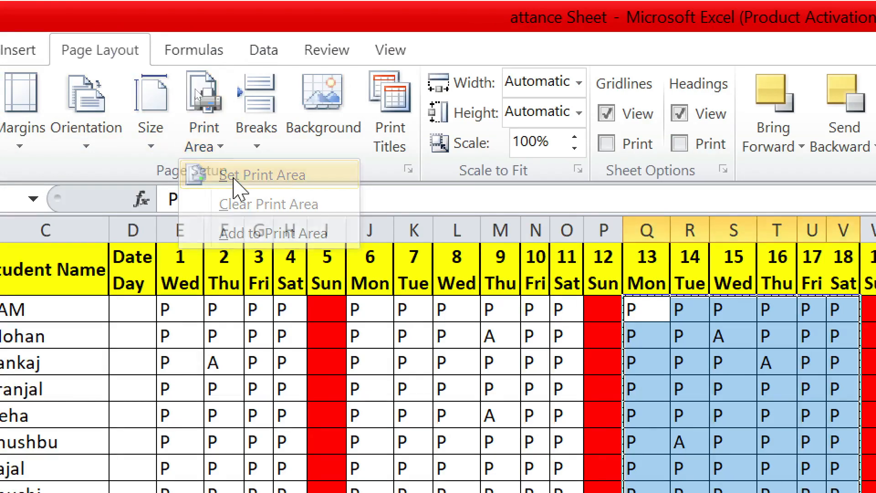
pyautogui.click(561, 413)
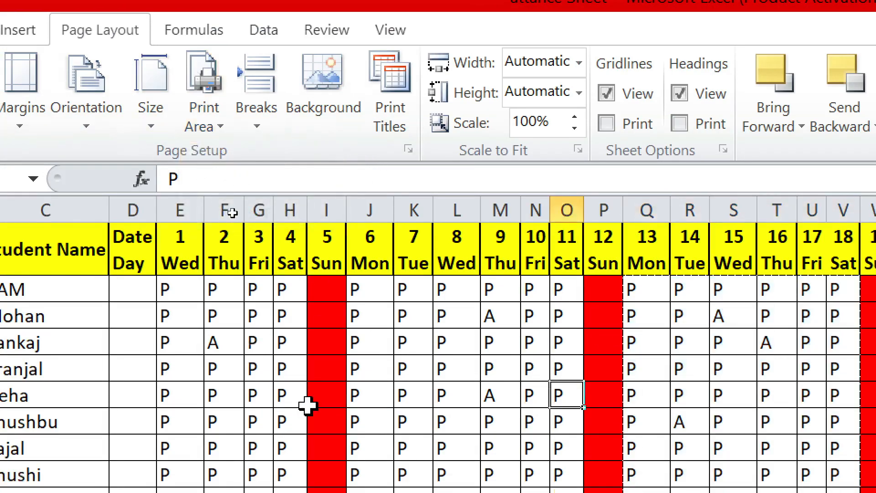
pyautogui.hotkey('ctrl', 'p')
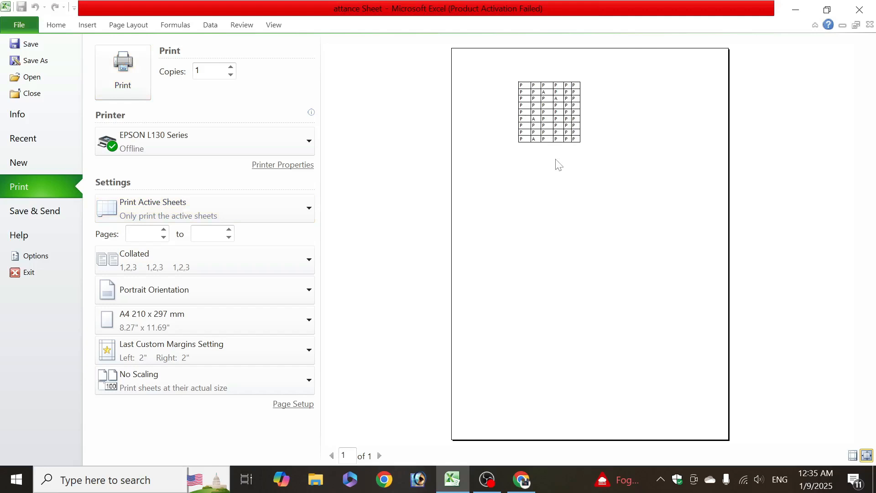
pyautogui.click(19, 25)
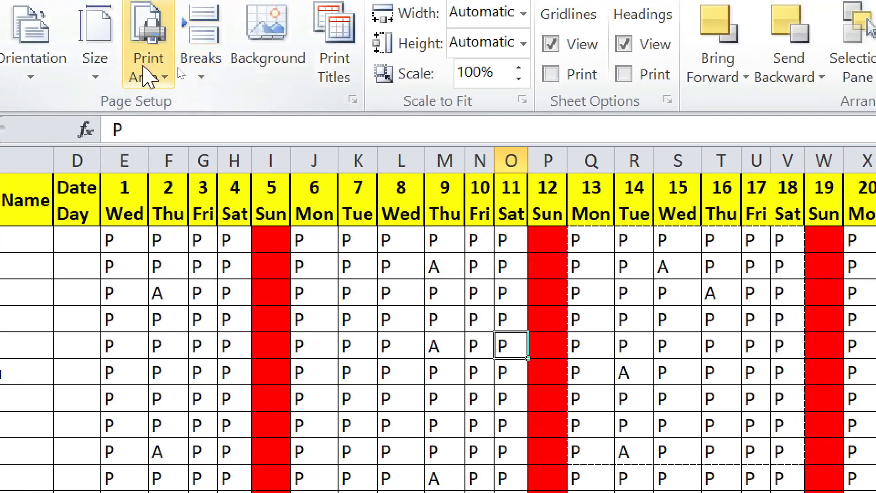
# Clear the print area and check in the print preview how the full attendance sheet prints.
pyautogui.click(179, 71)
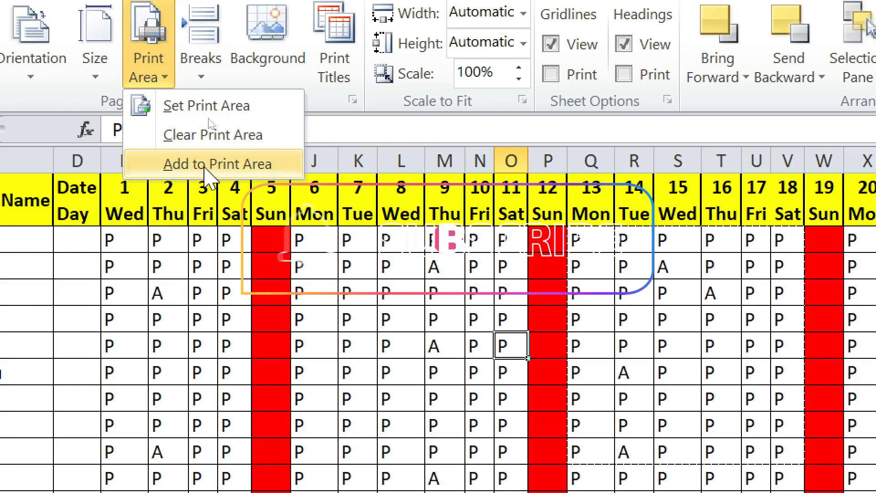
pyautogui.click(228, 136)
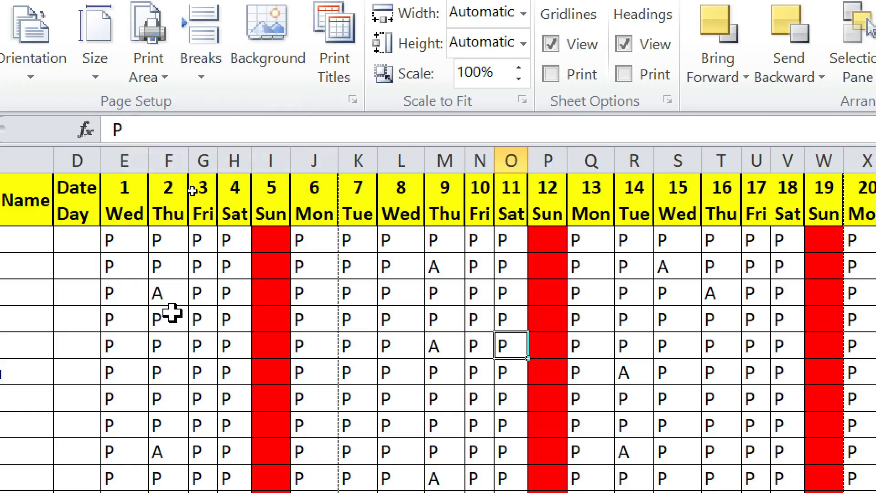
pyautogui.hotkey('ctrl', 'p')
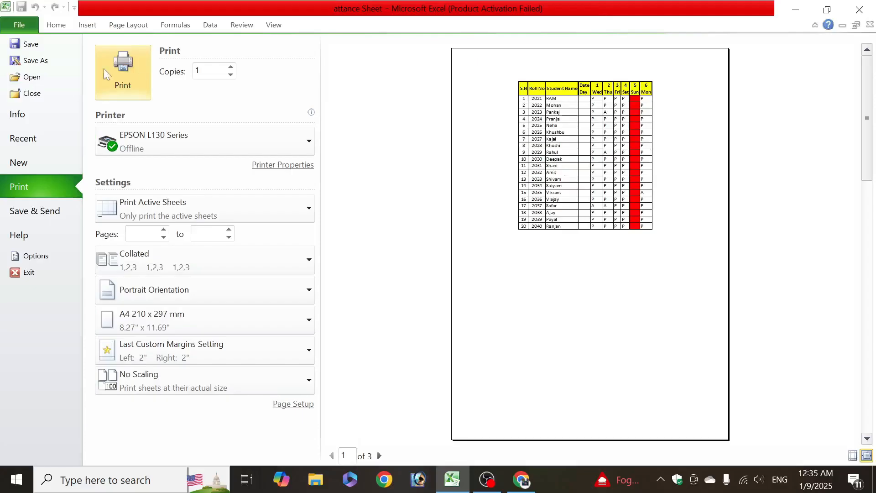
pyautogui.click(24, 25)
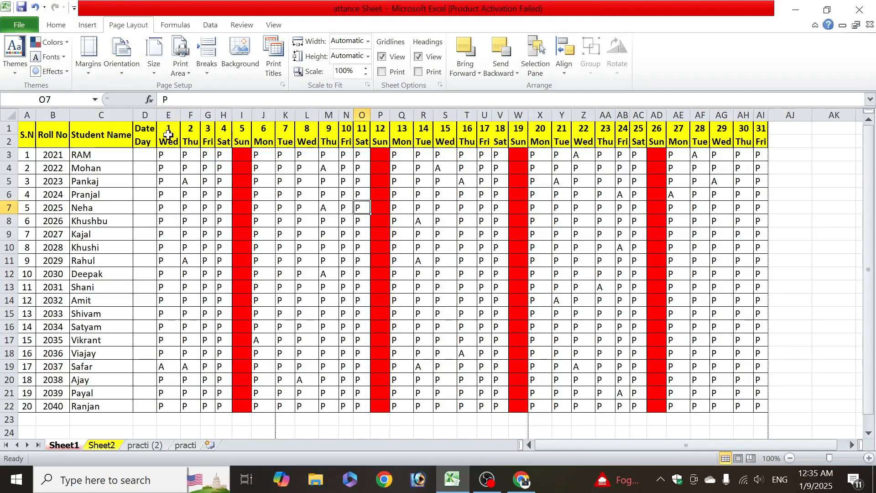
pyautogui.click(180, 66)
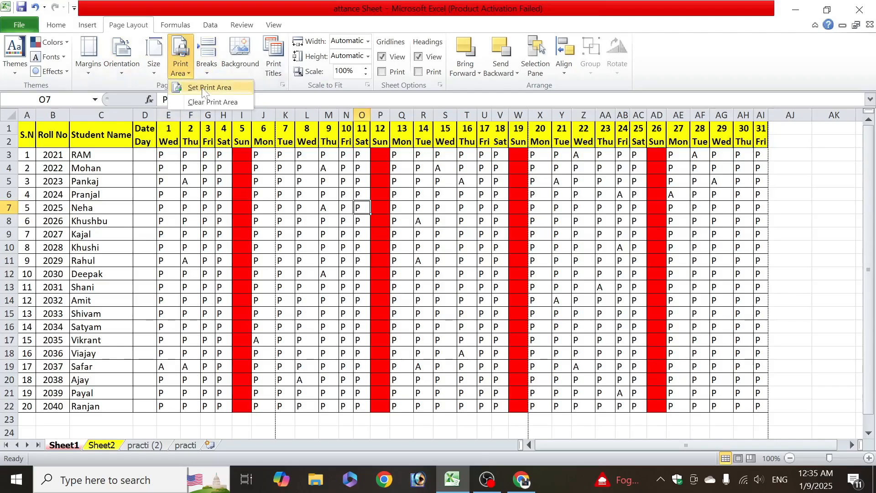
pyautogui.click(209, 99)
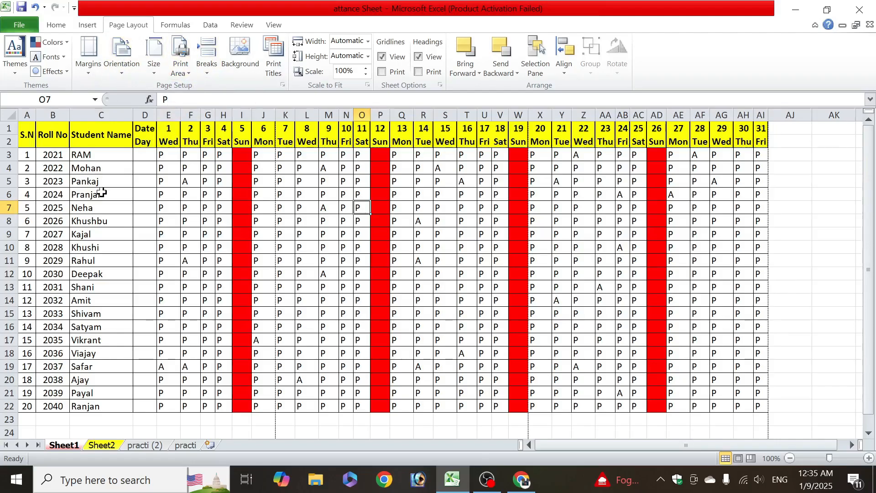
pyautogui.hotkey('ctrl', 'p')
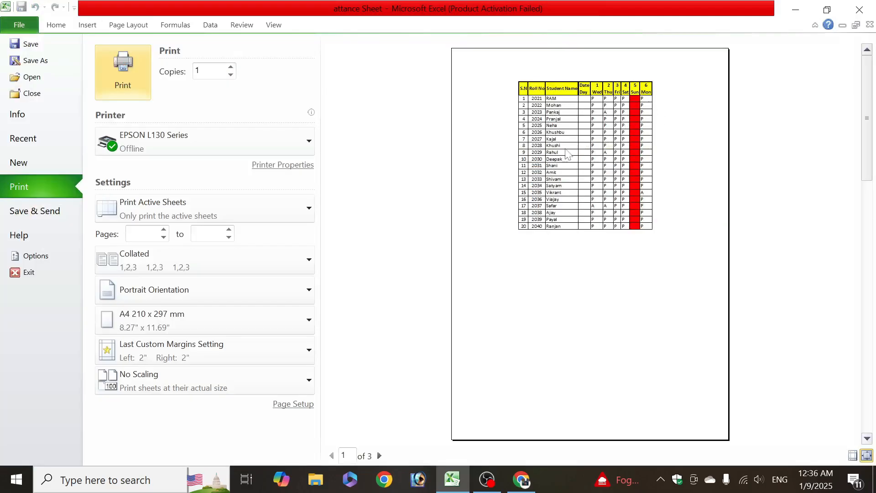
pyautogui.click(24, 19)
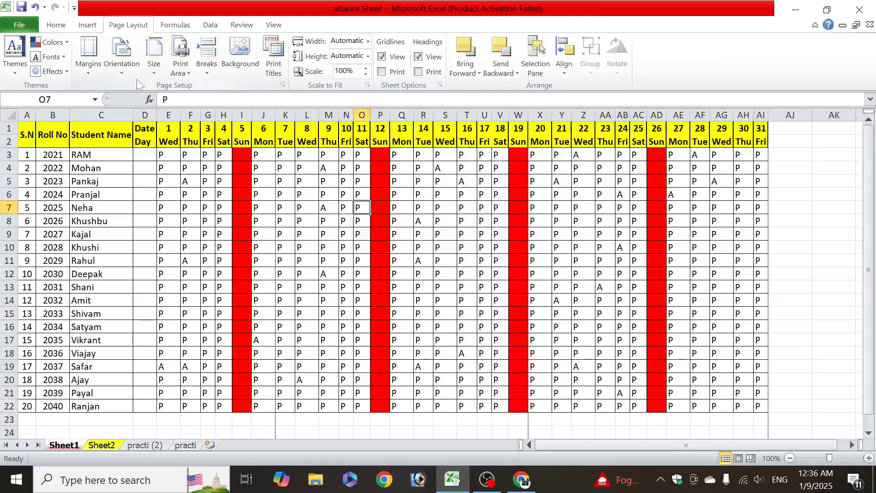
# Change the page orientation to Landscape, check it in the print preview, and return to the sheet.
pyautogui.click(120, 74)
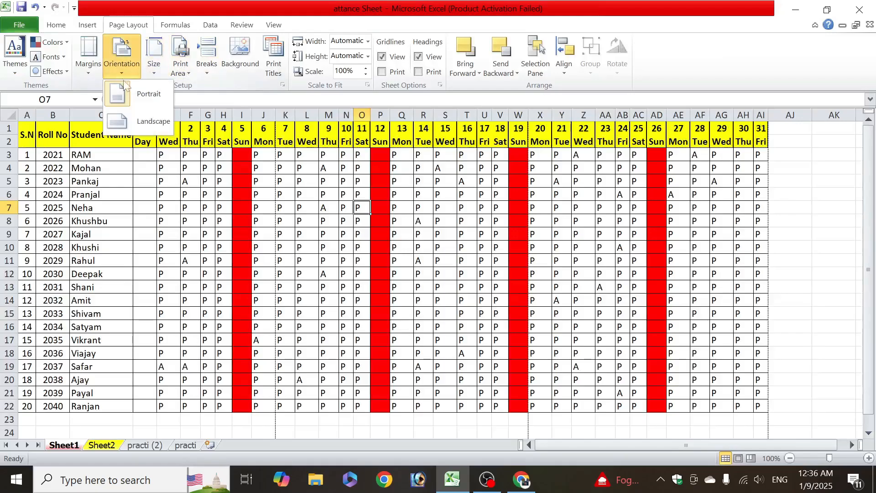
pyautogui.click(147, 119)
pyautogui.hotkey('ctrl', 'p')
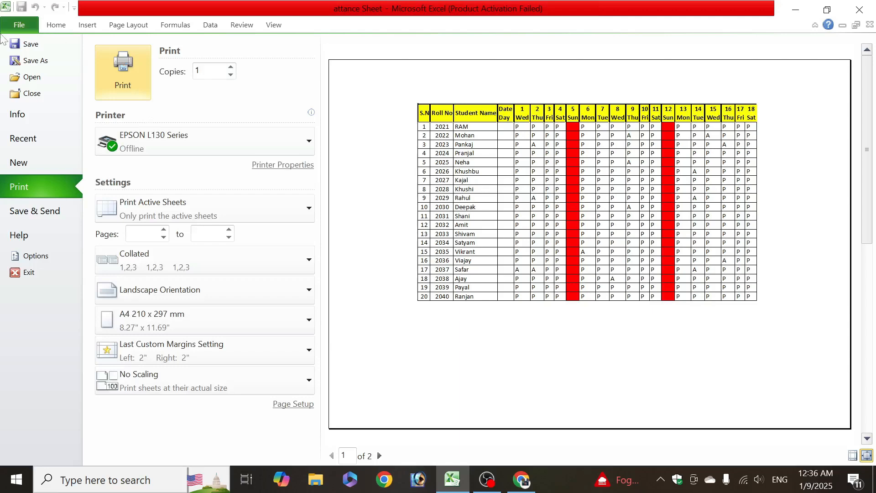
pyautogui.click(24, 26)
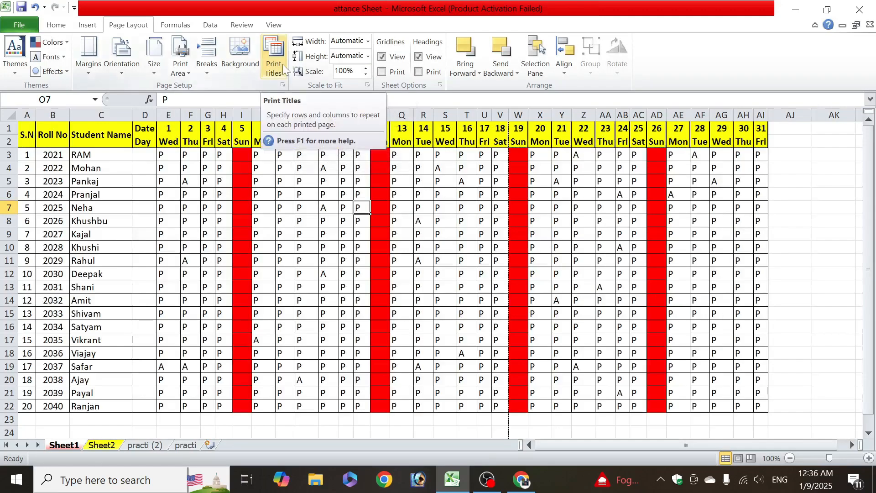
# Set the print area to B1:H11, from Roll No through date 4 for the first nine students, and deselect the range.
pyautogui.click(53, 152)
pyautogui.moveTo(54, 134); pyautogui.dragTo(218, 258)
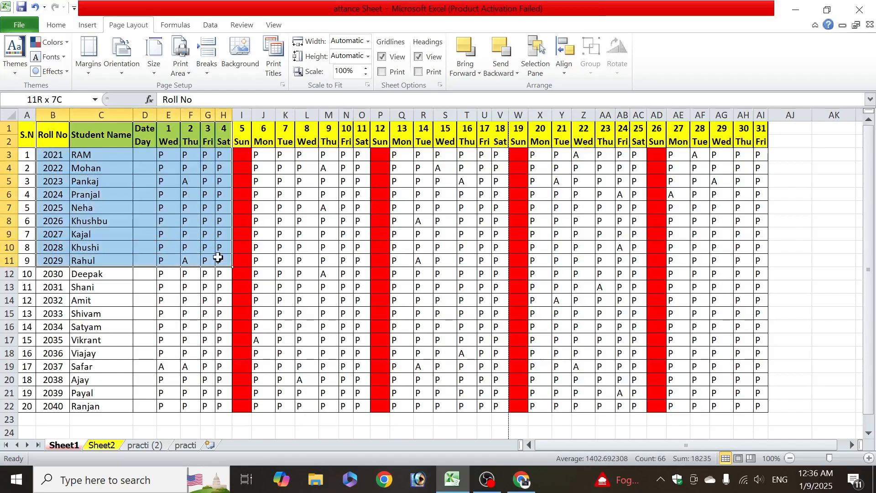
pyautogui.click(185, 73)
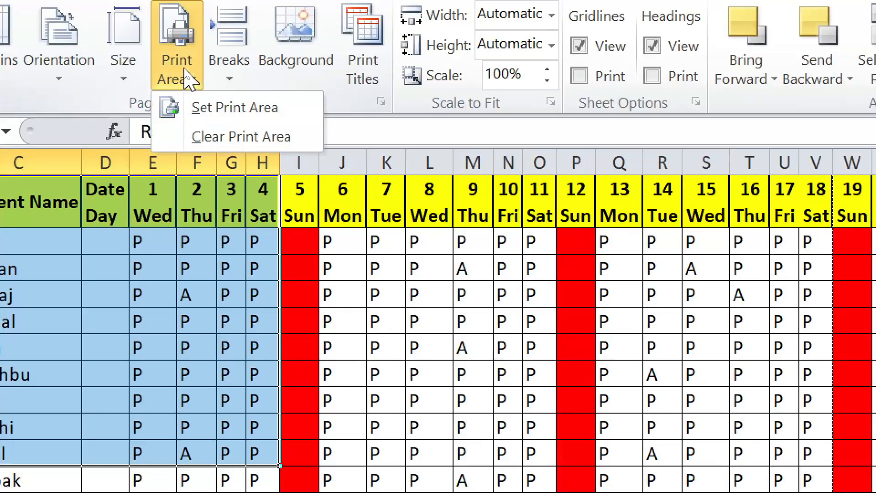
pyautogui.click(197, 89)
pyautogui.click(329, 208)
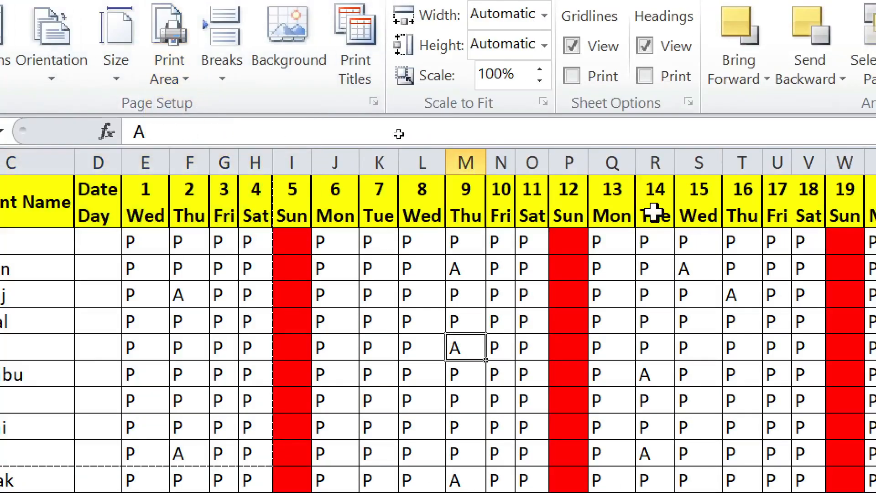
# Add Q1:V10, the columns for dates 13 to 18, to the print area and view both pages in the print preview.
pyautogui.moveTo(597, 190); pyautogui.dragTo(802, 416)
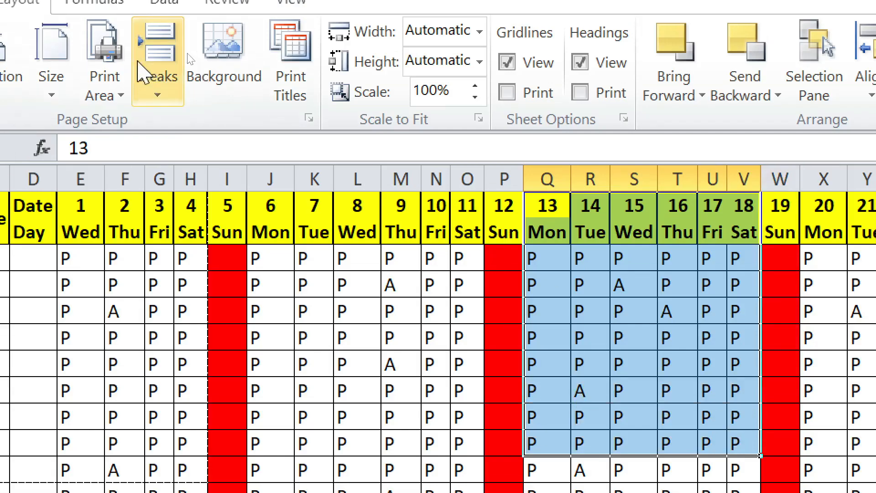
pyautogui.click(107, 78)
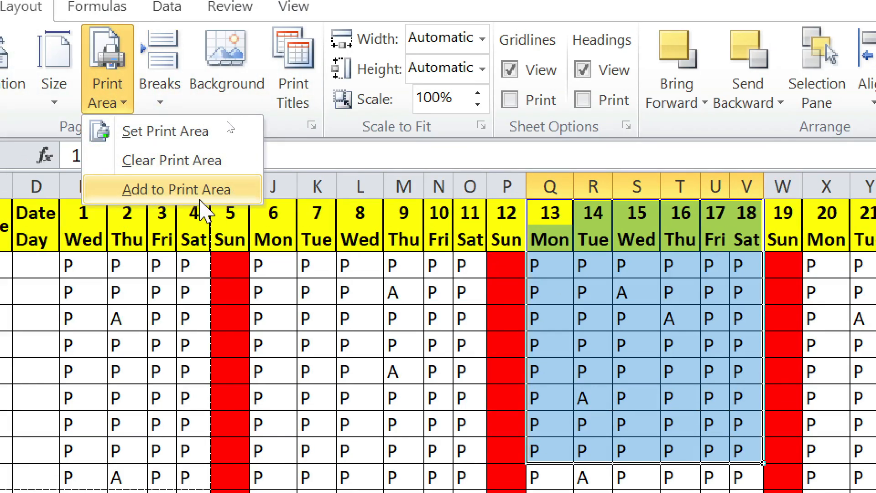
pyautogui.click(198, 194)
pyautogui.click(356, 314)
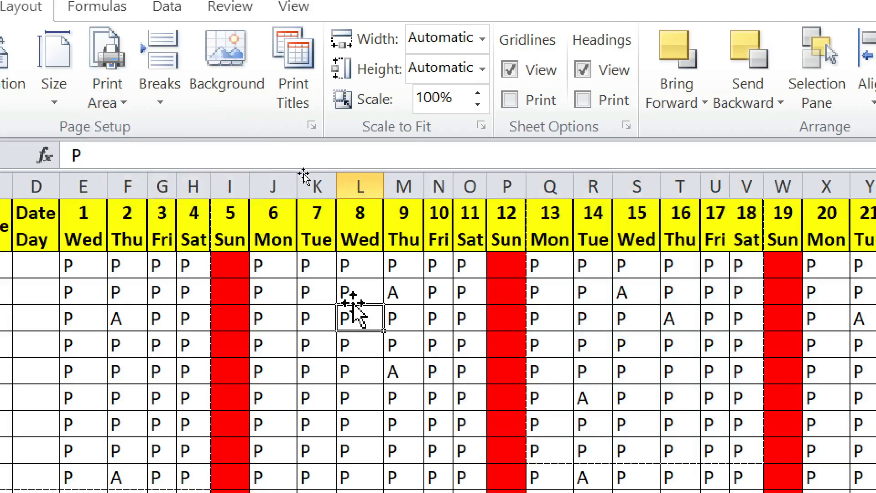
pyautogui.hotkey('ctrl', 'p')
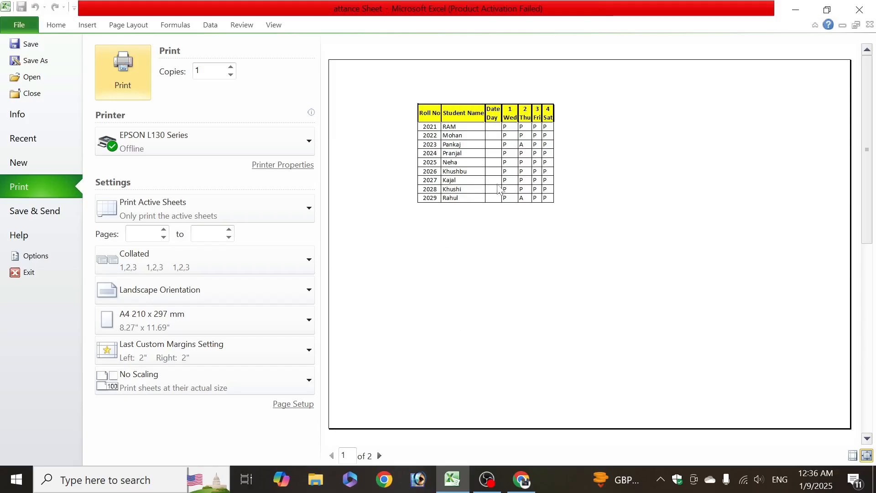
pyautogui.click(380, 456)
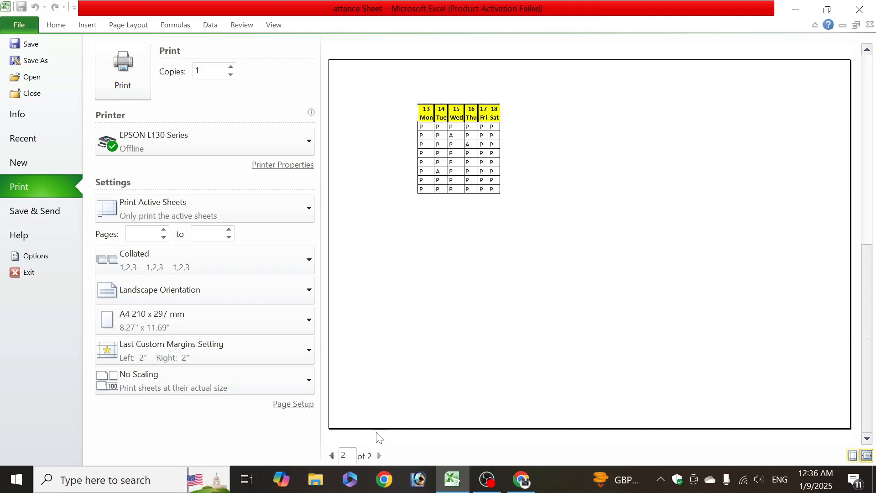
# Return to the sheet and highlight the date 6 to 11 and date 20 to 28 blocks as example print ranges.
pyautogui.click(19, 25)
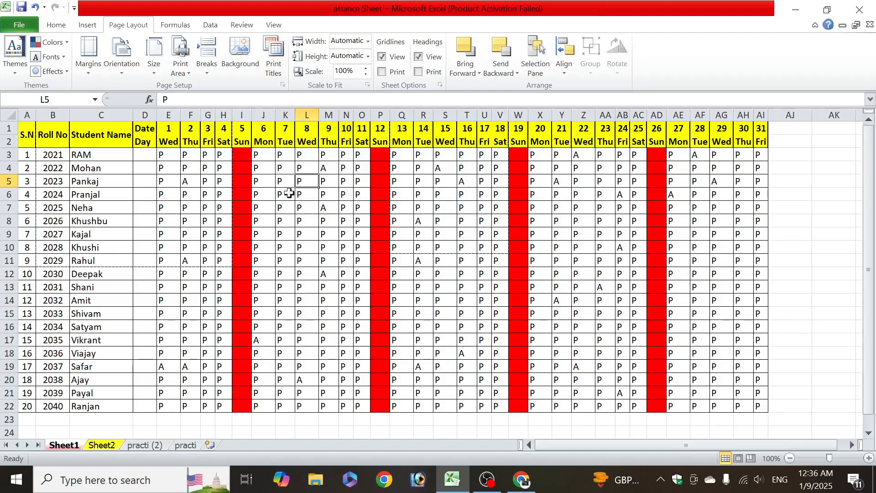
pyautogui.moveTo(33, 132); pyautogui.dragTo(122, 394)
pyautogui.moveTo(263, 130); pyautogui.dragTo(363, 433)
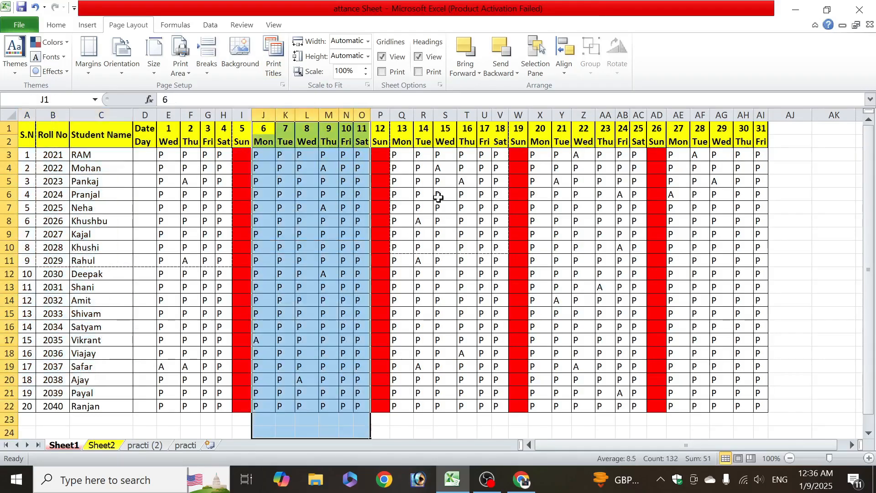
pyautogui.click(445, 190)
pyautogui.moveTo(542, 139); pyautogui.dragTo(705, 354)
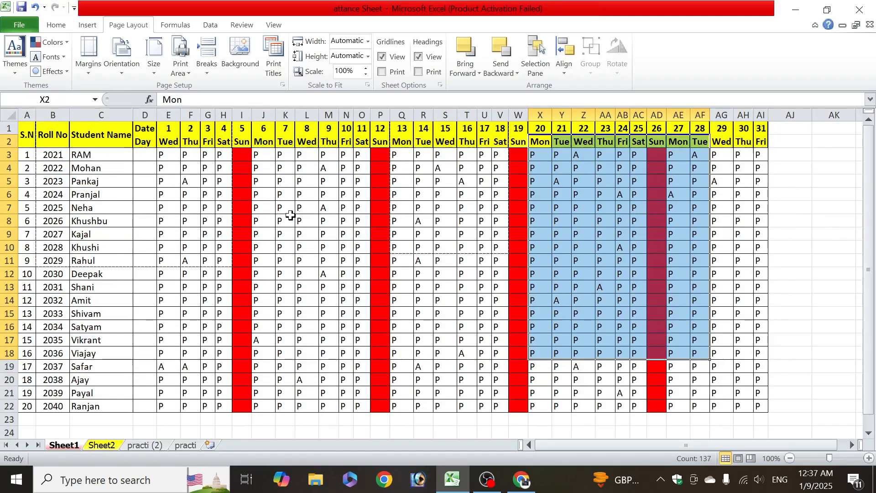
pyautogui.click(302, 273)
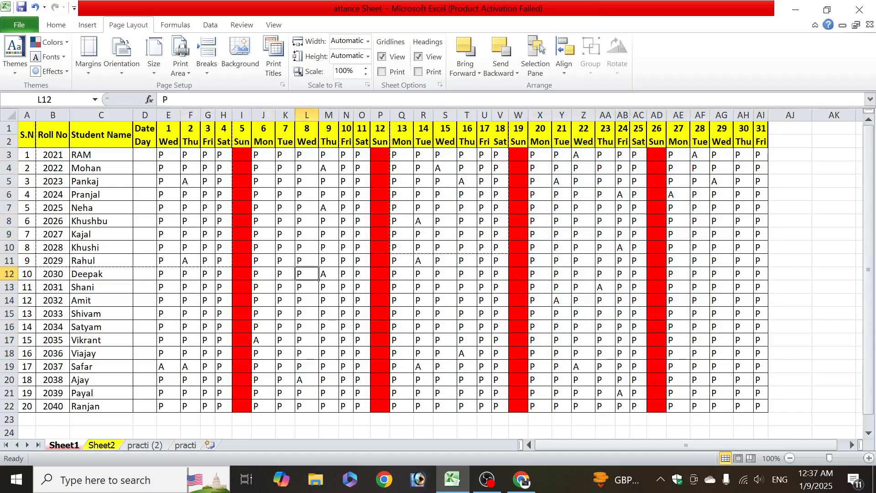
# Clear the print area of the attendance sheet.
pyautogui.click(180, 64)
pyautogui.click(203, 99)
pyautogui.click(189, 72)
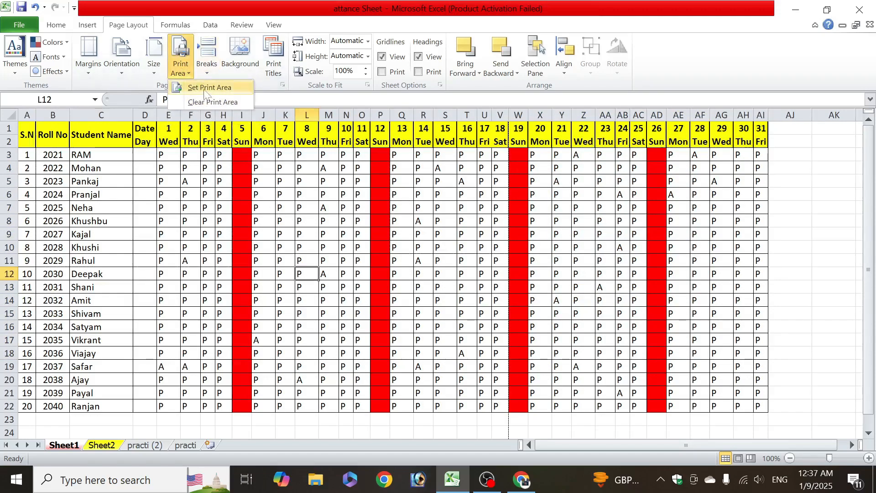
pyautogui.click(213, 100)
pyautogui.click(181, 69)
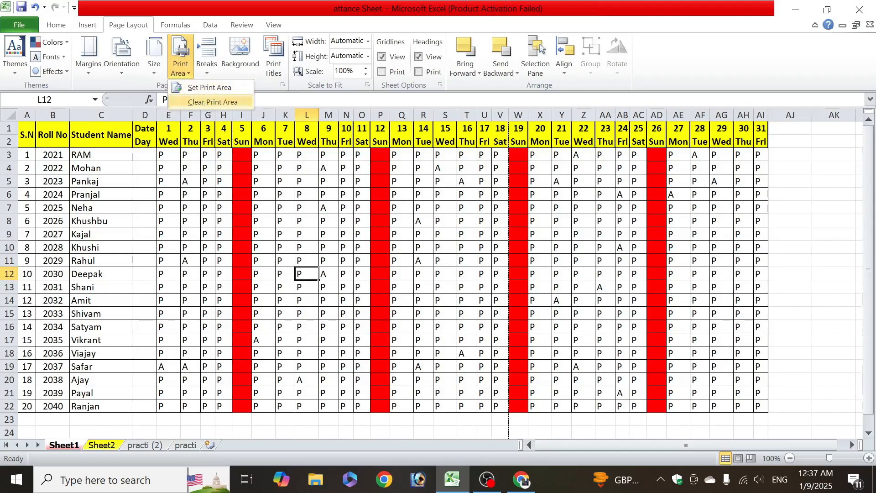
pyautogui.click(200, 168)
pyautogui.click(201, 168)
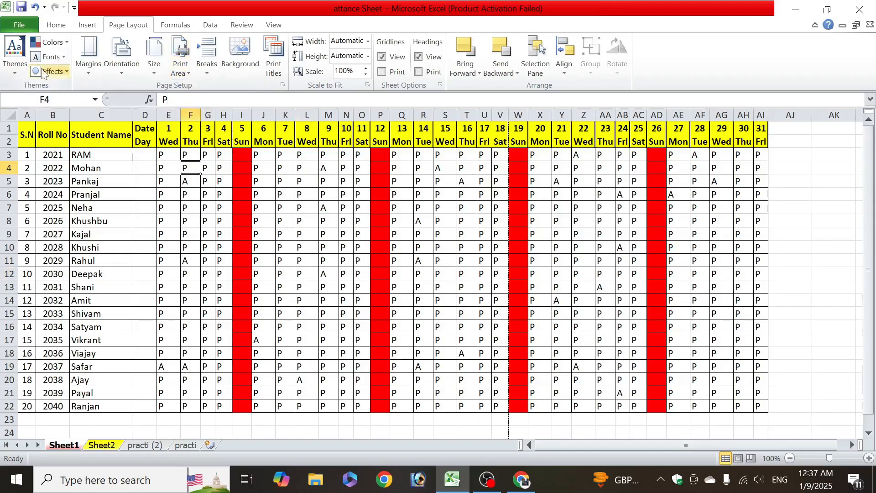
# View both pages of the full attendance sheet in the print preview and return to the sheet.
pyautogui.hotkey('ctrl', 'p')
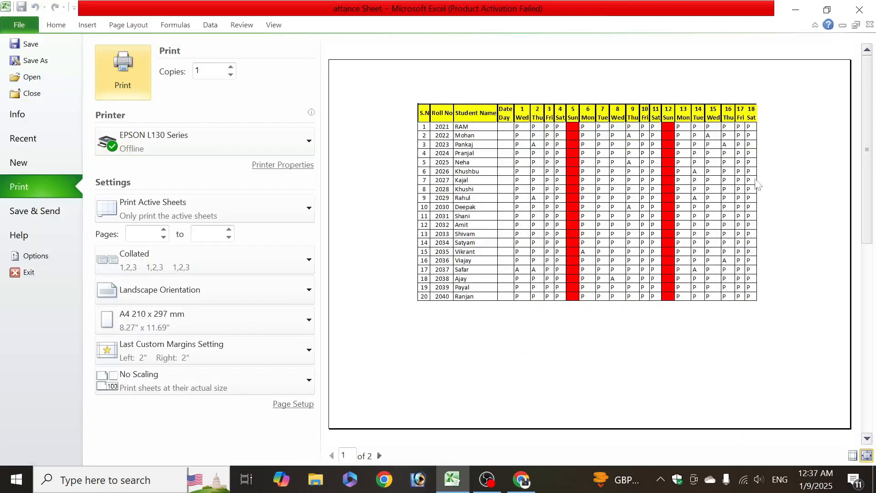
pyautogui.click(380, 455)
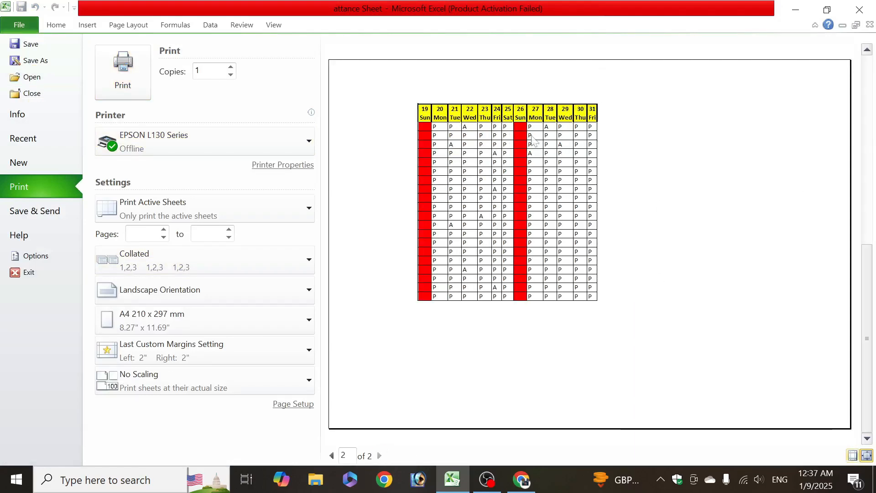
pyautogui.press('Escape')
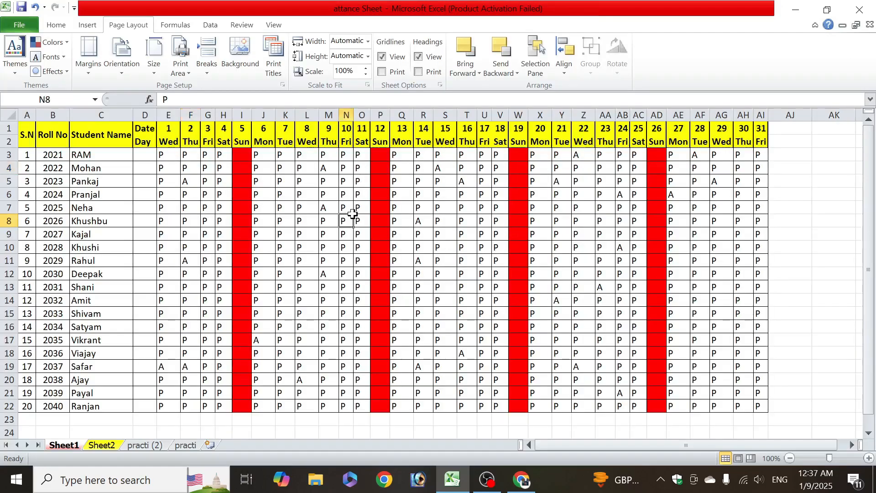
# Insert a page break at cell L15, splitting the sheet before date 8 and before row 15.
pyautogui.click(307, 316)
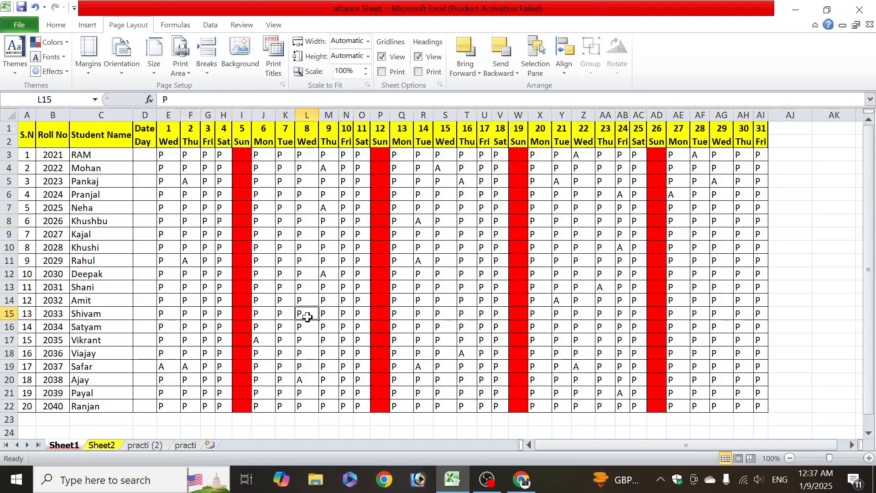
pyautogui.click(208, 67)
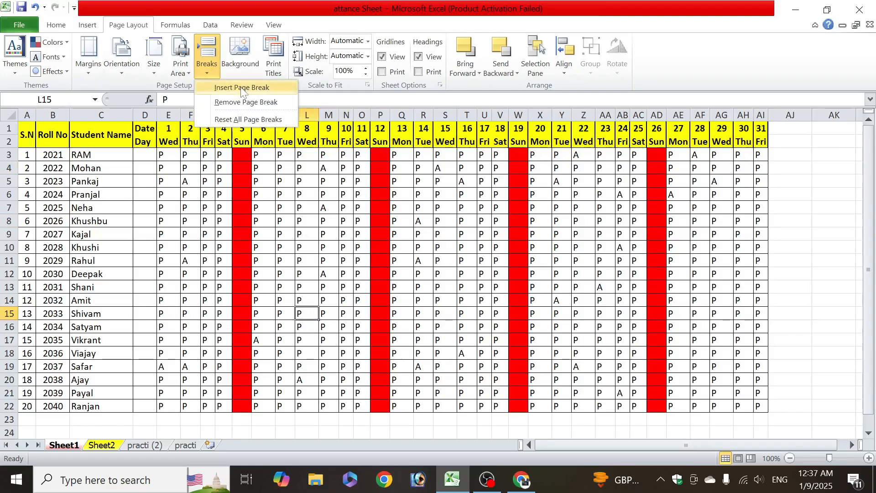
pyautogui.click(253, 88)
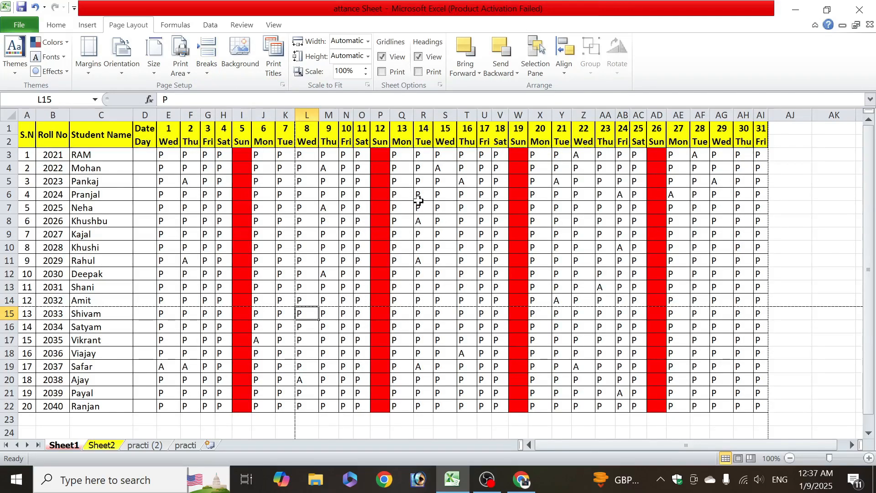
pyautogui.click(269, 208)
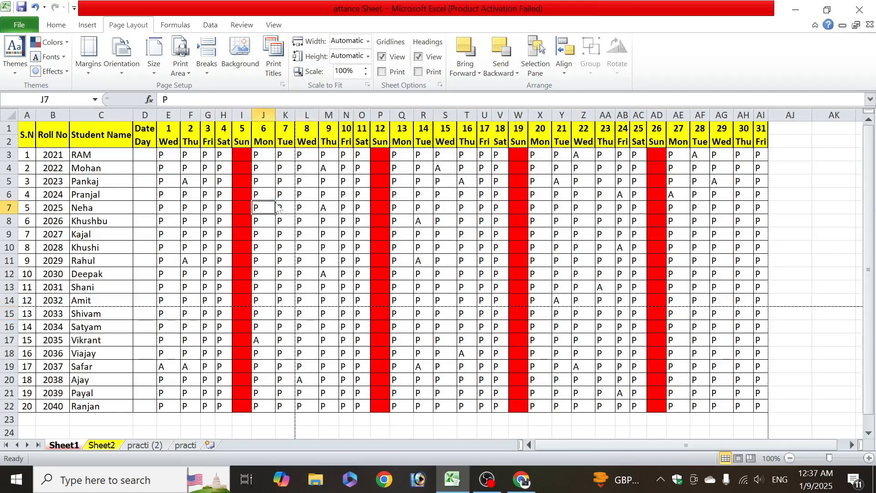
# Go through all the pages created by the page break in the print preview, and return to the sheet.
pyautogui.hotkey('ctrl', 'p')
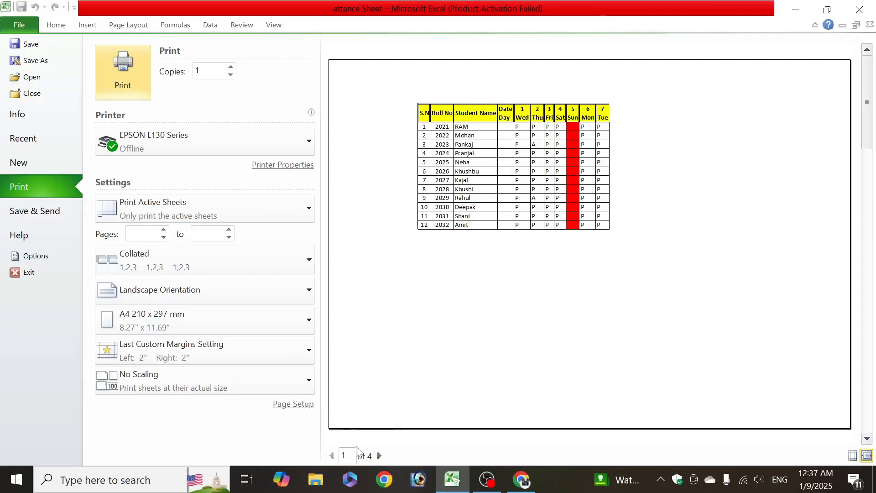
pyautogui.click(379, 455)
pyautogui.click(379, 455)
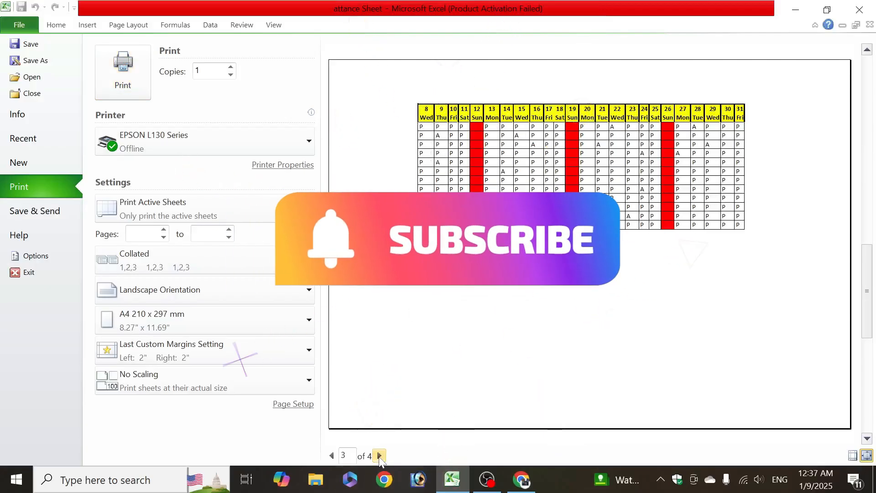
pyautogui.click(380, 456)
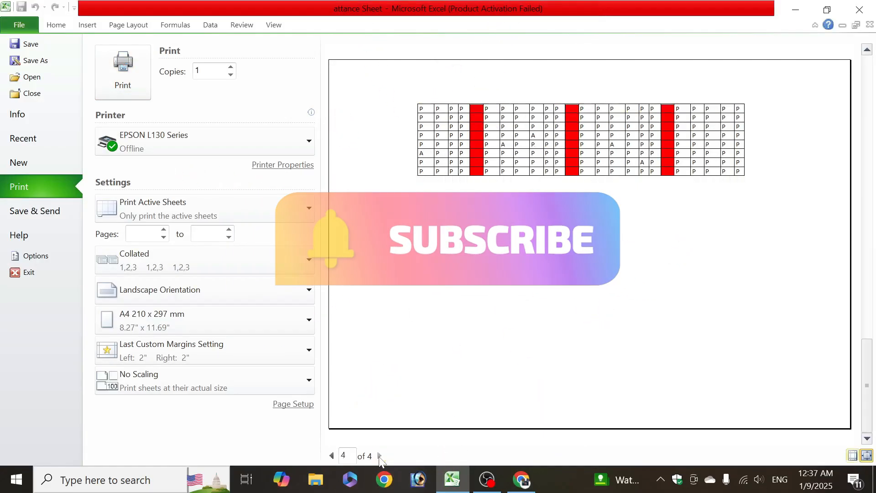
pyautogui.click(26, 25)
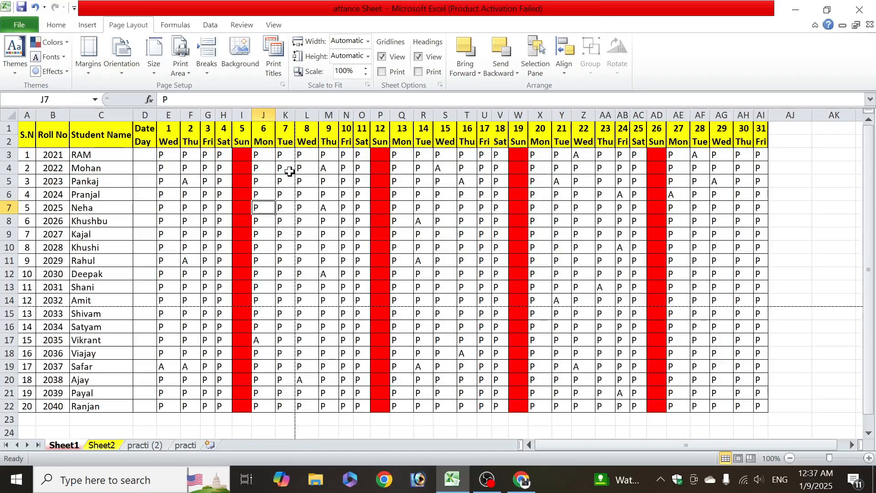
# Try to remove the page break with cell J7 selected.
pyautogui.click(181, 68)
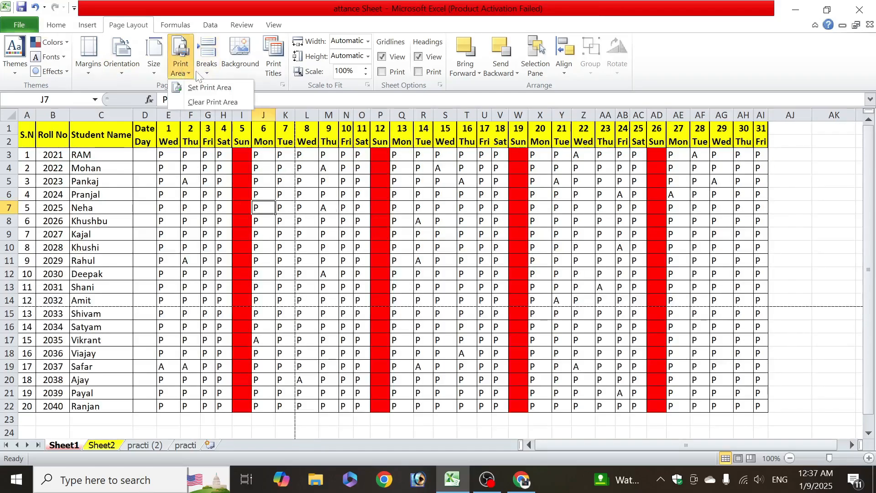
pyautogui.click(204, 74)
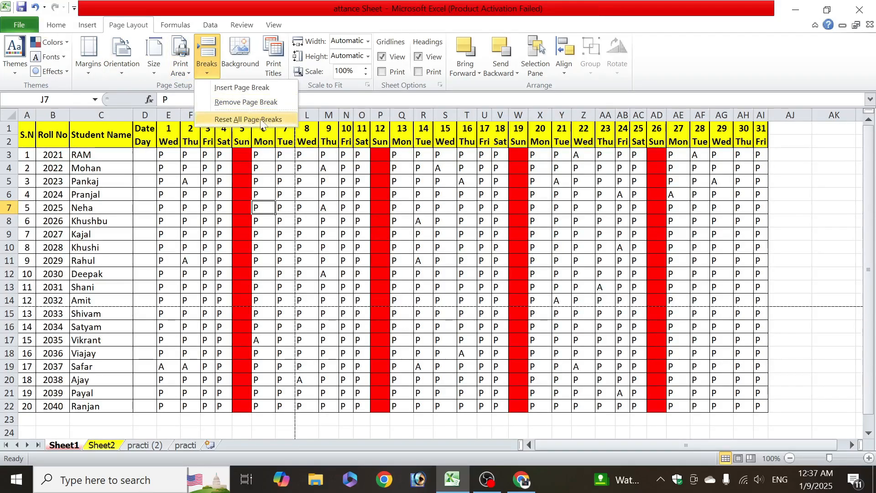
pyautogui.click(263, 103)
pyautogui.click(321, 225)
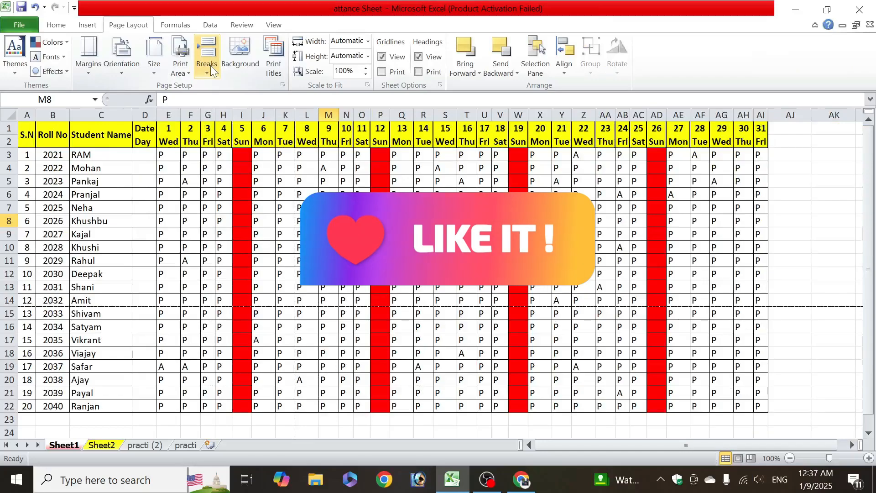
# Set the first WhatsApp image in the ICTI folder on New Volume (D:) as the sheet background.
pyautogui.click(239, 64)
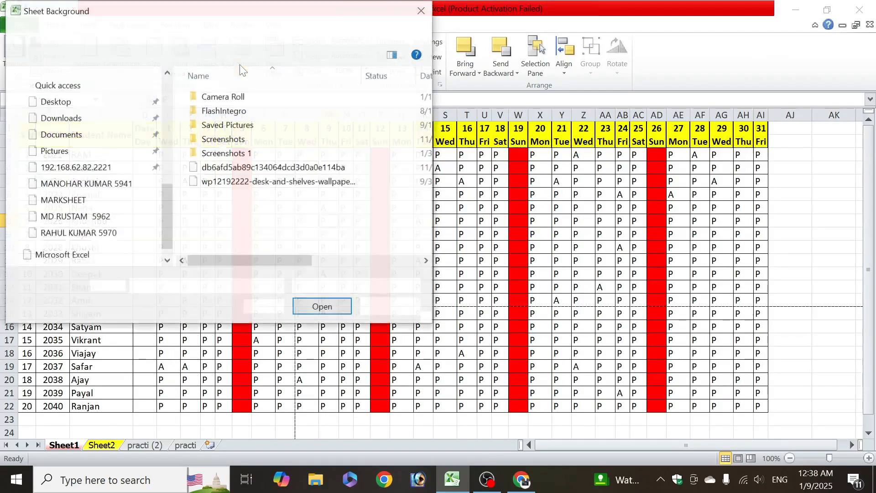
pyautogui.click(122, 243)
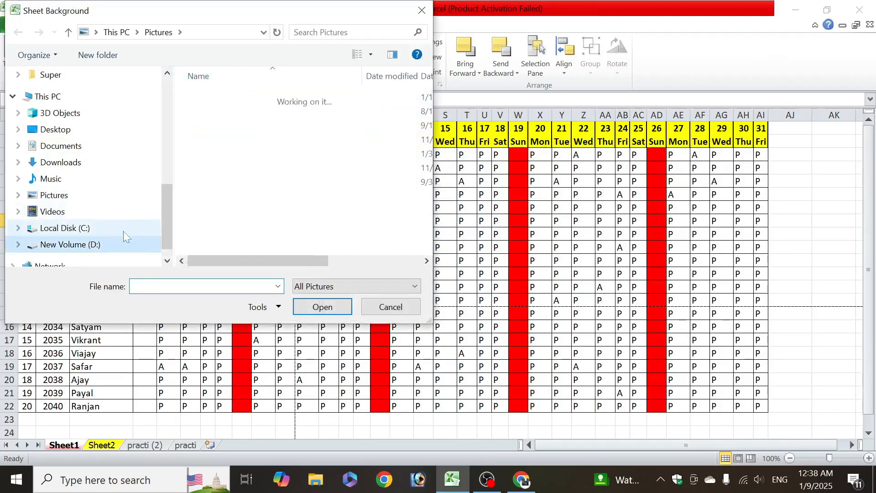
pyautogui.doubleClick(215, 100)
pyautogui.doubleClick(218, 105)
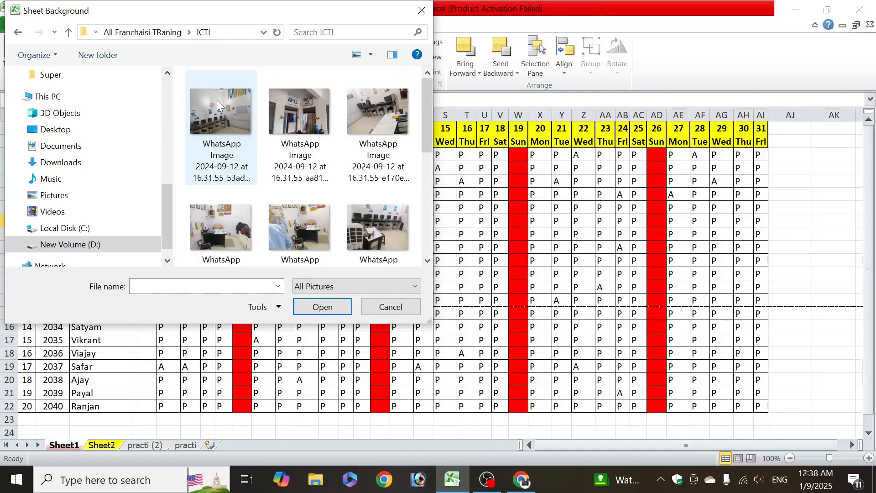
pyautogui.doubleClick(217, 100)
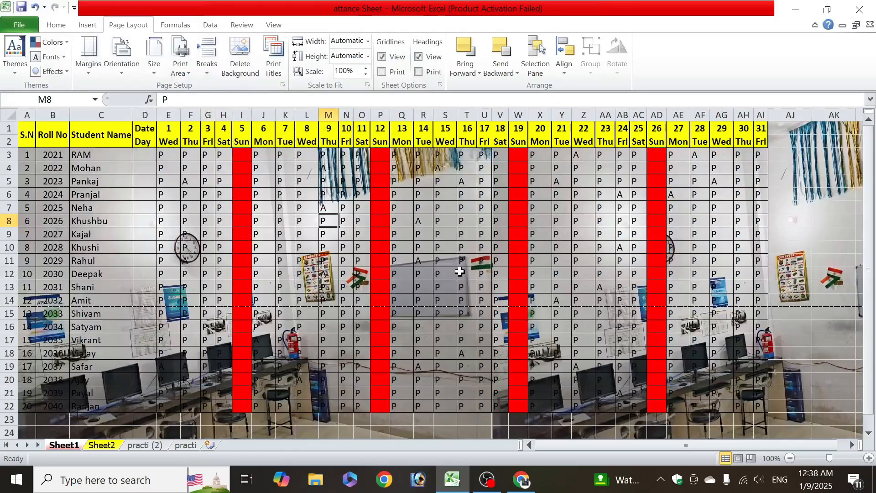
# Examine how the background picture repeats down the sheet, and remove it.
pyautogui.scroll(-2, 462, 262)
pyautogui.scroll(-16, 463, 261)
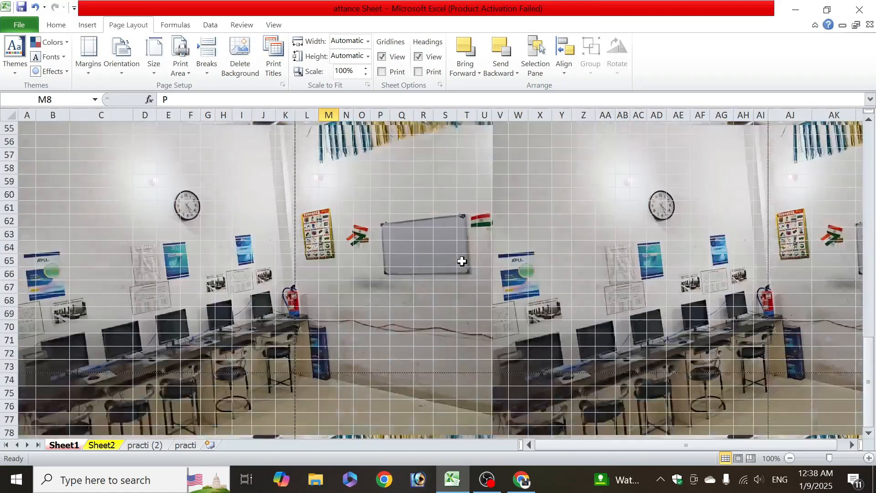
pyautogui.scroll(-7, 462, 261)
pyautogui.scroll(20, 463, 261)
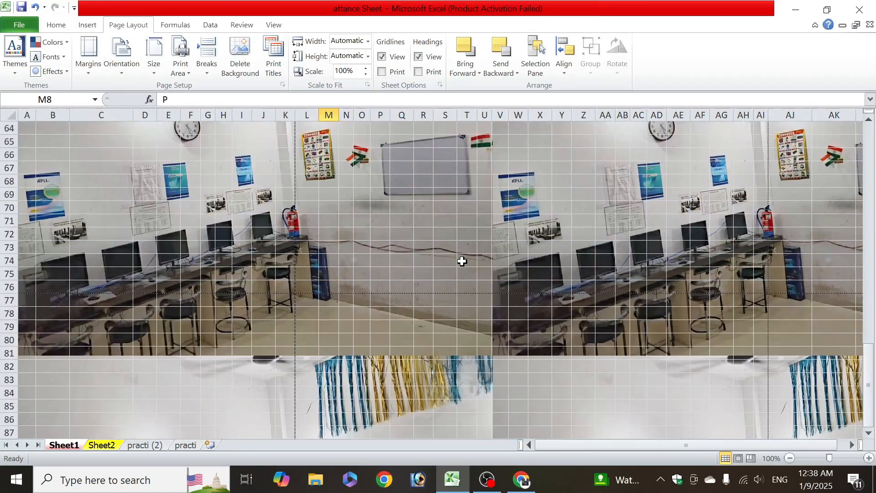
pyautogui.hotkey('ctrl', 'z')
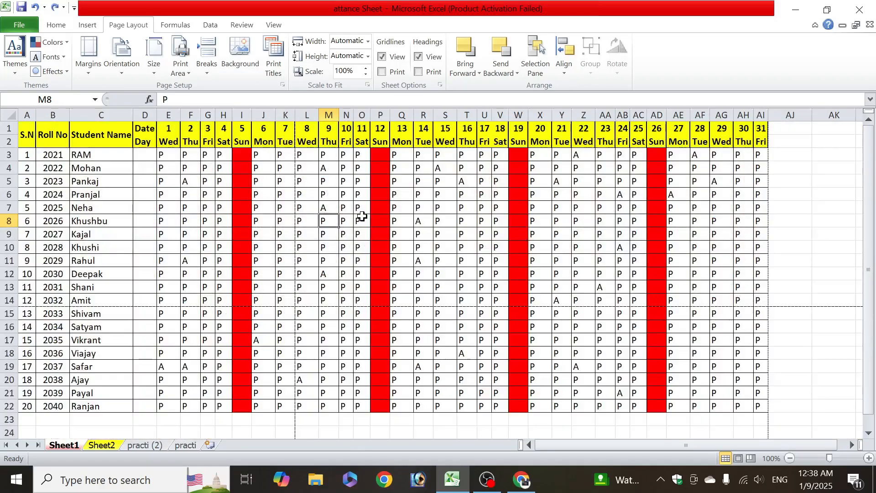
# Fill the last four student rows, S.N 17 to 20, down past row 126 and check the longer sheet in the print preview.
pyautogui.click(88, 367)
pyautogui.scroll(-2, 95, 369)
pyautogui.moveTo(29, 287); pyautogui.dragTo(748, 332)
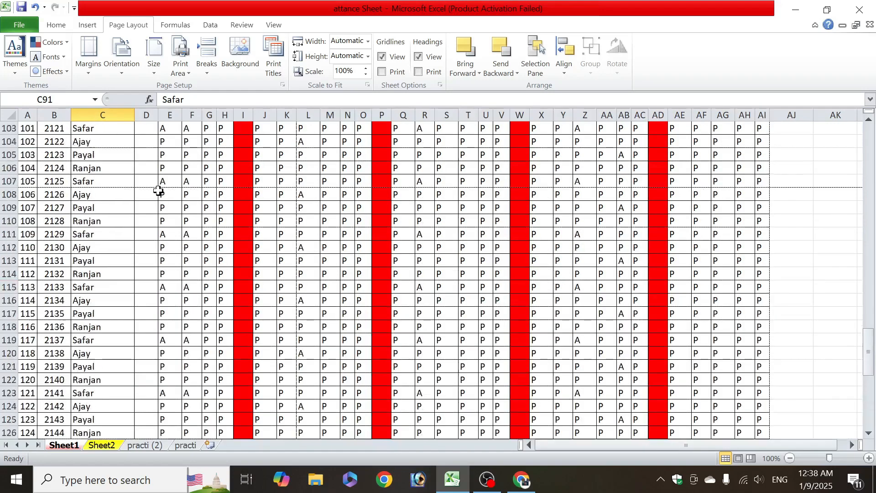
pyautogui.scroll(20, 182, 246)
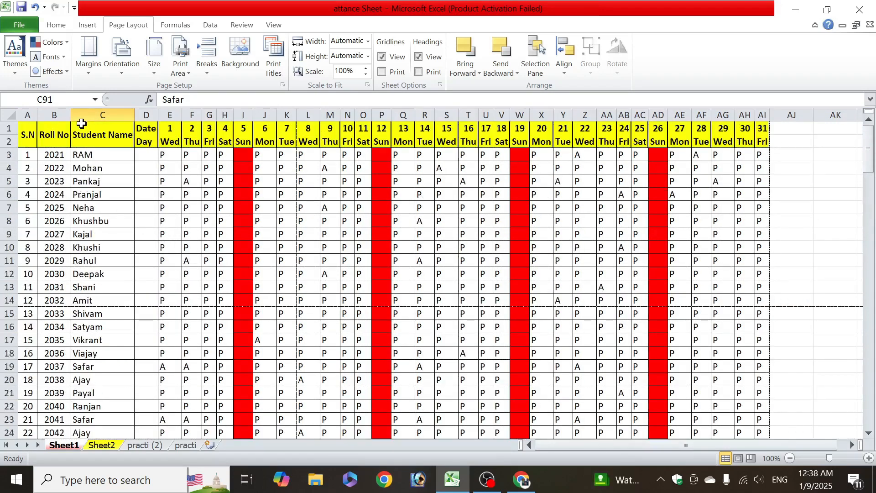
pyautogui.hotkey('ctrl', 'p')
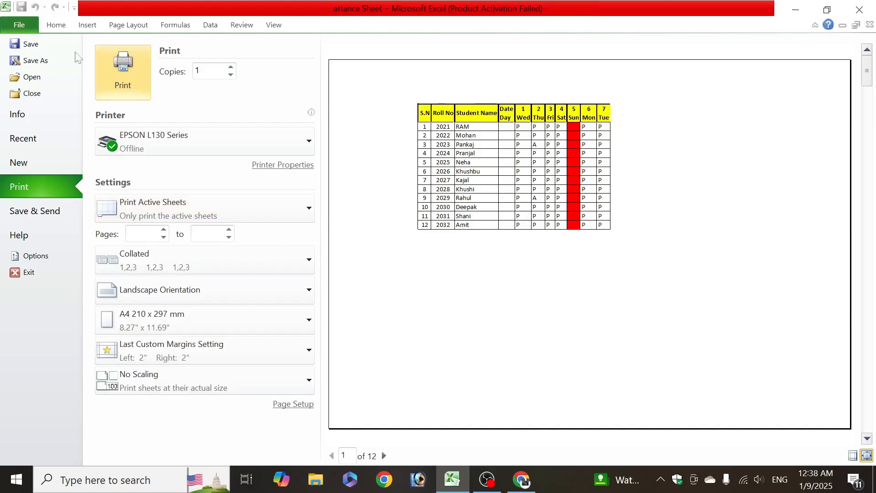
pyautogui.click(128, 25)
# Set custom page margins of 0.5 left and 1.25 right and apply them.
pyautogui.click(89, 64)
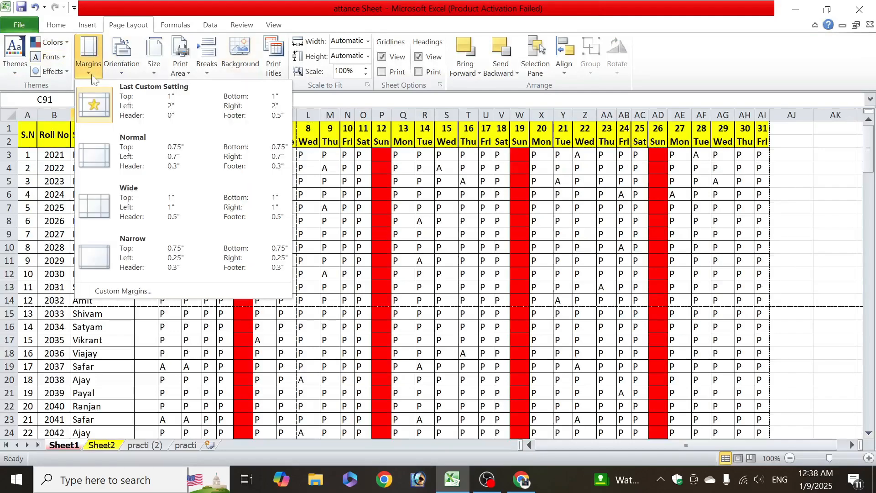
pyautogui.click(123, 291)
pyautogui.click(510, 192)
pyautogui.click(509, 191)
pyautogui.click(510, 191)
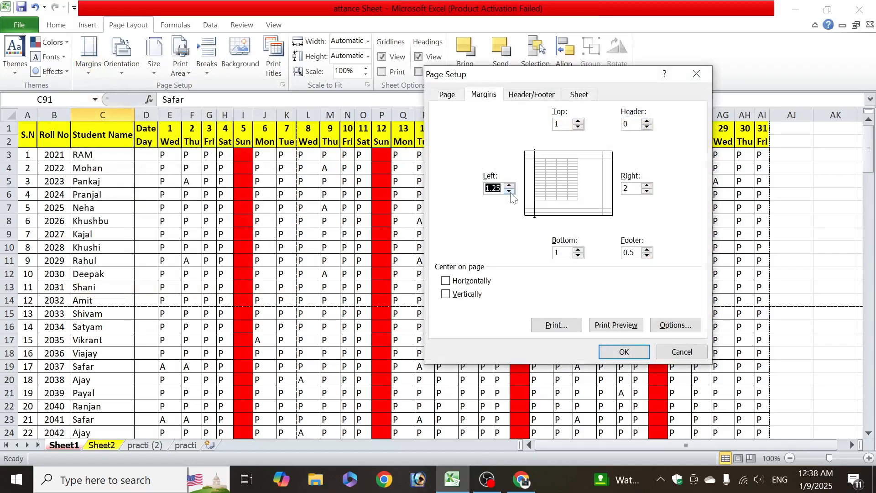
pyautogui.click(510, 192)
pyautogui.click(647, 192)
pyautogui.click(647, 191)
pyautogui.click(646, 191)
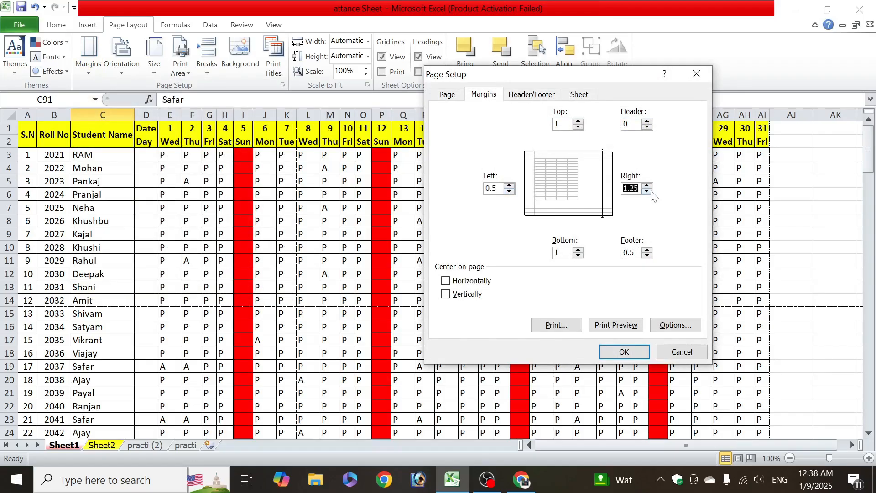
pyautogui.press('Return')
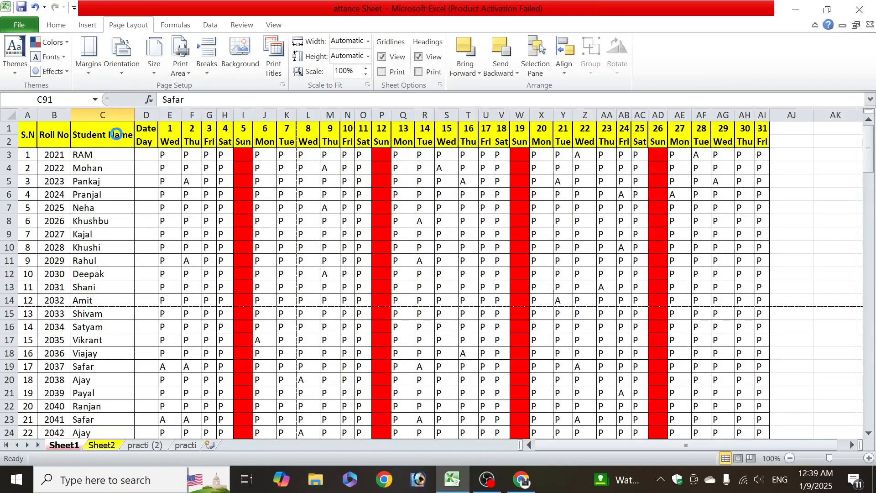
# Check the attendance sheet in the print preview and reset all of its page breaks.
pyautogui.hotkey('ctrl', 'p')
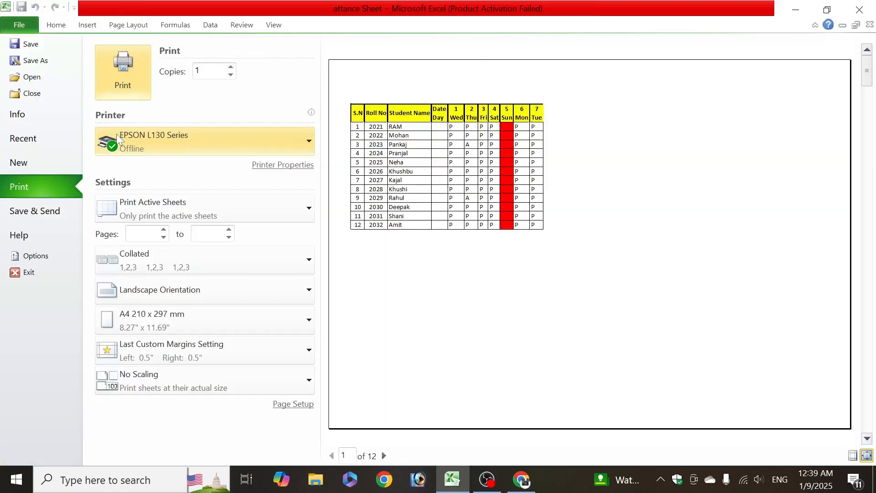
pyautogui.click(17, 30)
pyautogui.click(287, 181)
pyautogui.click(181, 64)
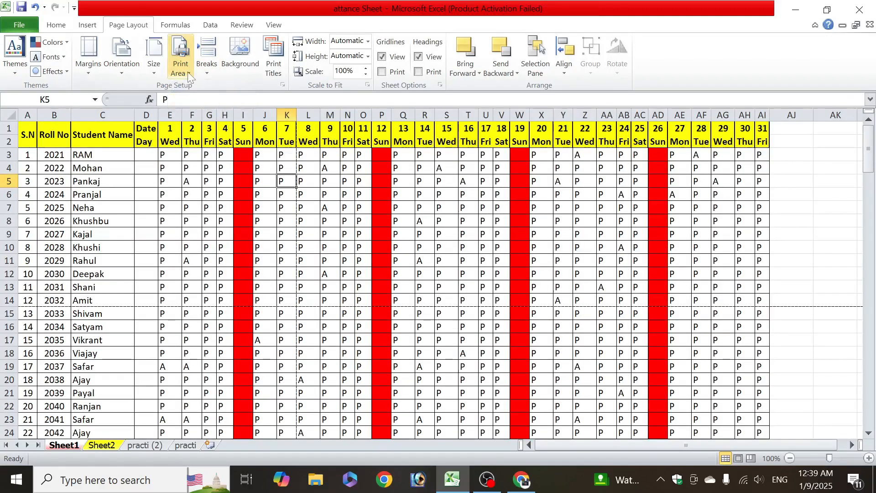
pyautogui.click(206, 61)
pyautogui.click(249, 120)
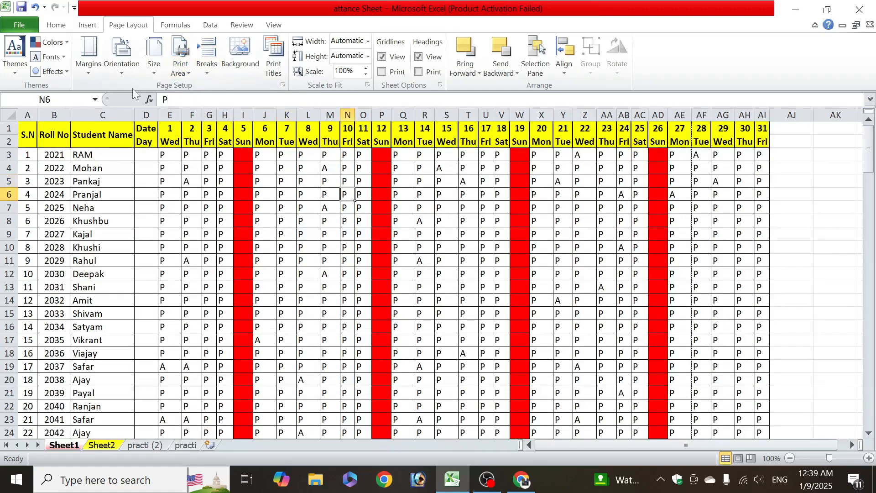
# Page through the print preview to examine whether the header rows appear on the pages after the first.
pyautogui.hotkey('ctrl', 'p')
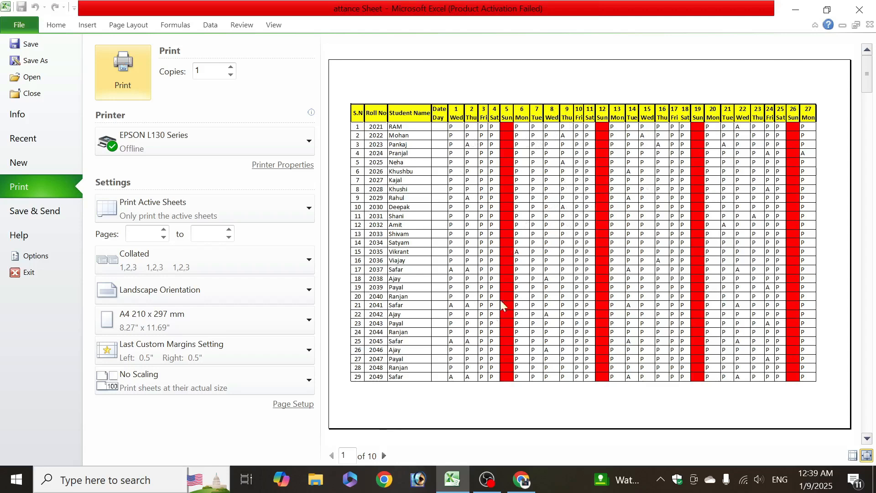
pyautogui.click(383, 456)
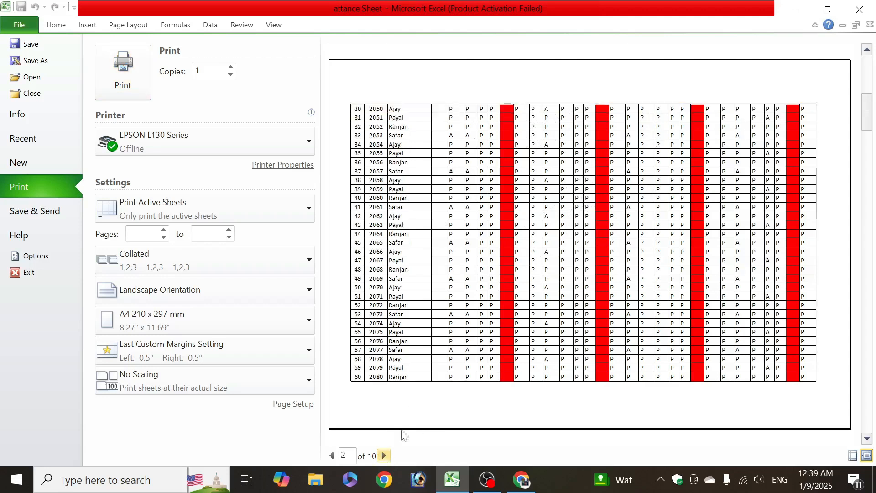
pyautogui.click(332, 456)
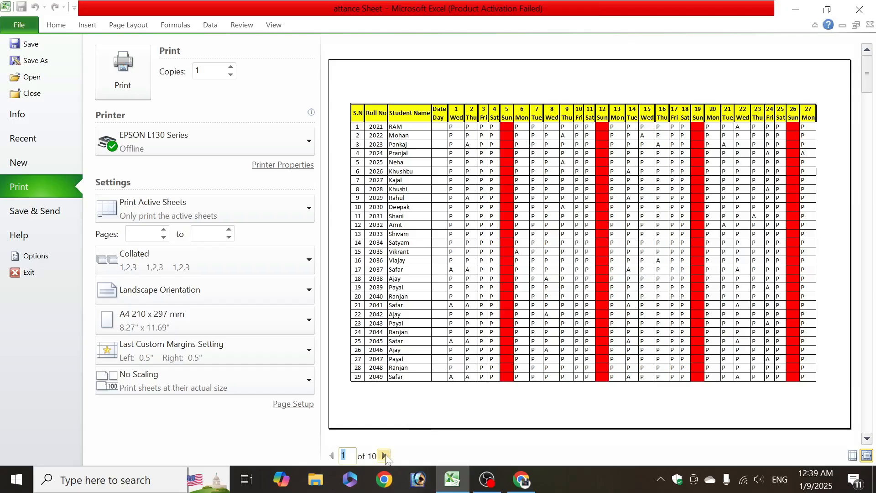
pyautogui.click(385, 456)
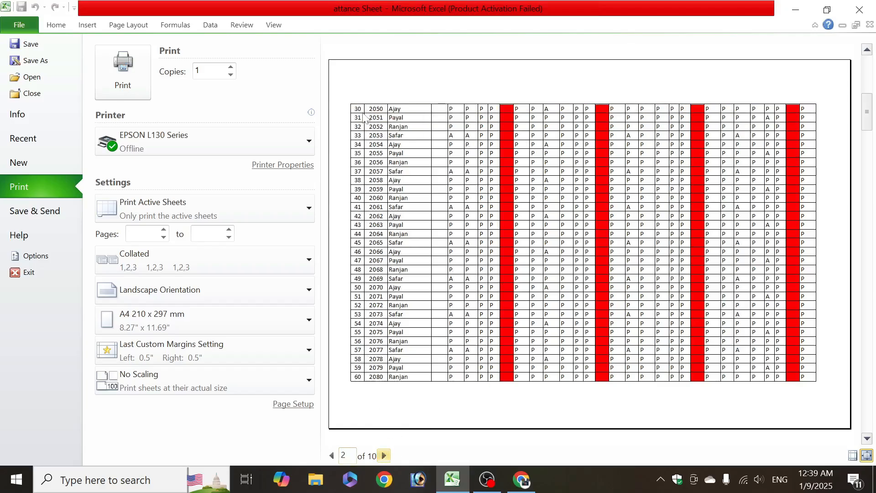
pyautogui.click(332, 456)
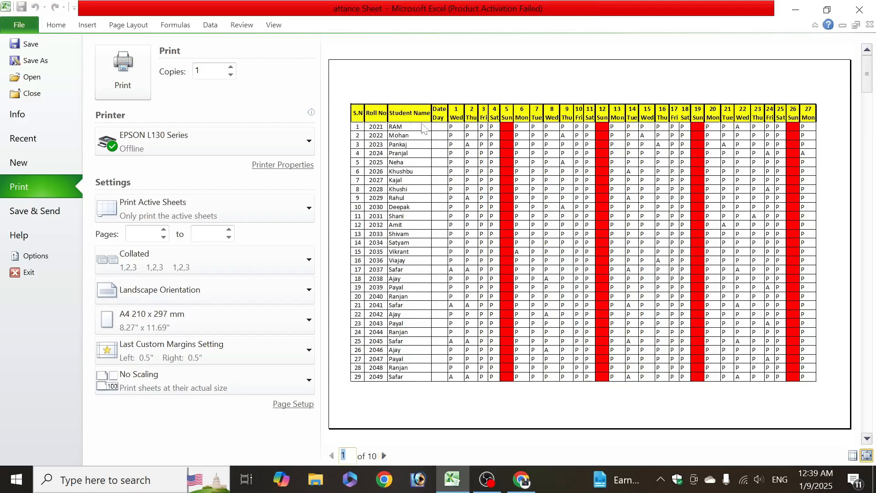
pyautogui.click(384, 456)
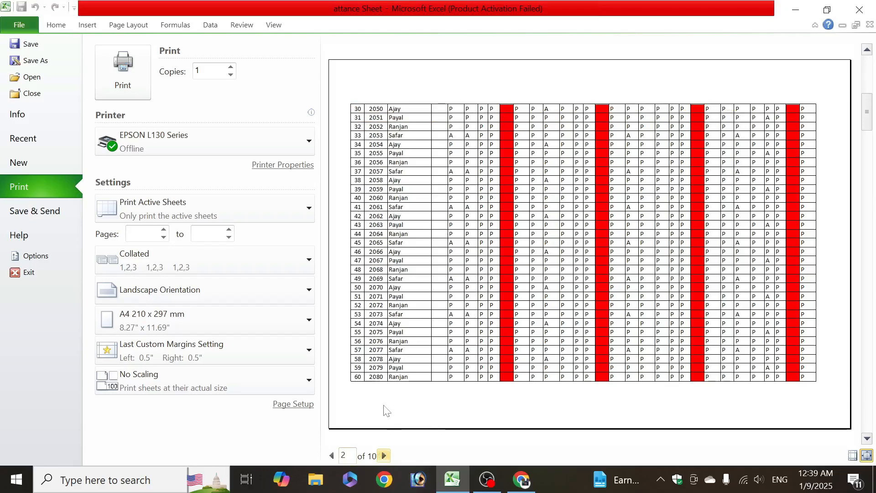
pyautogui.click(385, 456)
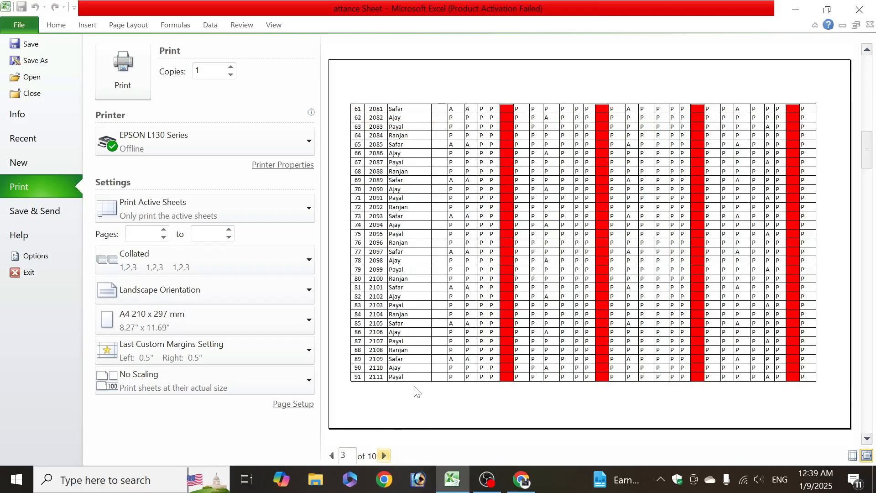
pyautogui.click(386, 456)
pyautogui.click(385, 456)
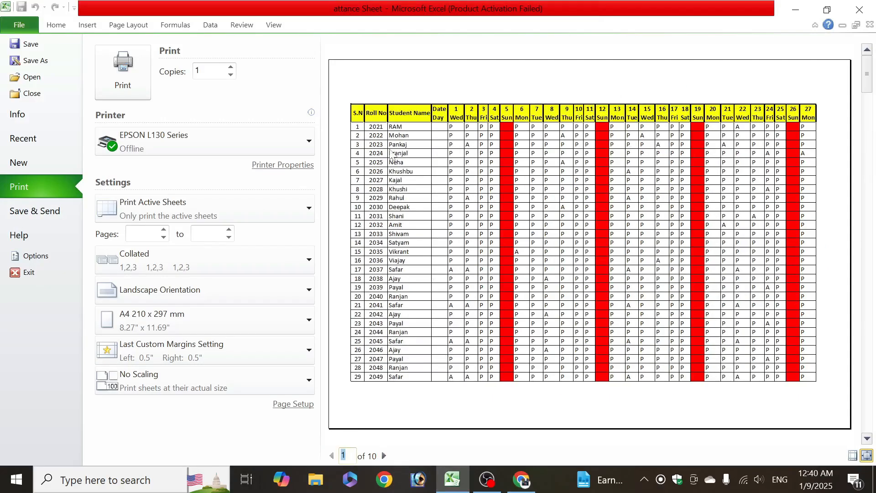
pyautogui.click(385, 455)
pyautogui.click(332, 456)
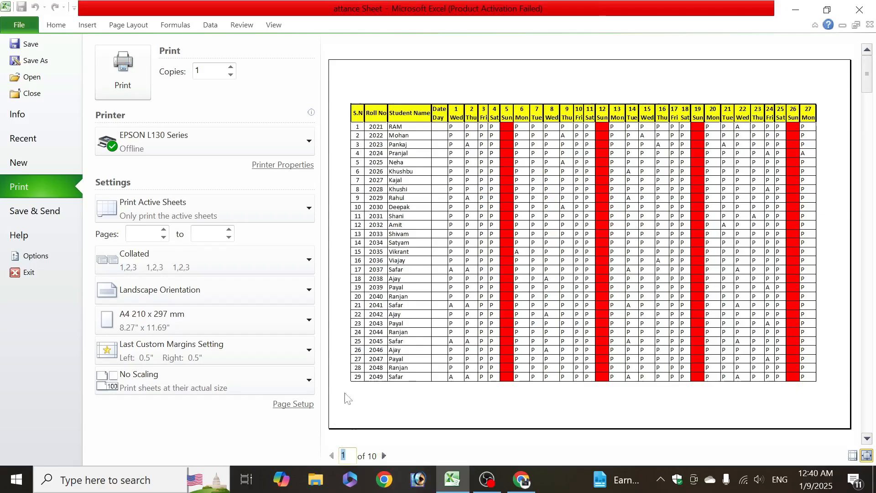
pyautogui.click(23, 25)
# Set the print titles so that rows $1:$2 repeat at the top of every printed page.
pyautogui.click(57, 138)
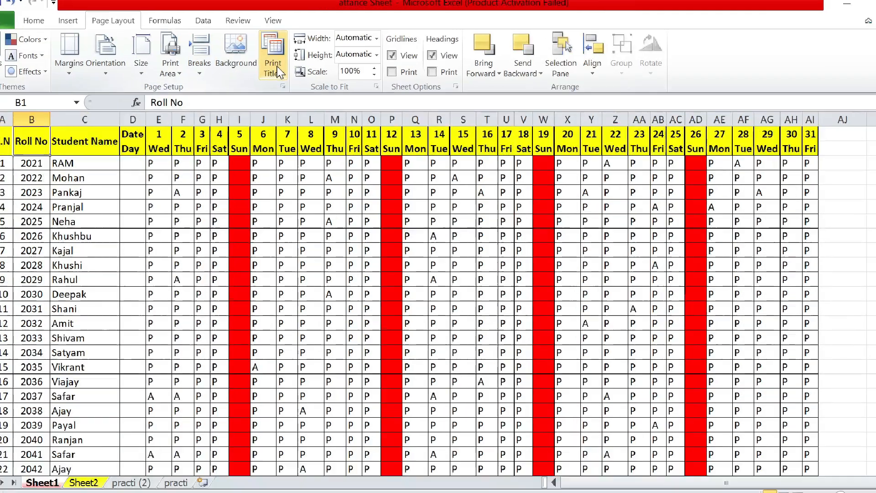
pyautogui.click(274, 55)
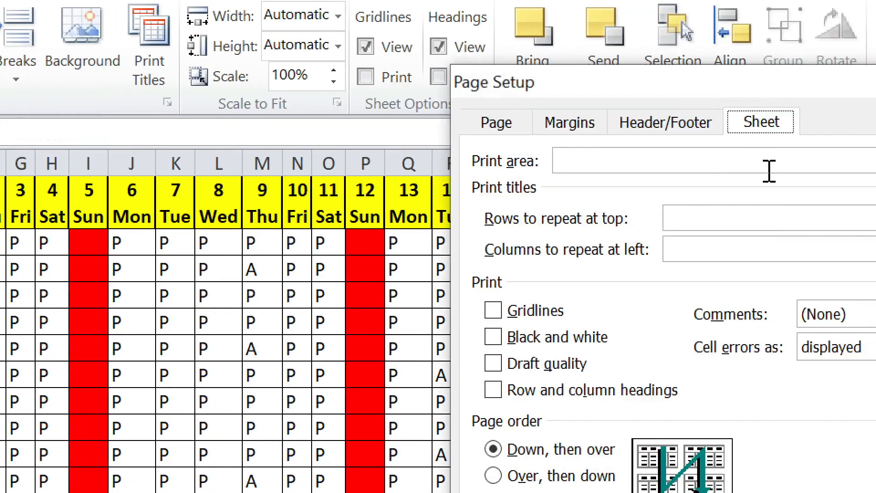
pyautogui.click(659, 156)
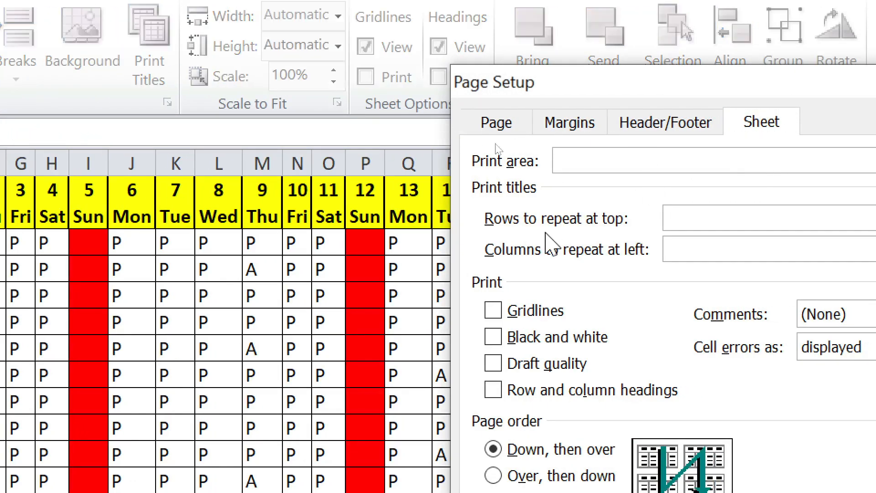
pyautogui.click(711, 223)
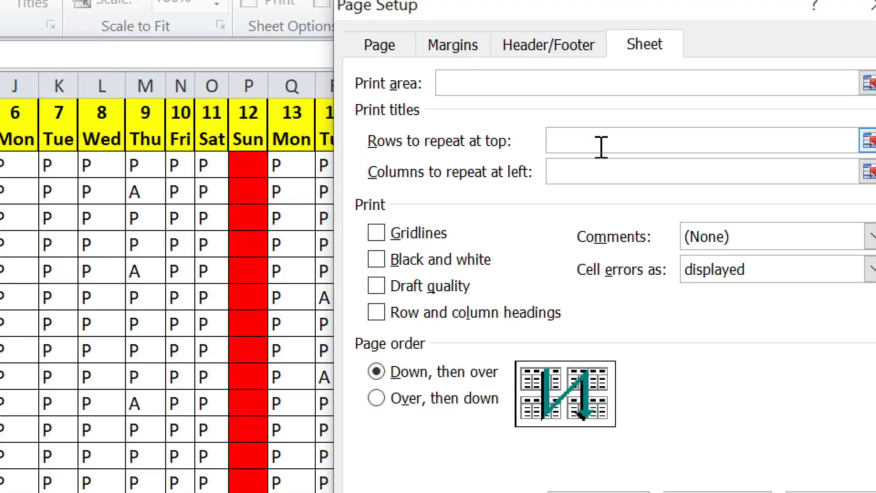
pyautogui.click(109, 119)
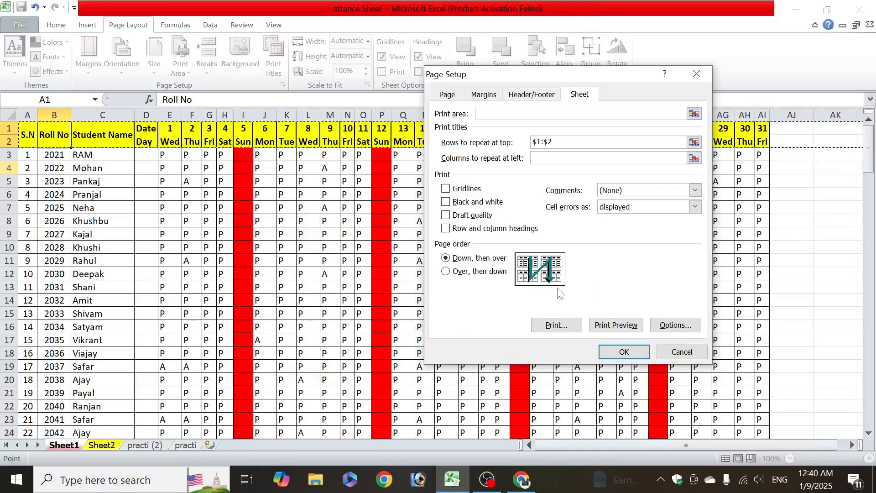
pyautogui.click(624, 352)
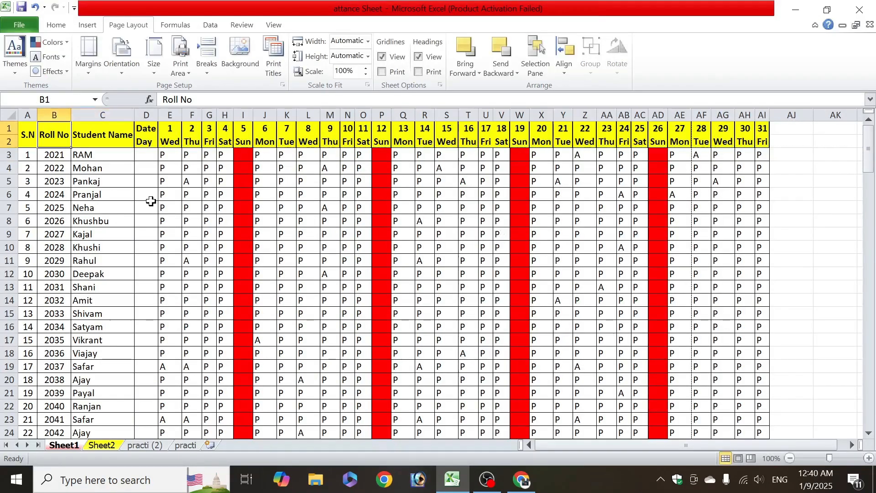
# Page through the print preview to check the repeated header rows on the following pages.
pyautogui.click(152, 206)
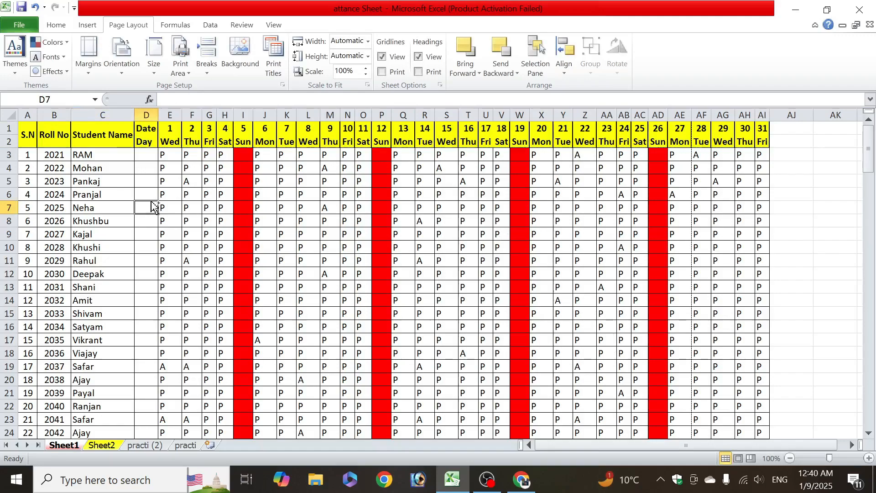
pyautogui.hotkey('ctrl', 'p')
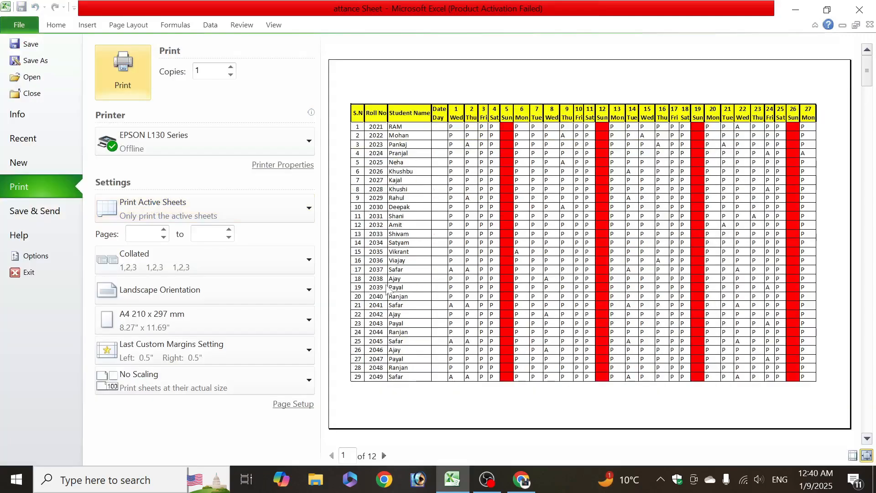
pyautogui.click(384, 455)
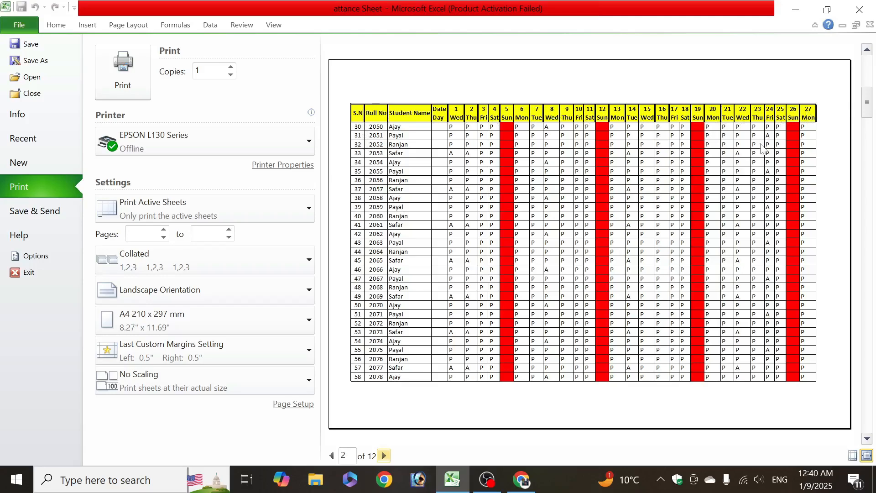
pyautogui.click(384, 456)
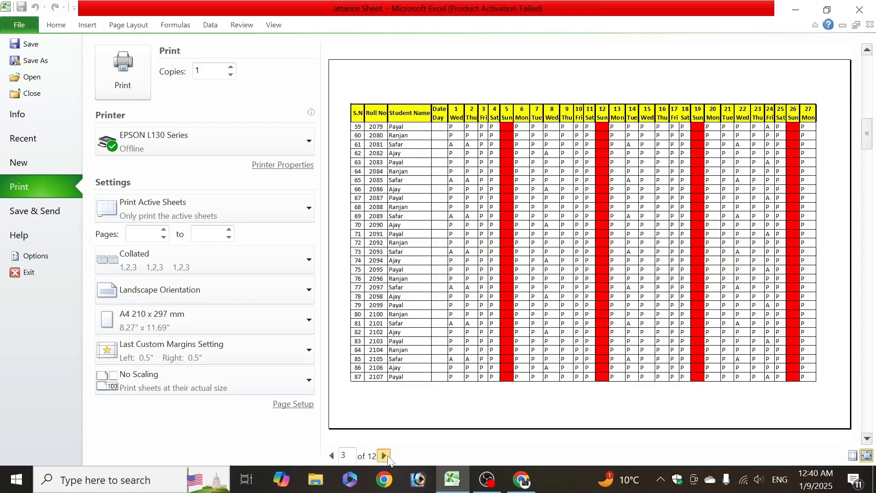
pyautogui.click(384, 455)
pyautogui.click(384, 455)
pyautogui.click(384, 456)
pyautogui.click(384, 455)
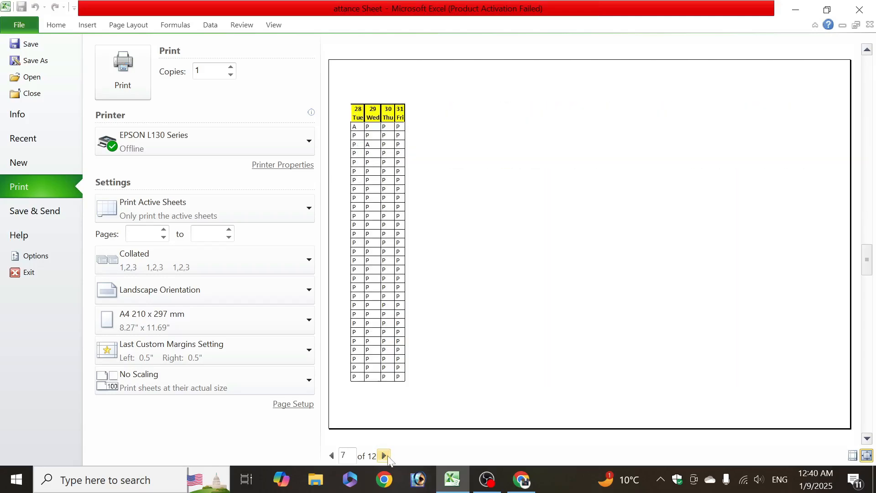
pyautogui.click(332, 455)
pyautogui.click(332, 455)
pyautogui.click(331, 455)
pyautogui.press('Escape')
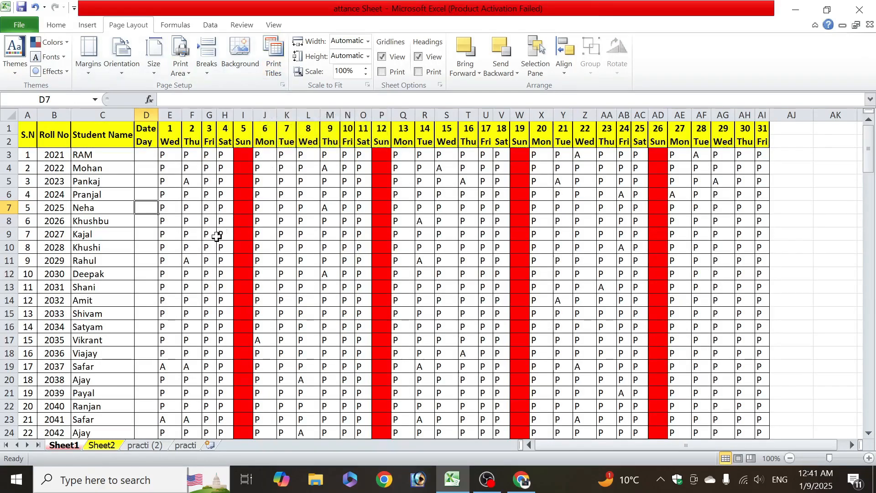
# Review the extended student list on the sheet and the first page of its print preview.
pyautogui.scroll(-20, 166, 245)
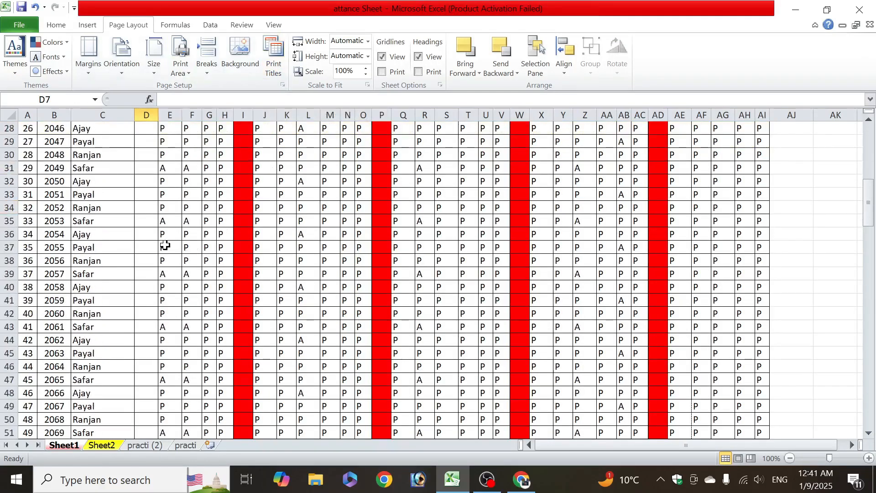
pyautogui.scroll(-5, 165, 246)
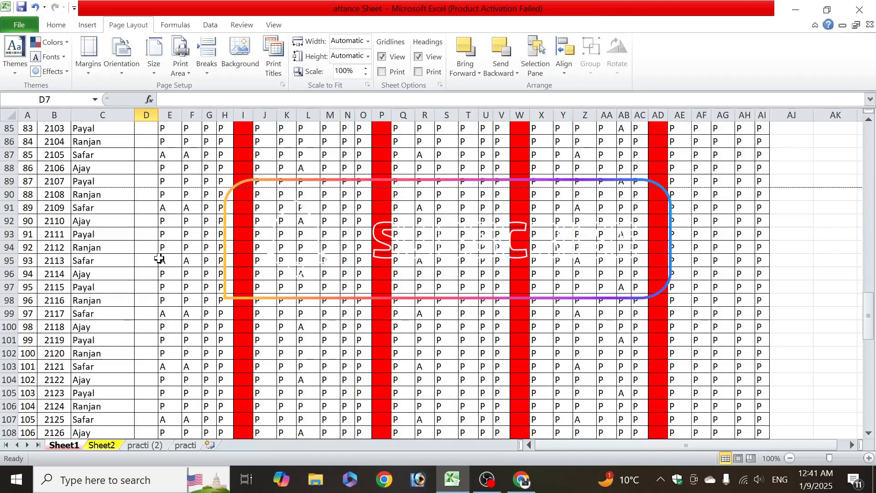
pyautogui.scroll(9, 162, 254)
pyautogui.scroll(8, 159, 259)
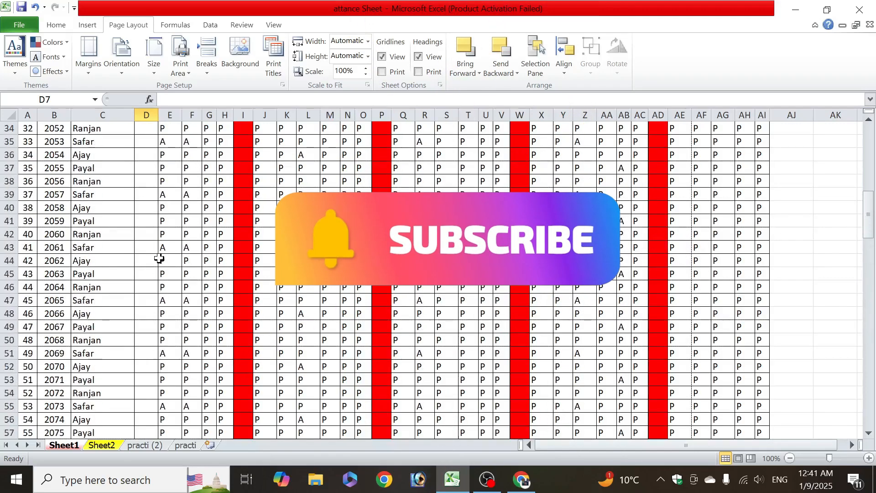
pyautogui.scroll(11, 159, 259)
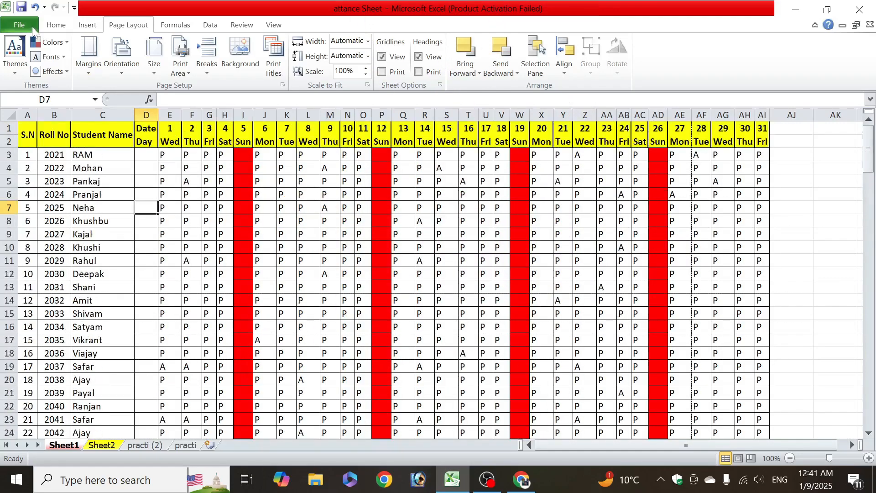
pyautogui.click(32, 27)
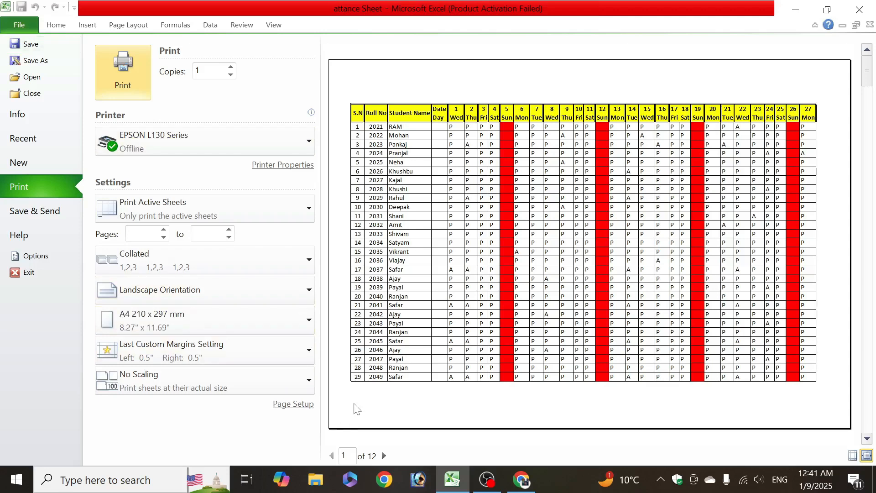
pyautogui.click(19, 25)
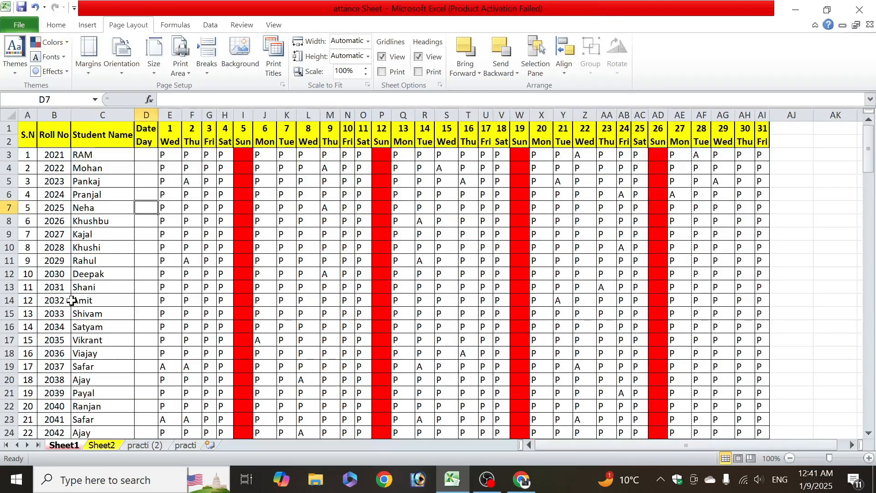
# Clear the contents of all rows from row 53 down and check the shortened list in the print preview.
pyautogui.scroll(-15, 72, 300)
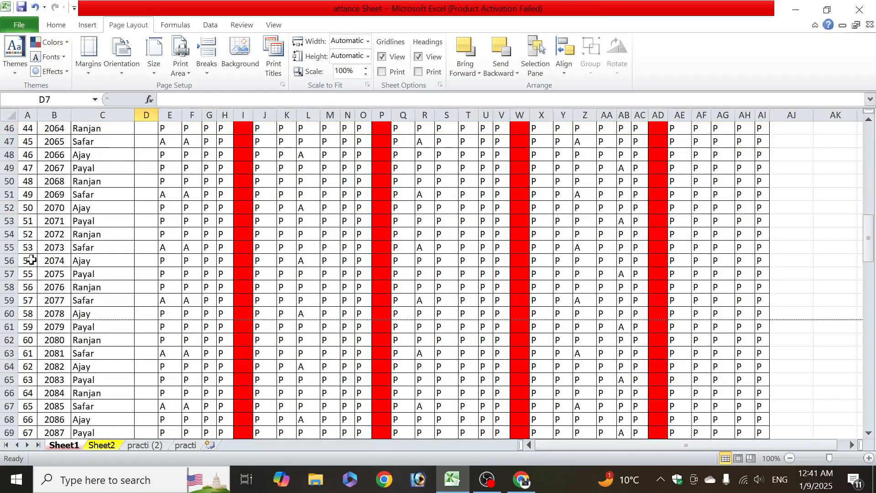
pyautogui.moveTo(25, 221); pyautogui.dragTo(525, 484)
pyautogui.press('Delete')
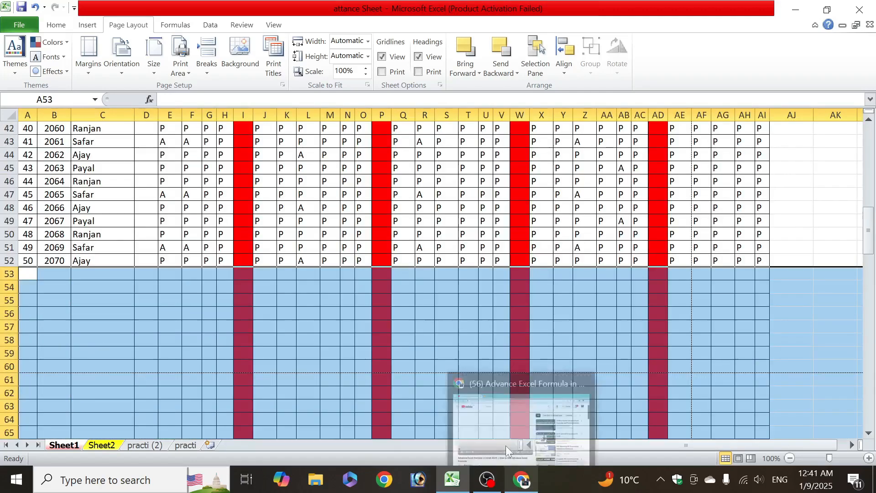
pyautogui.click(105, 297)
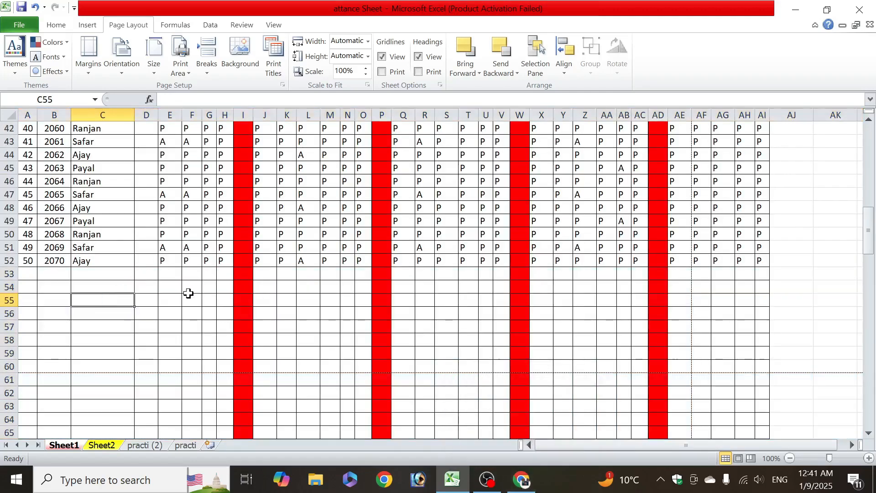
pyautogui.scroll(14, 189, 294)
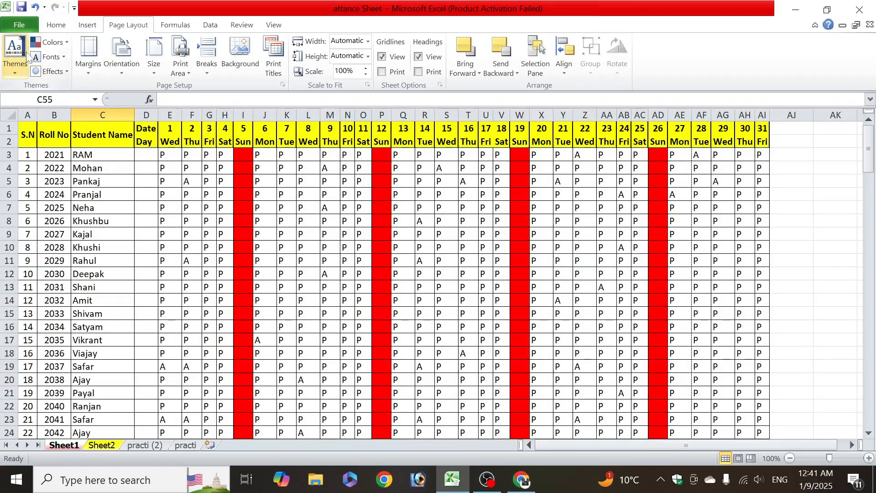
pyautogui.hotkey('ctrl', 'p')
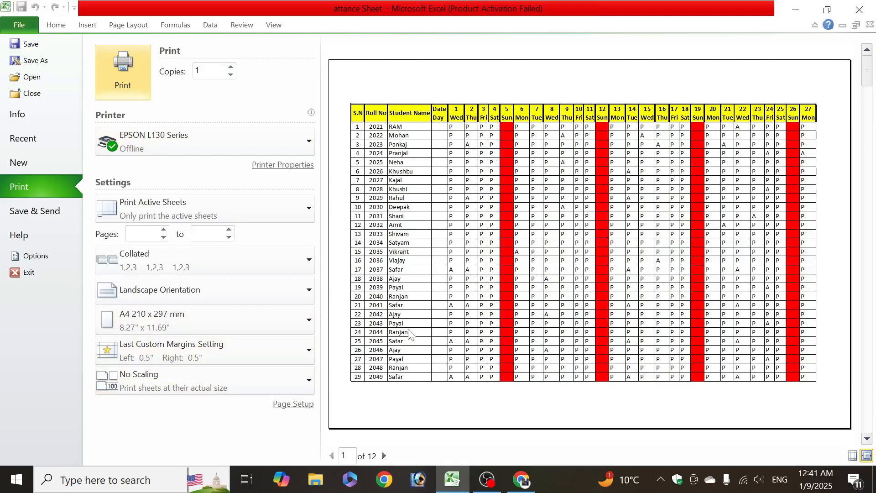
# Scale the attendance sheet to fit 1 page wide and 1 page tall and check the print preview.
pyautogui.click(17, 24)
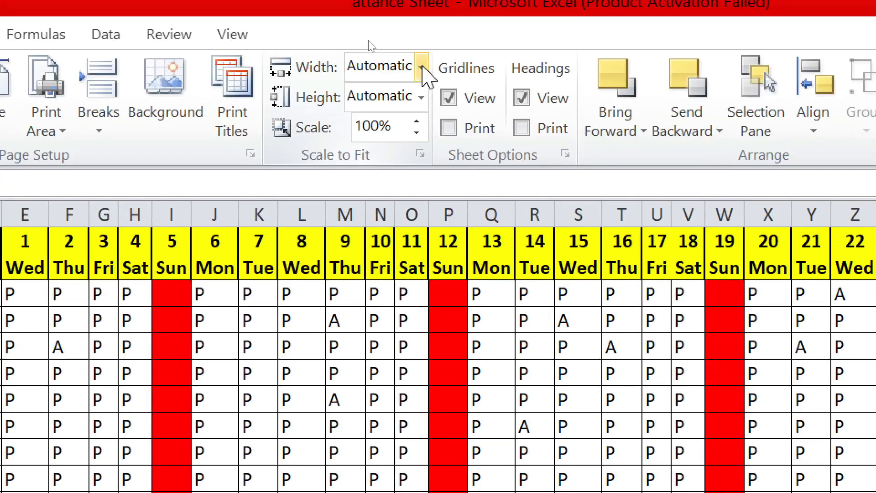
pyautogui.click(422, 67)
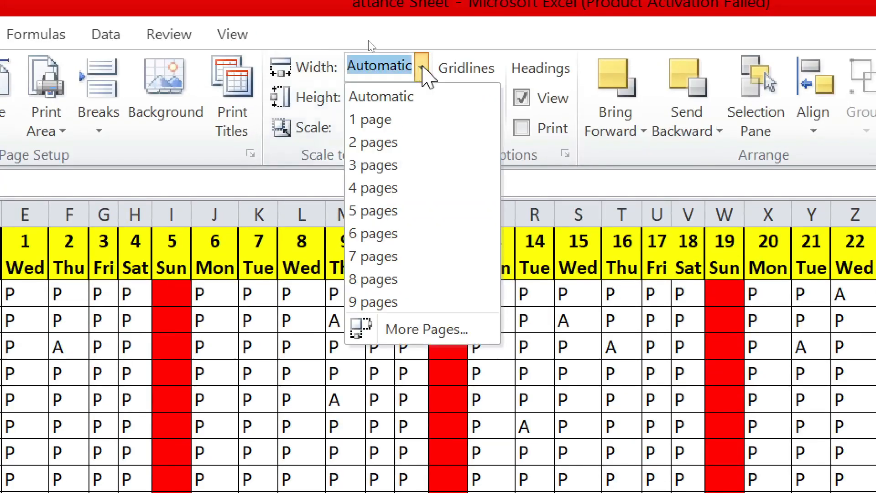
pyautogui.click(381, 118)
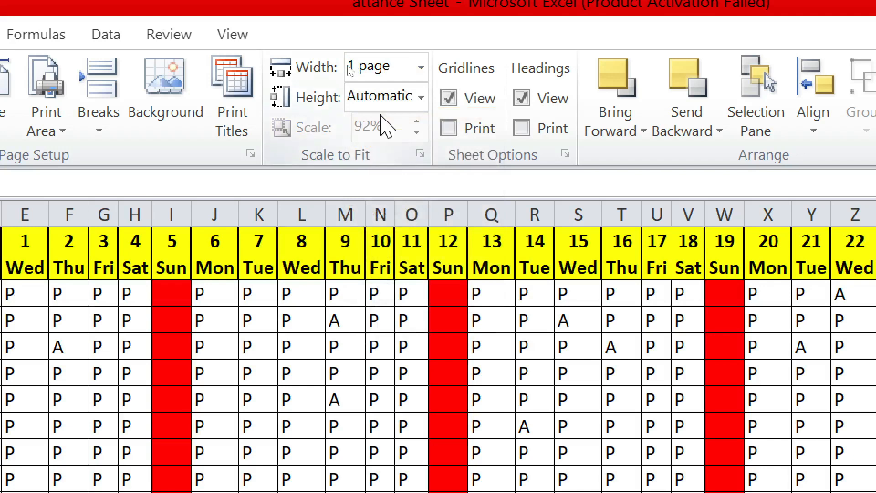
pyautogui.click(422, 97)
pyautogui.click(378, 151)
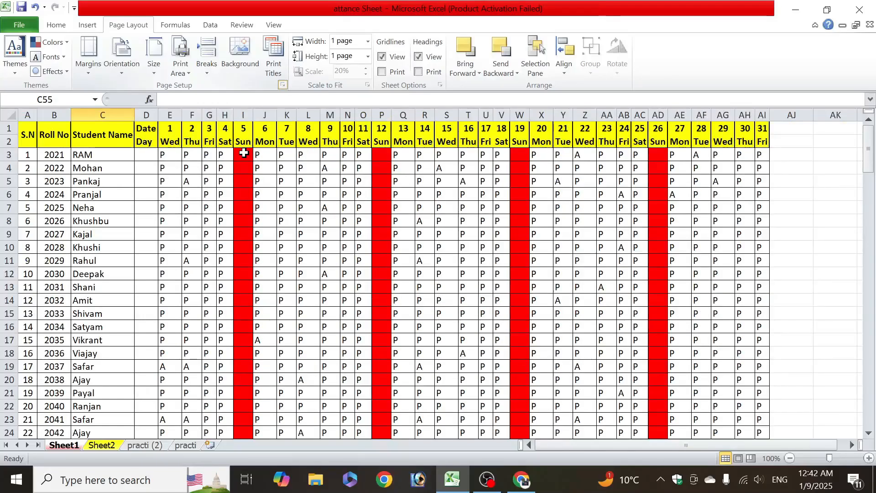
pyautogui.hotkey('ctrl', 'p')
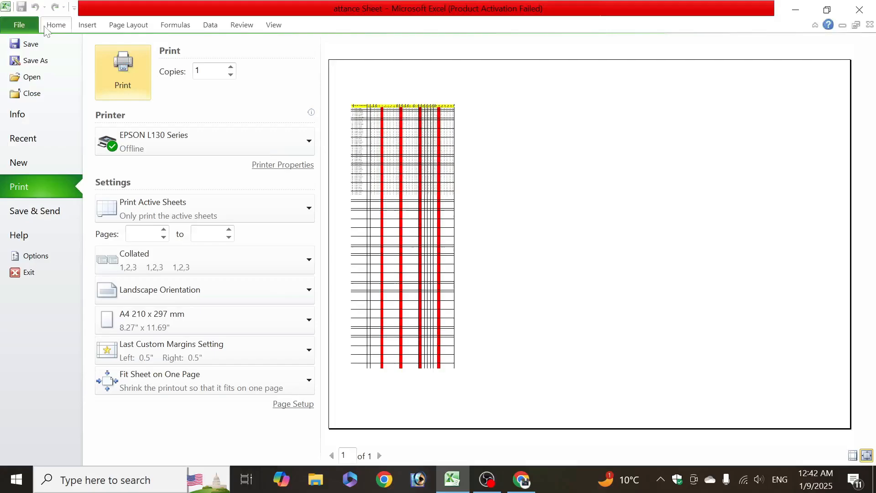
pyautogui.click(27, 25)
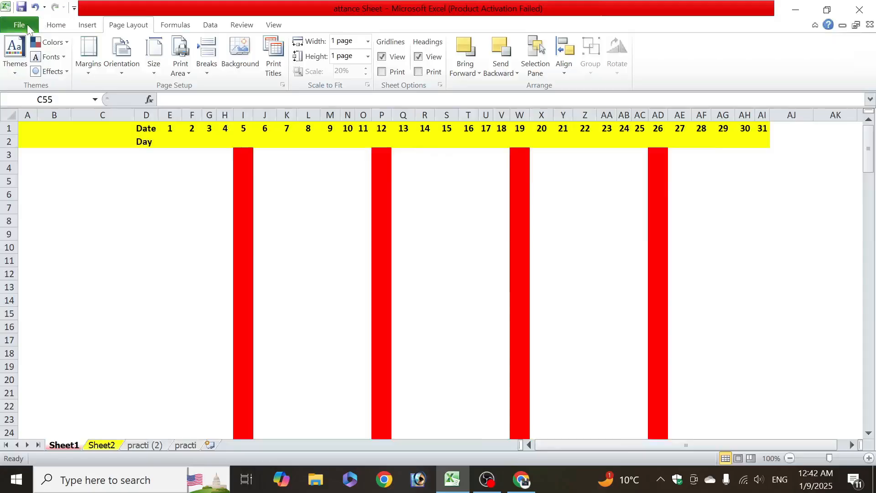
# Set the attendance sheet's scaling height back to Automatic and check the print preview.
pyautogui.click(368, 57)
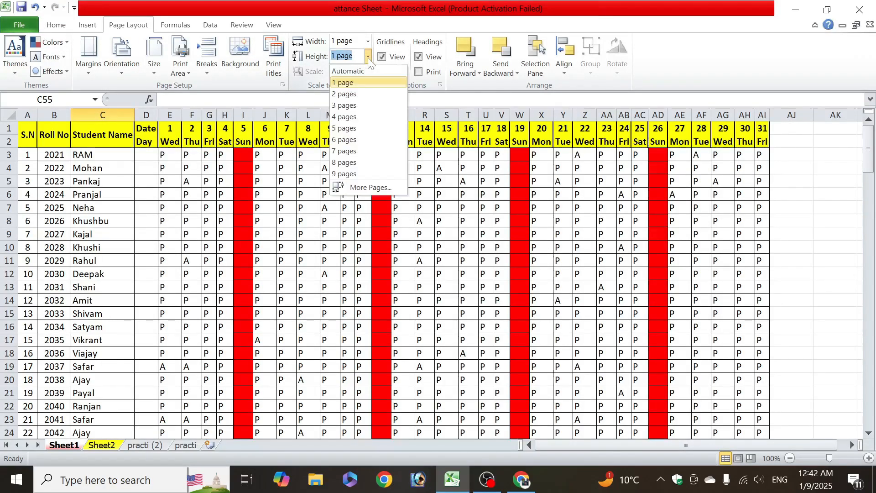
pyautogui.click(360, 72)
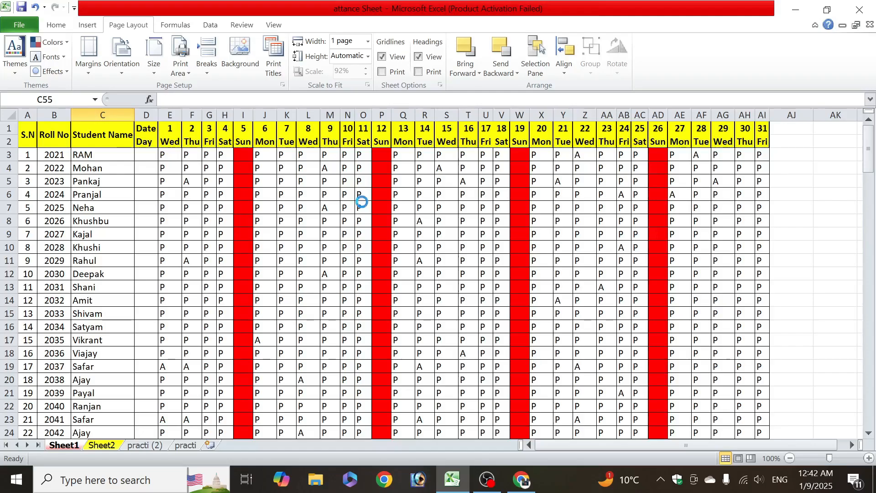
pyautogui.hotkey('ctrl', 'p')
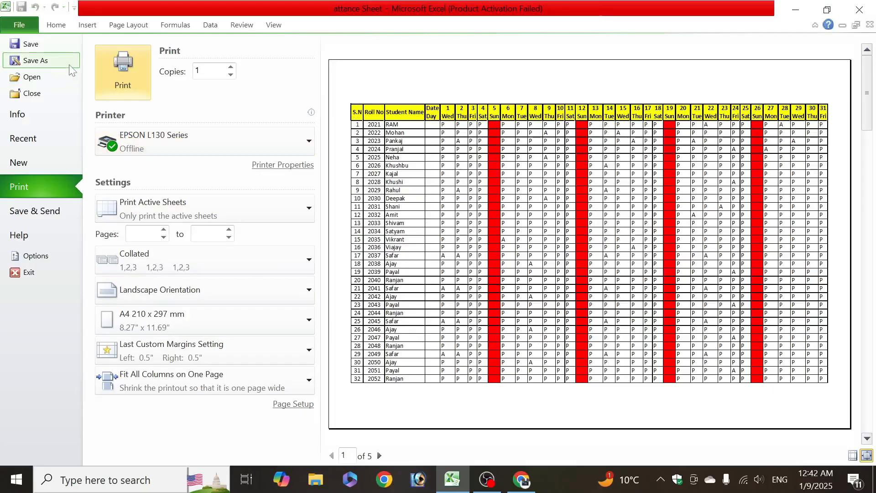
pyautogui.click(25, 24)
# Set the range A1:AJ52 as the print area and look through both pages of the print preview.
pyautogui.moveTo(27, 134); pyautogui.dragTo(779, 403)
pyautogui.click(188, 75)
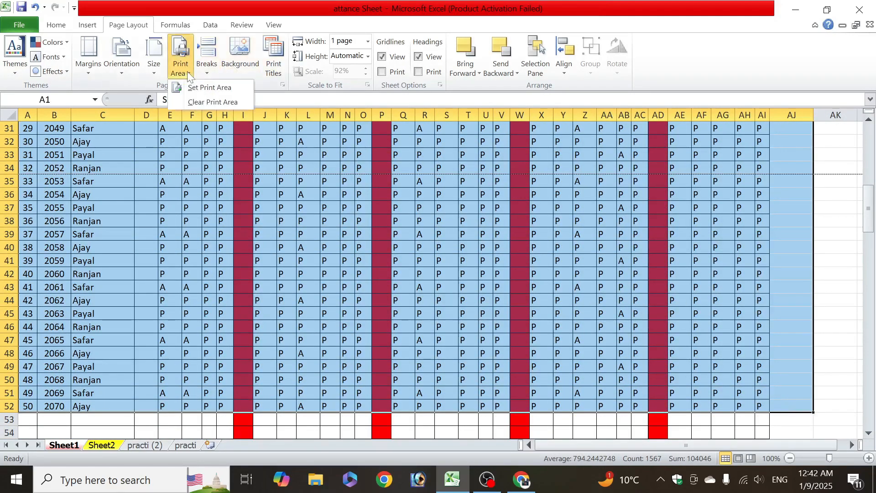
pyautogui.click(198, 87)
pyautogui.click(187, 221)
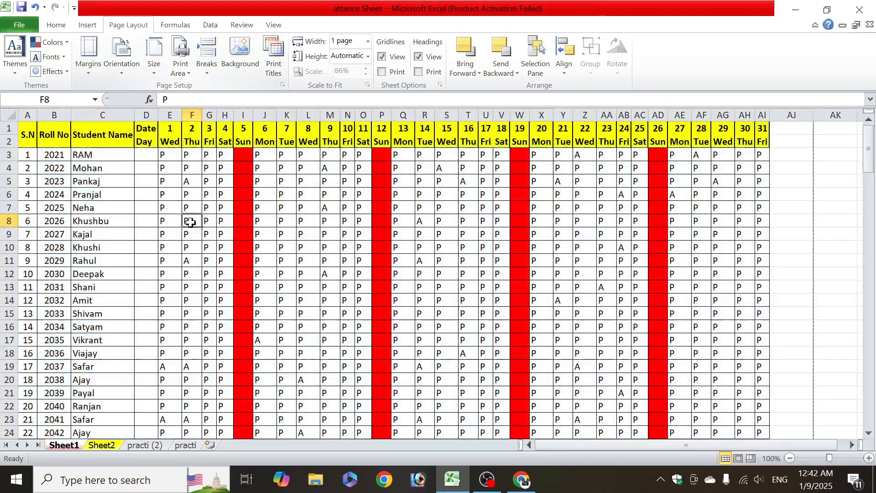
pyautogui.hotkey('ctrl', 'p')
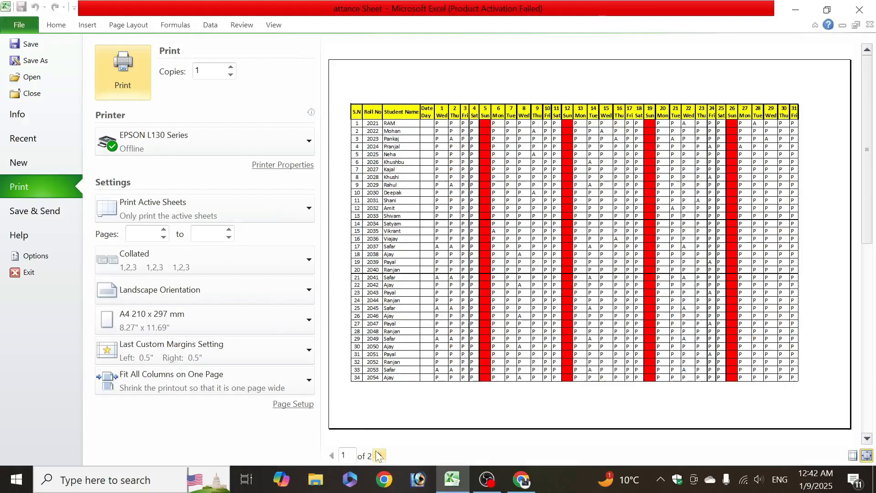
pyautogui.click(378, 456)
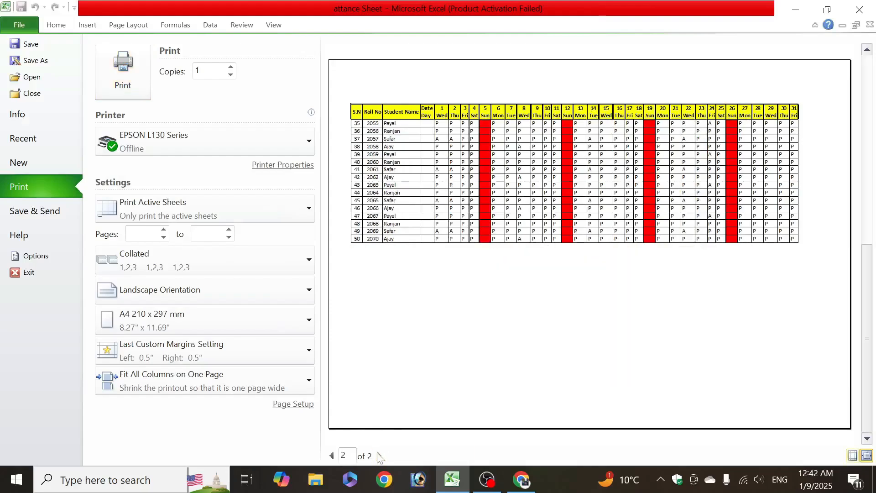
pyautogui.click(331, 456)
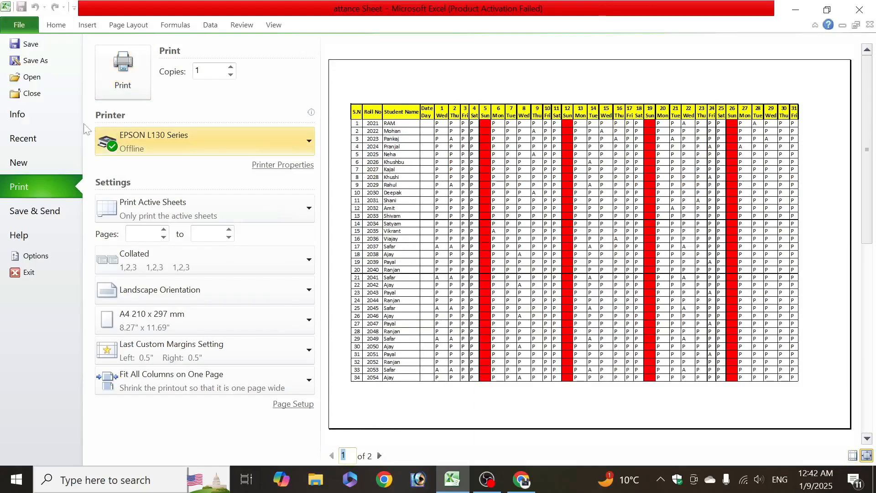
pyautogui.click(18, 25)
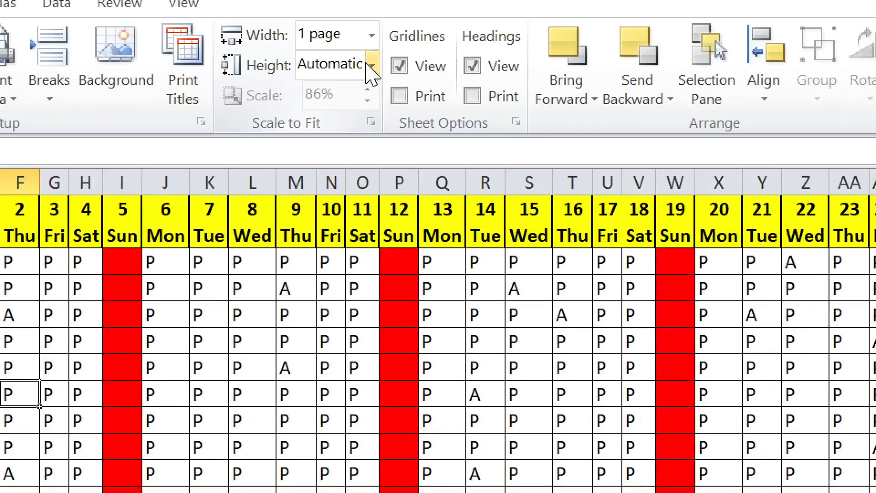
# Set the scaling height to 1 page for the new print area and check the print preview.
pyautogui.click(368, 56)
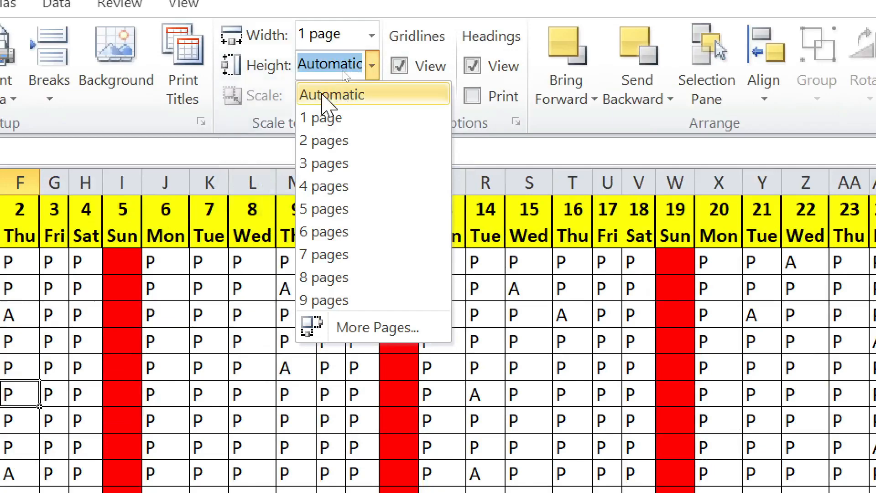
pyautogui.click(322, 120)
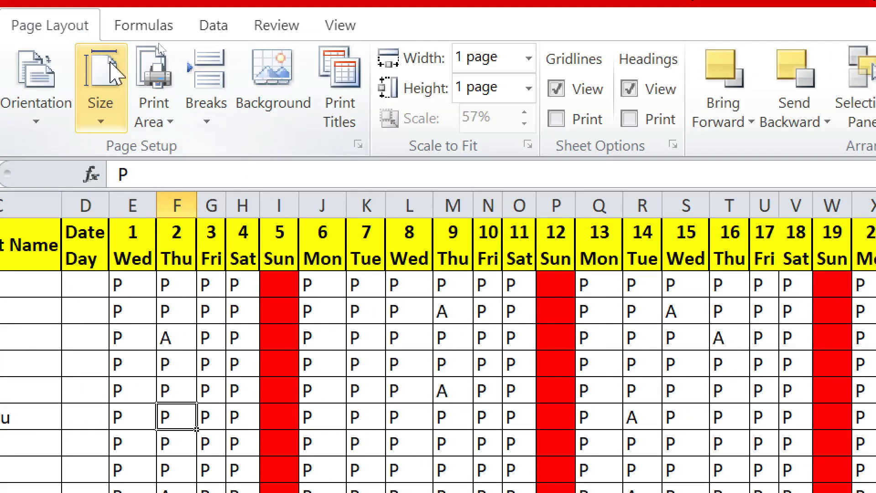
pyautogui.hotkey('ctrl', 'p')
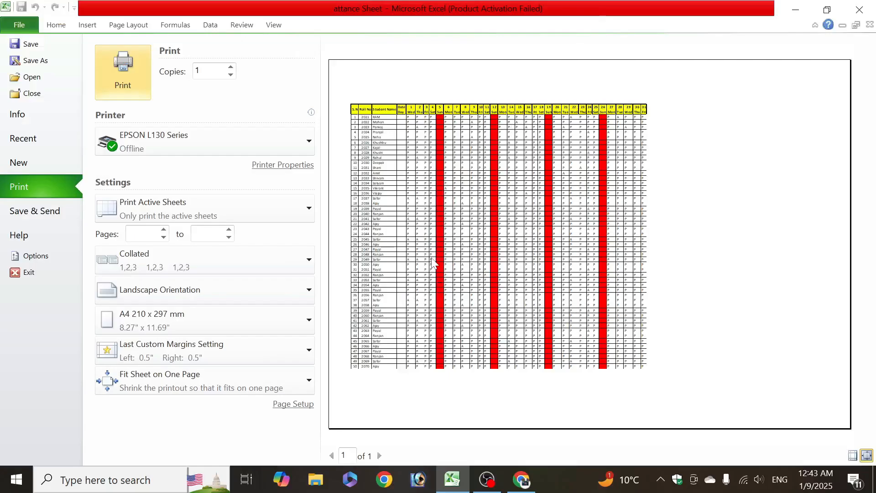
pyautogui.click(24, 26)
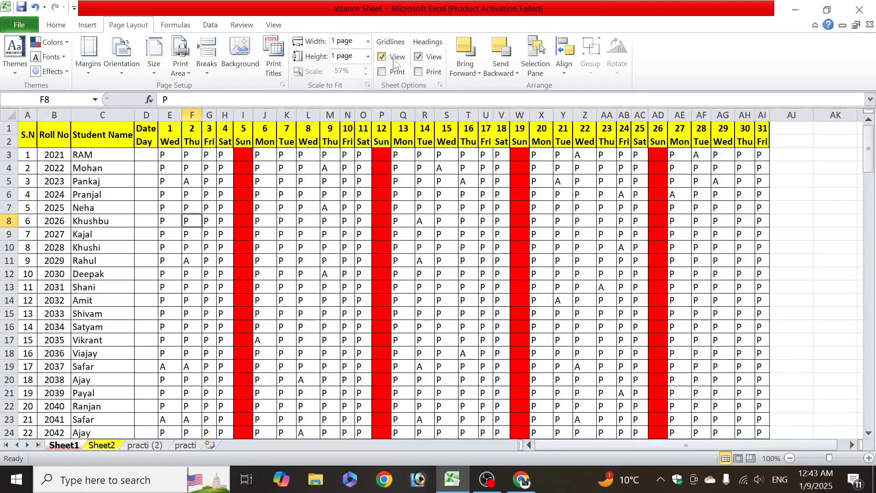
# Switch to the practi sheet and check how its borderless party table looks in the print preview.
pyautogui.click(332, 189)
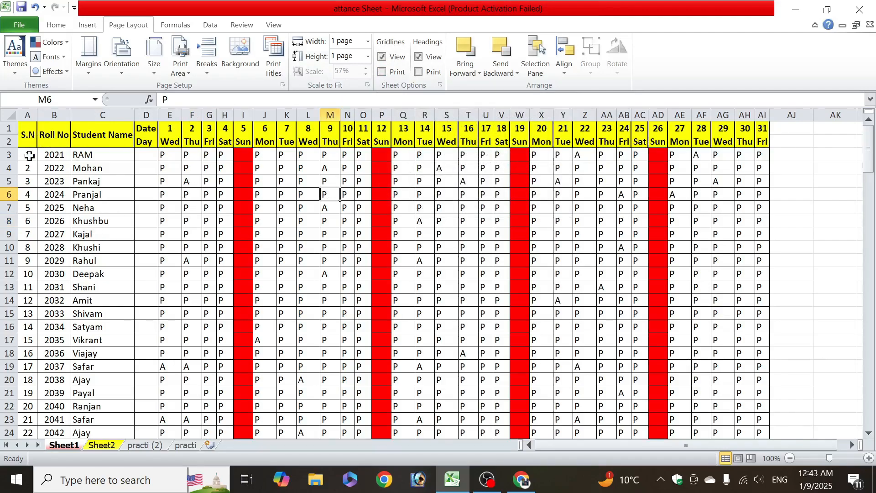
pyautogui.moveTo(31, 133); pyautogui.dragTo(680, 406)
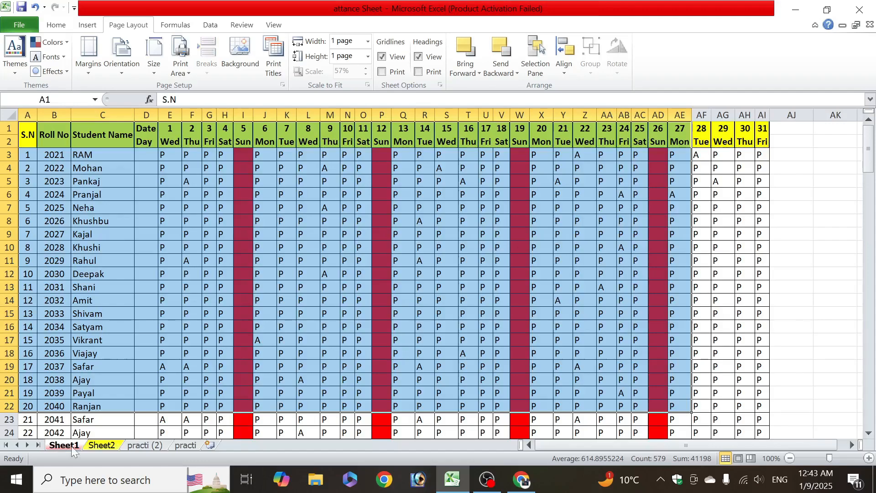
pyautogui.click(185, 445)
pyautogui.click(343, 368)
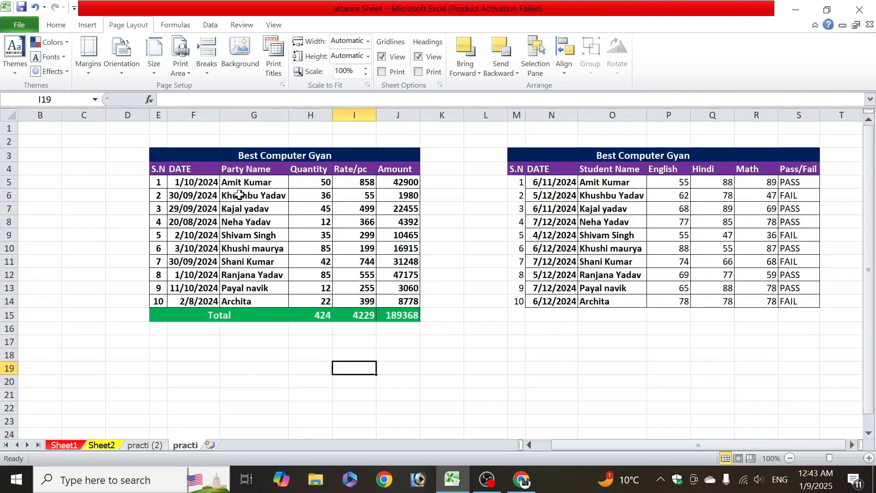
pyautogui.click(310, 182)
pyautogui.moveTo(247, 182); pyautogui.dragTo(246, 274)
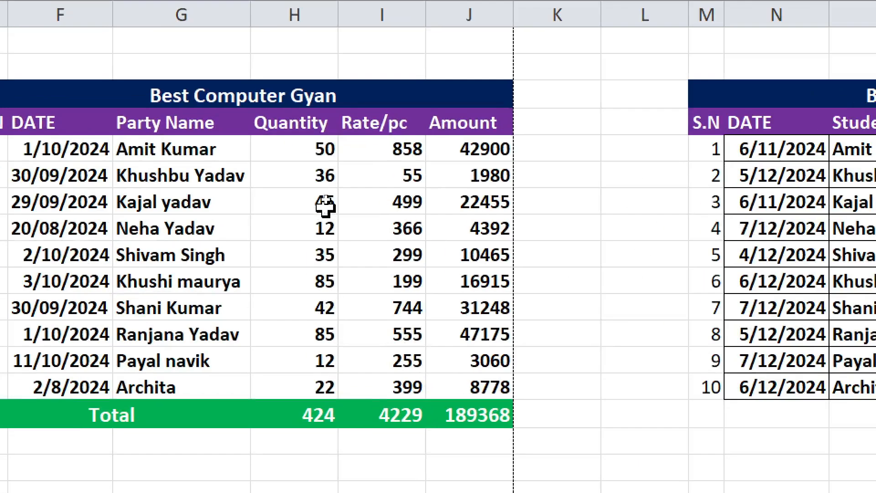
pyautogui.click(185, 230)
pyautogui.click(75, 256)
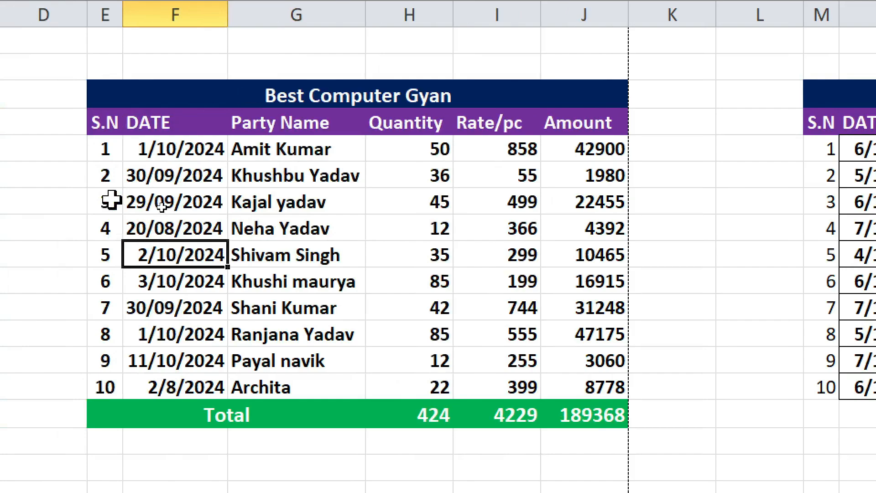
pyautogui.hotkey('ctrl', 'p')
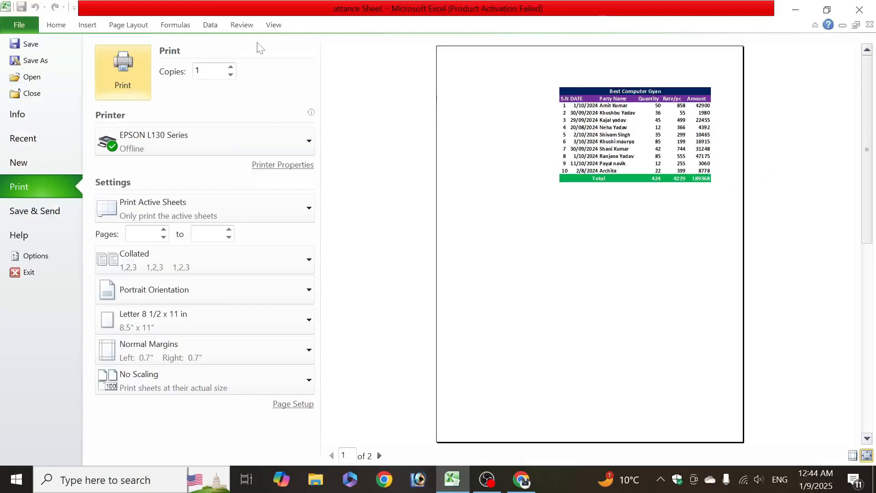
pyautogui.click(25, 21)
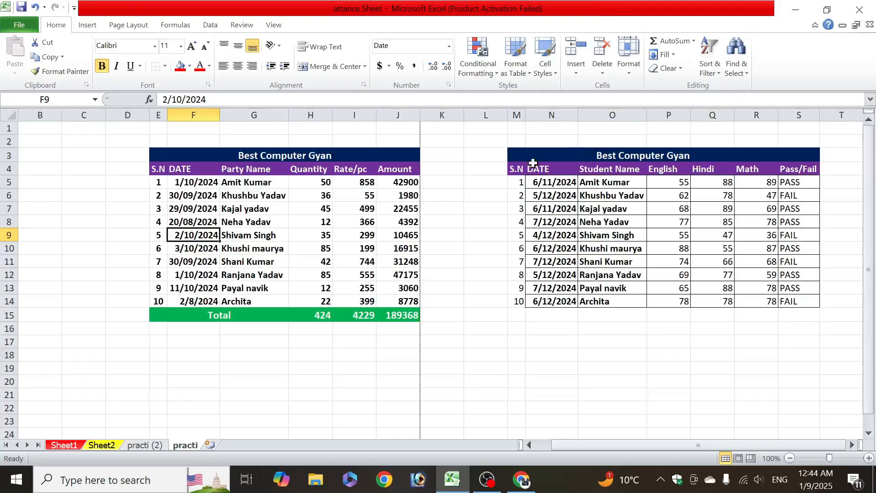
pyautogui.click(312, 200)
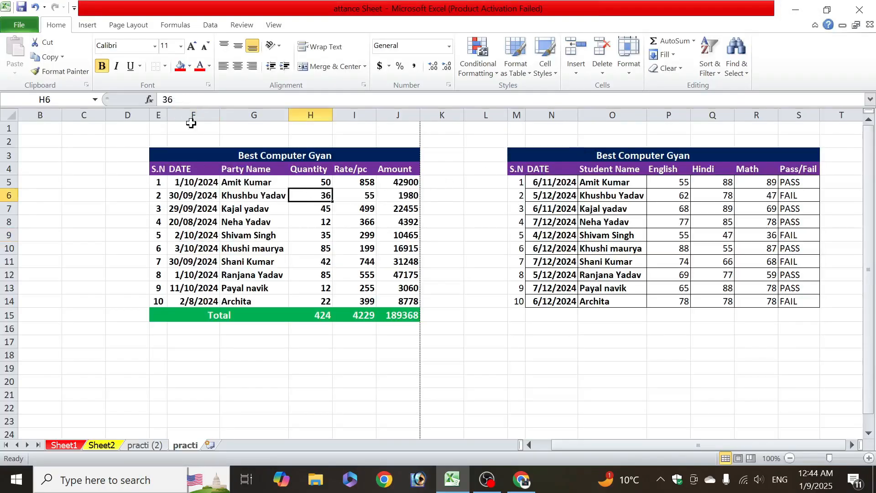
# Enable printing of the gridlines on the practi sheet and check the result in the print preview.
pyautogui.click(129, 25)
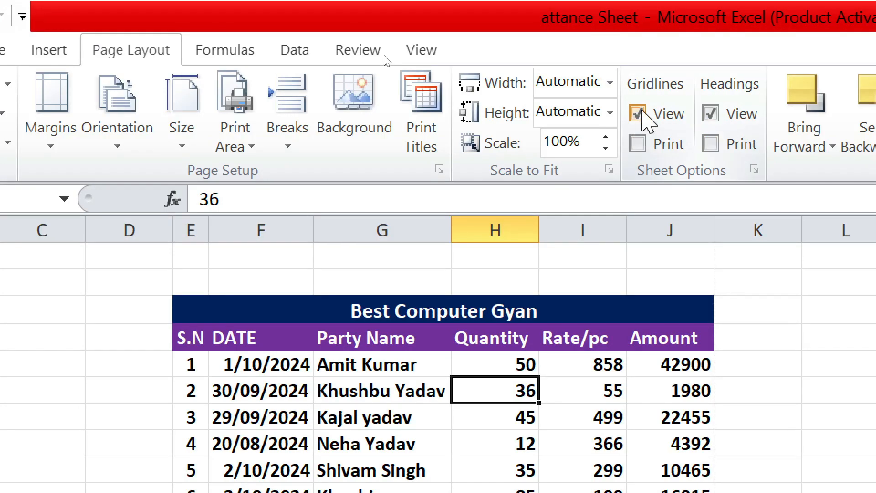
pyautogui.click(635, 143)
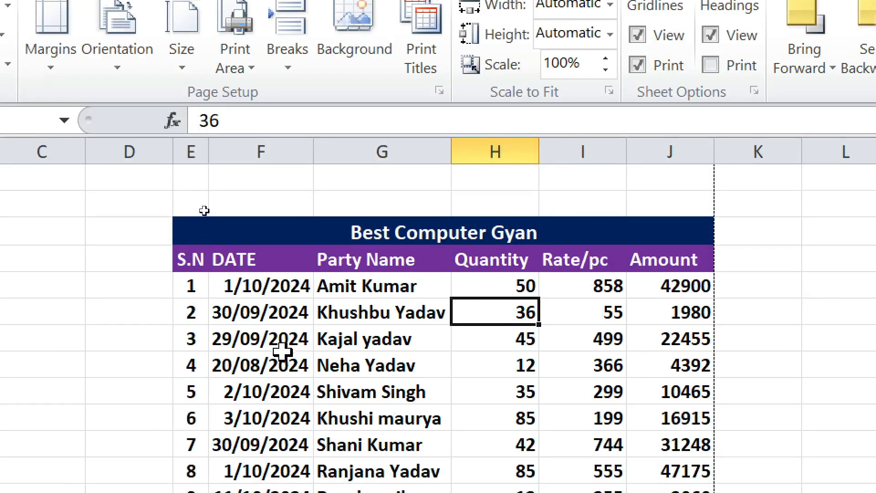
pyautogui.click(284, 340)
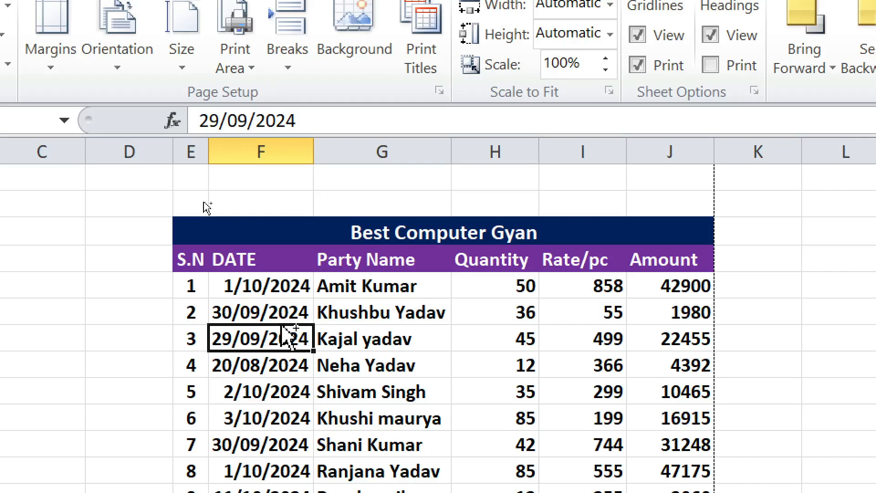
pyautogui.hotkey('ctrl', 'p')
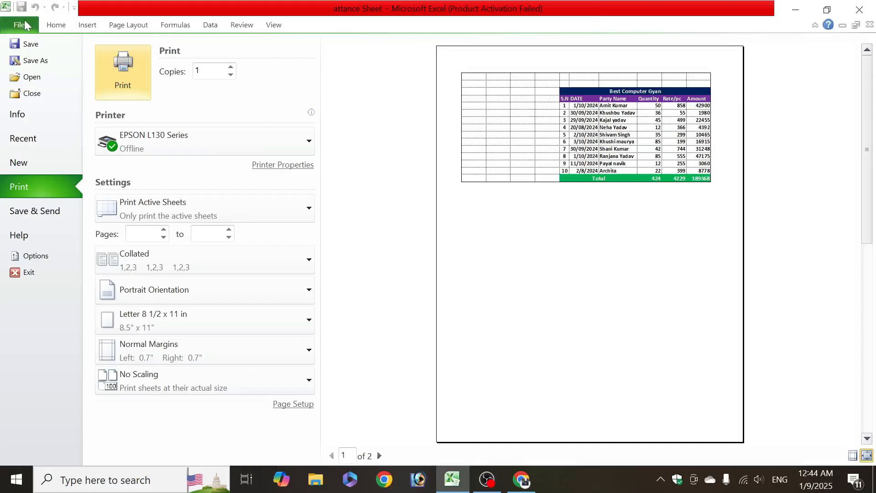
pyautogui.click(24, 25)
# Set the party table E3:J15 as the print area and check its printed gridlines in the print preview.
pyautogui.click(259, 193)
pyautogui.moveTo(158, 153); pyautogui.dragTo(382, 311)
pyautogui.click(181, 55)
pyautogui.click(201, 88)
pyautogui.click(250, 237)
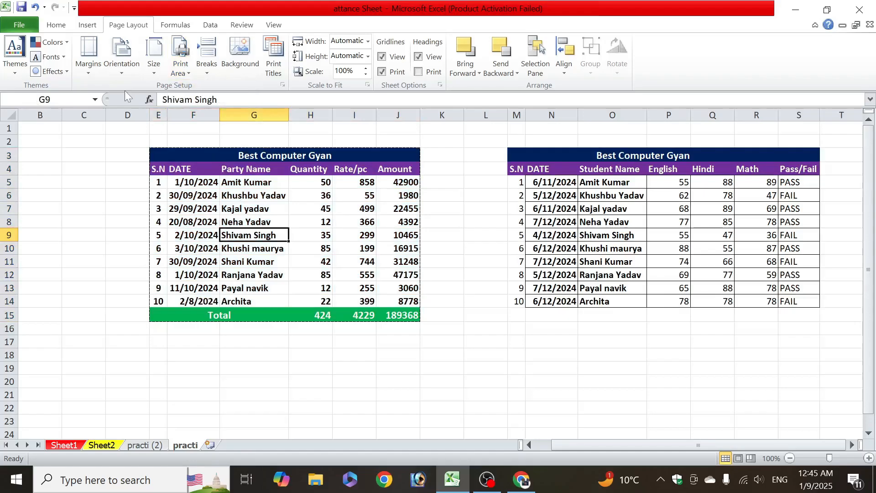
pyautogui.hotkey('ctrl', 'p')
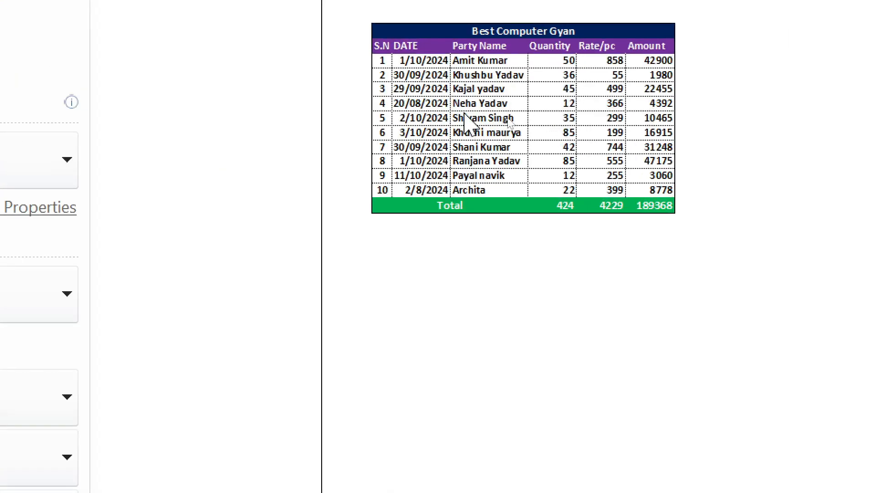
# Disable printing of the gridlines on the practi sheet.
pyautogui.click(20, 27)
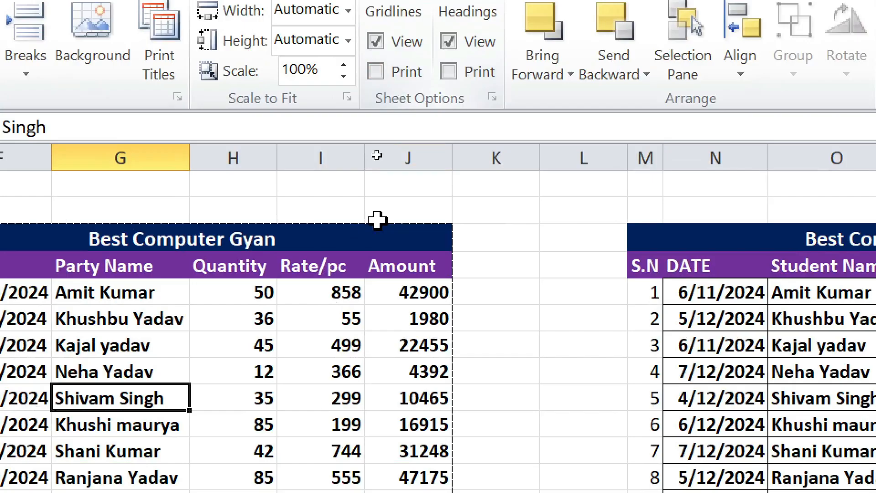
pyautogui.click(367, 183)
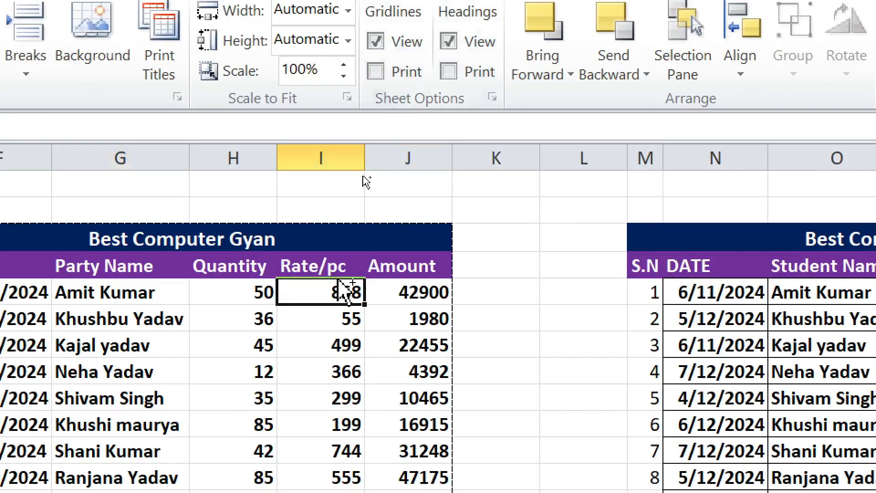
# Check how the party table prints without gridlines in the print preview.
pyautogui.hotkey('ctrl', 'p')
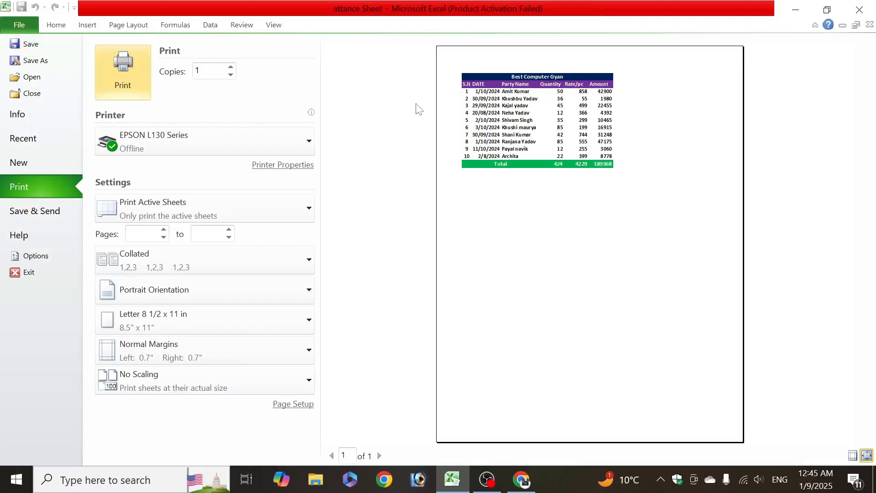
pyautogui.click(27, 24)
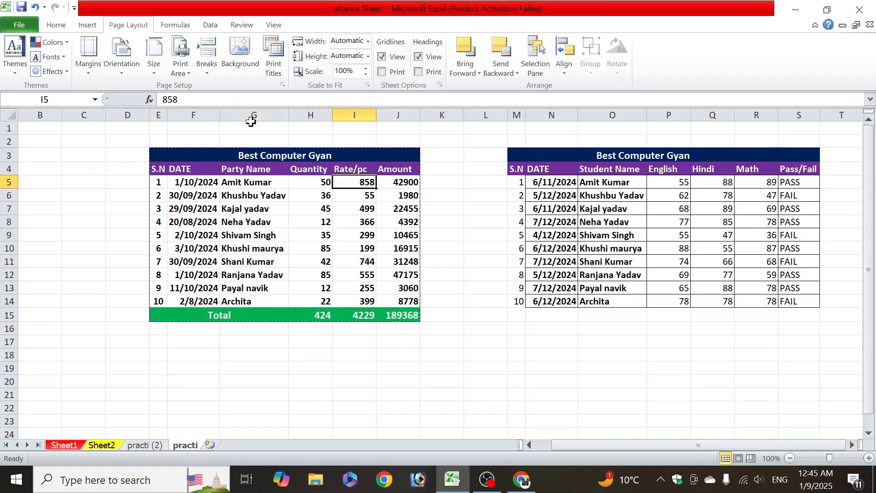
pyautogui.hotkey('ctrl', 'p')
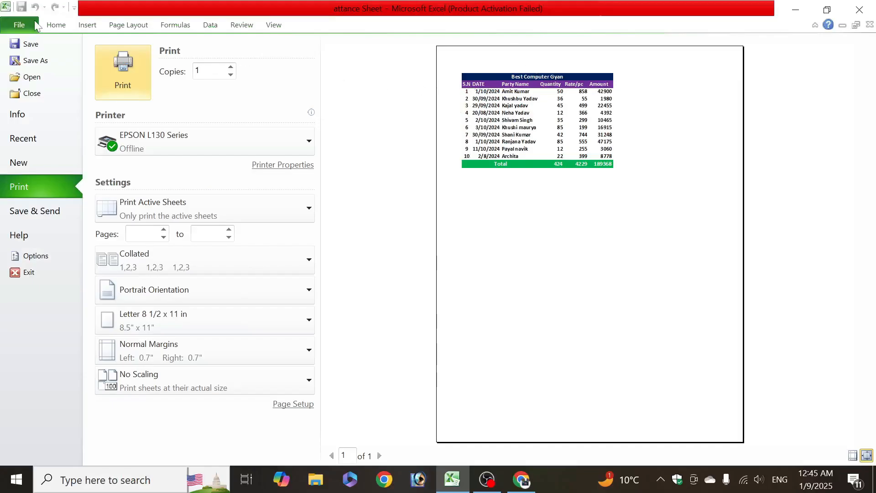
pyautogui.click(35, 25)
# Enable printing of the row and column headings on the practi sheet and check the result in the print preview.
pyautogui.click(418, 71)
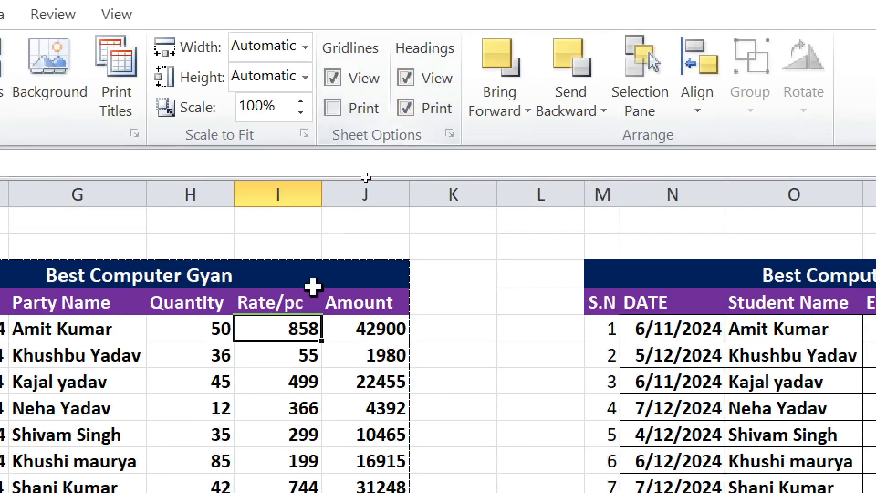
pyautogui.click(287, 401)
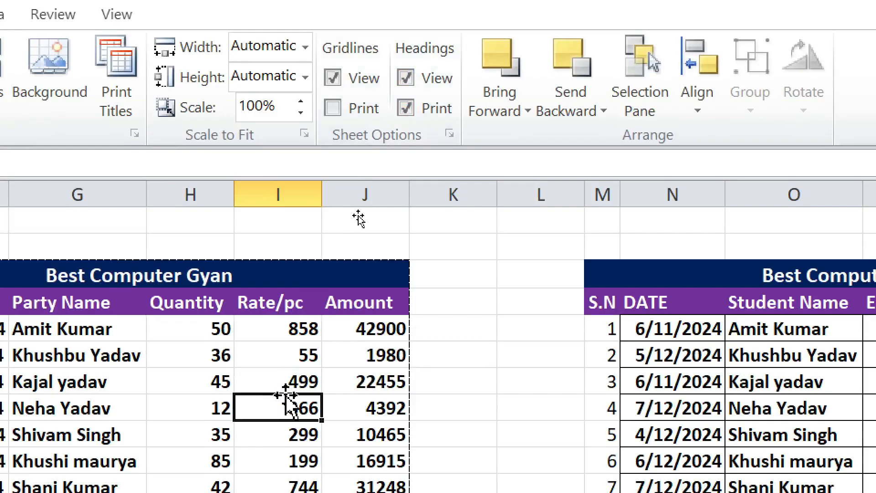
pyautogui.hotkey('ctrl', 'p')
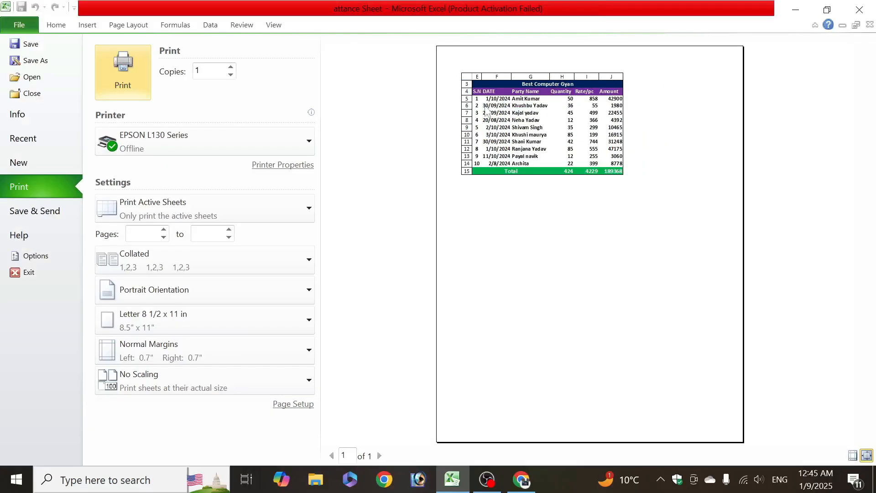
pyautogui.press('Escape')
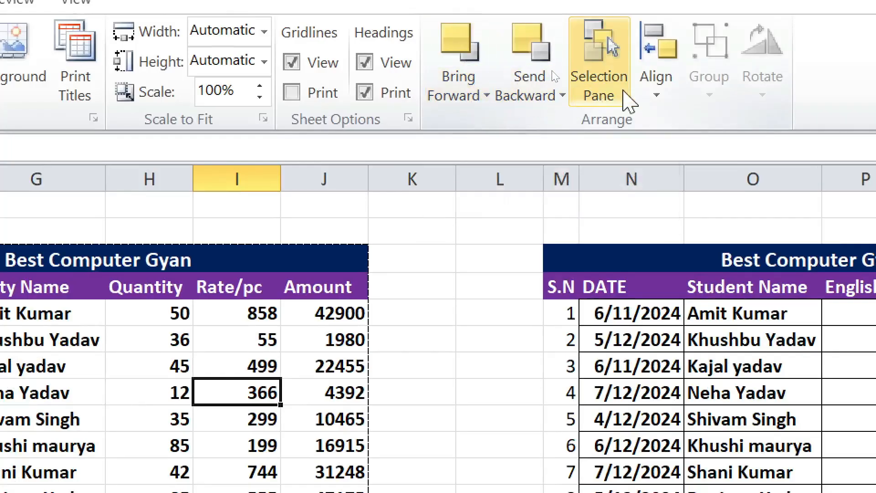
# Draw a rectangle about 2 inches high and 2.14 inches wide over the area between the party and student tables.
pyautogui.click(450, 96)
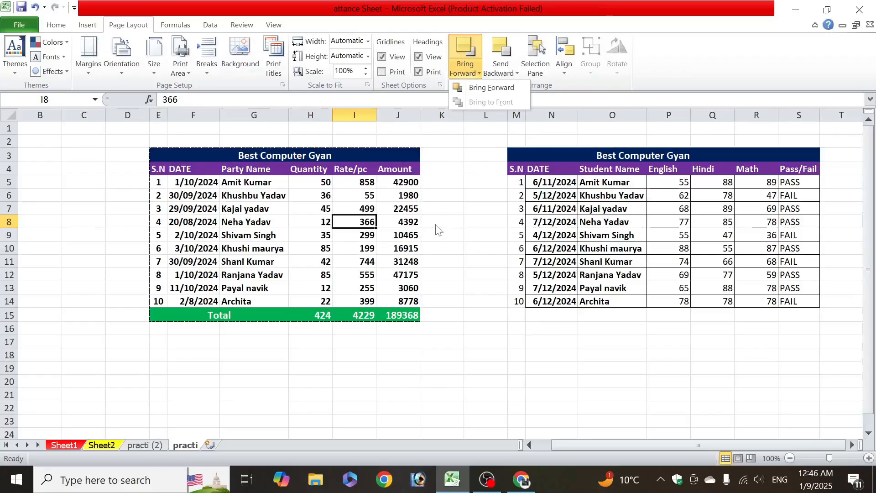
pyautogui.click(90, 27)
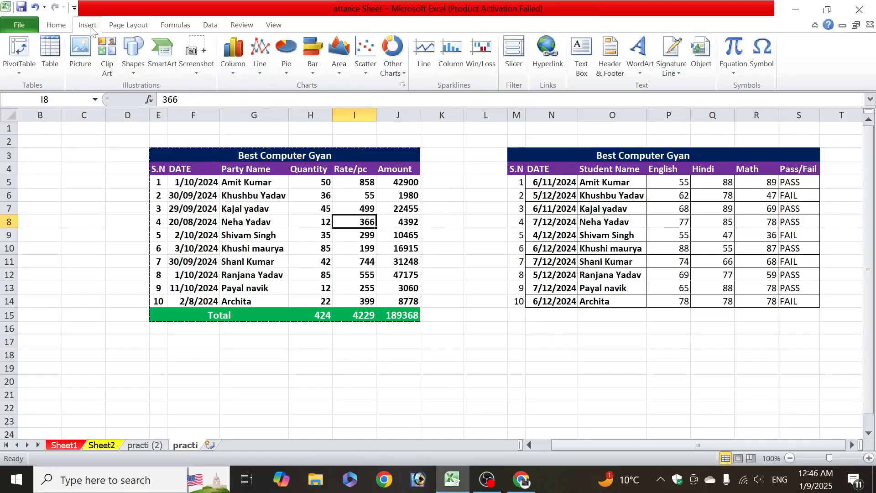
pyautogui.click(66, 30)
pyautogui.click(87, 25)
pyautogui.click(136, 52)
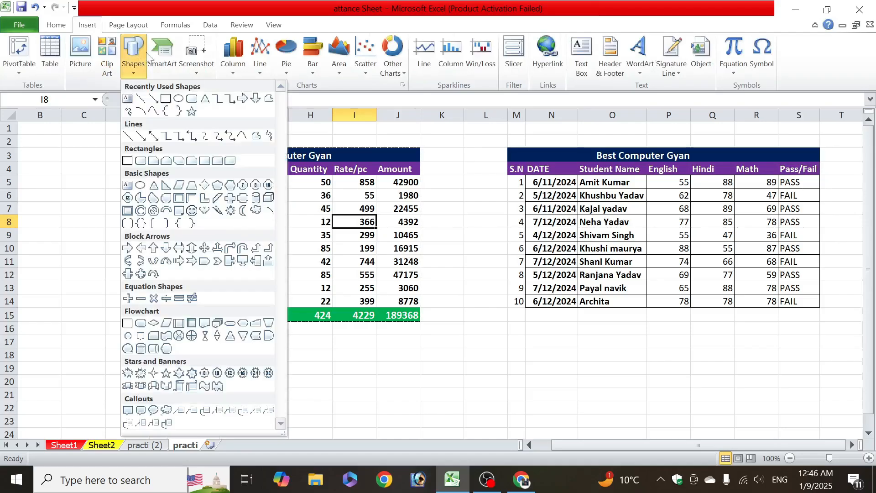
pyautogui.click(117, 115)
pyautogui.moveTo(371, 148); pyautogui.dragTo(512, 279)
# Place a copy of the blue rectangle so that it partly overlaps the original and give the copy the red shape style.
pyautogui.moveTo(472, 202); pyautogui.dragTo(561, 214)
pyautogui.click(241, 55)
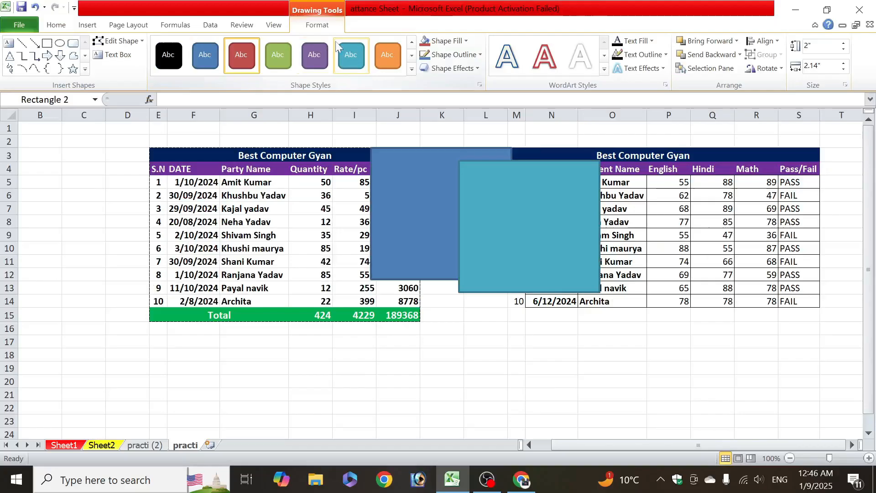
# Send the red rectangle to the back, behind the blue one, and look at the available alignment options.
pyautogui.click(128, 24)
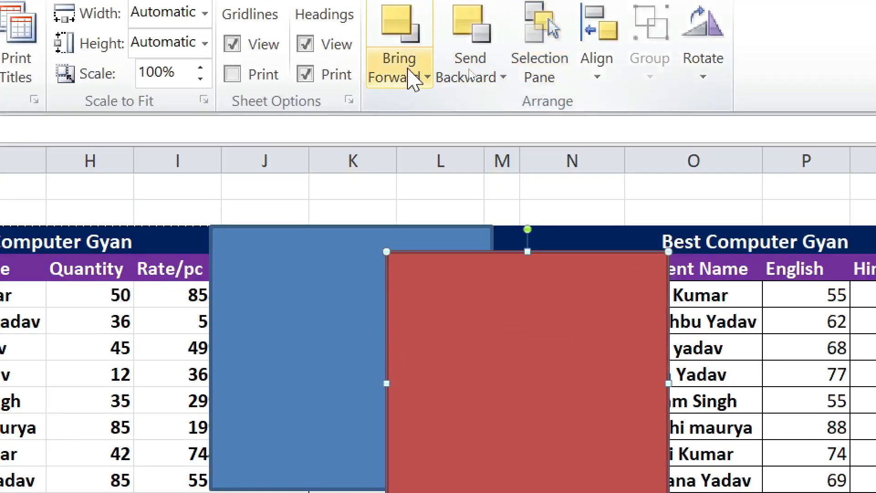
pyautogui.click(459, 81)
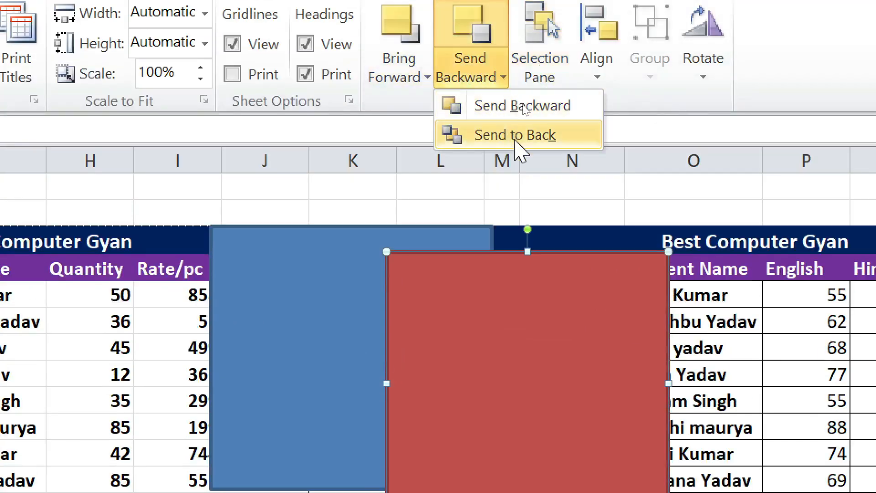
pyautogui.click(514, 135)
pyautogui.click(580, 69)
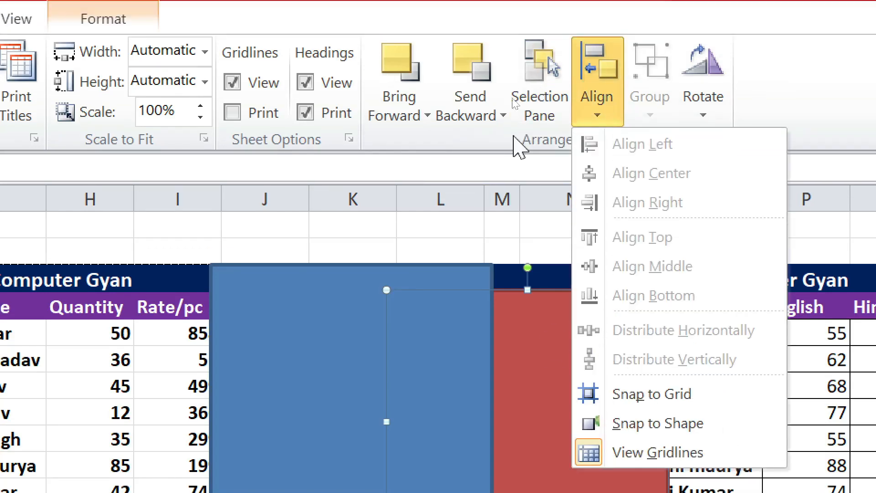
pyautogui.click(385, 348)
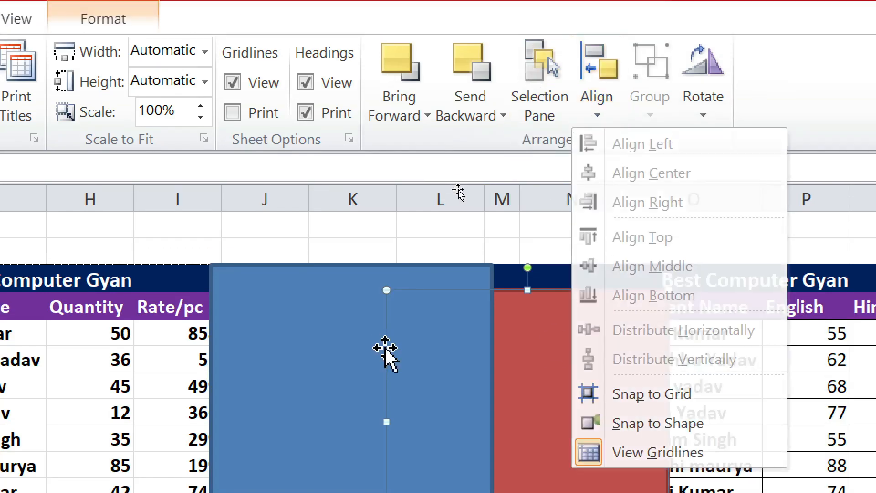